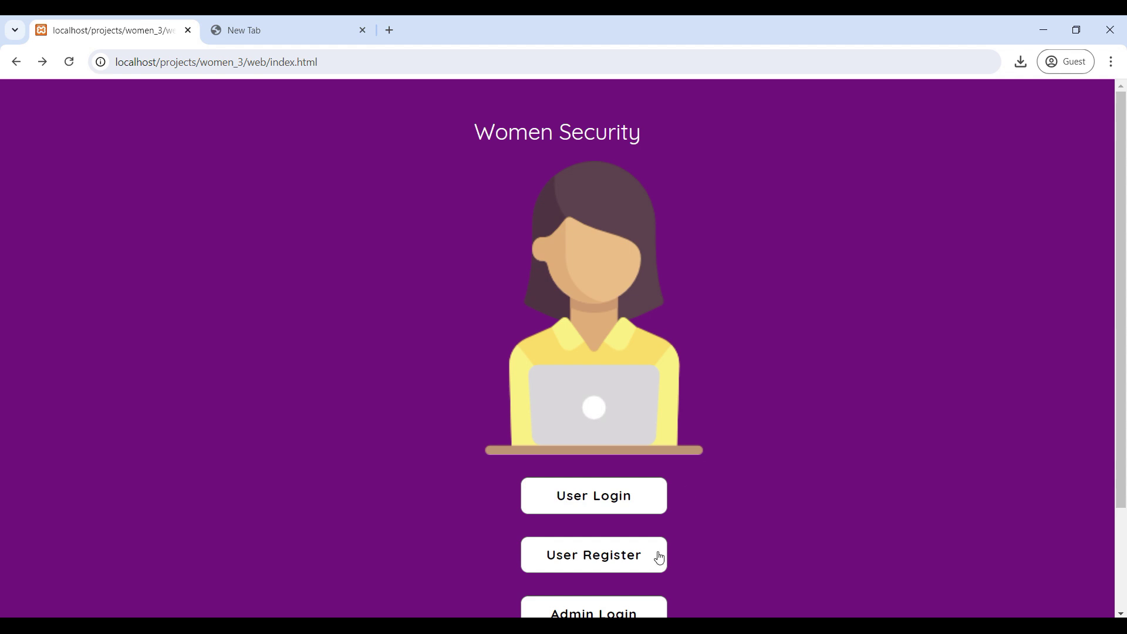
Step: Switch to the blank new tab beside the Women Security home page
{"action": "left_click", "coordinate": [311, 39]}
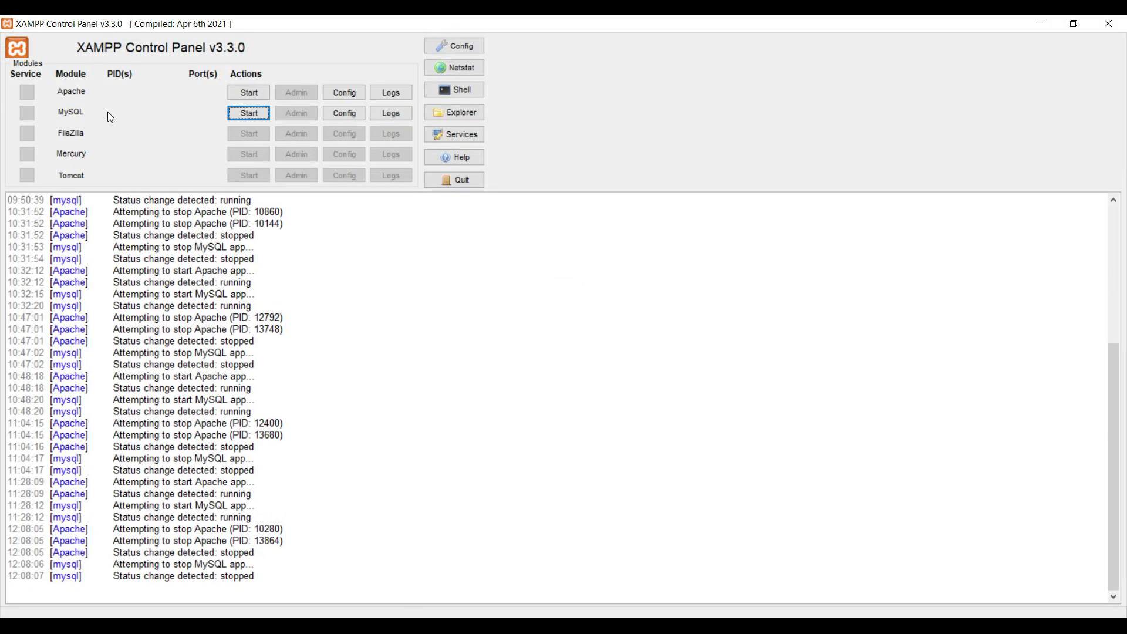
Step: Start Apache and MySQL in XAMPP, then launch phpMyAdmin from the MySQL row
{"action": "left_click", "coordinate": [253, 93]}
{"action": "left_click", "coordinate": [253, 112]}
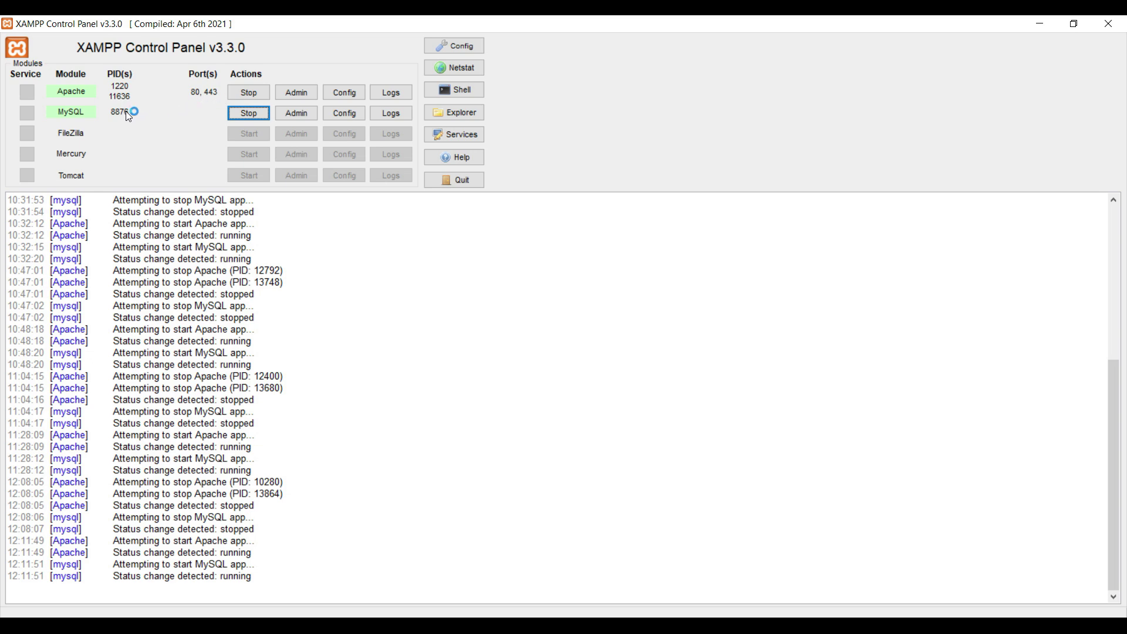
{"action": "left_click", "coordinate": [287, 113]}
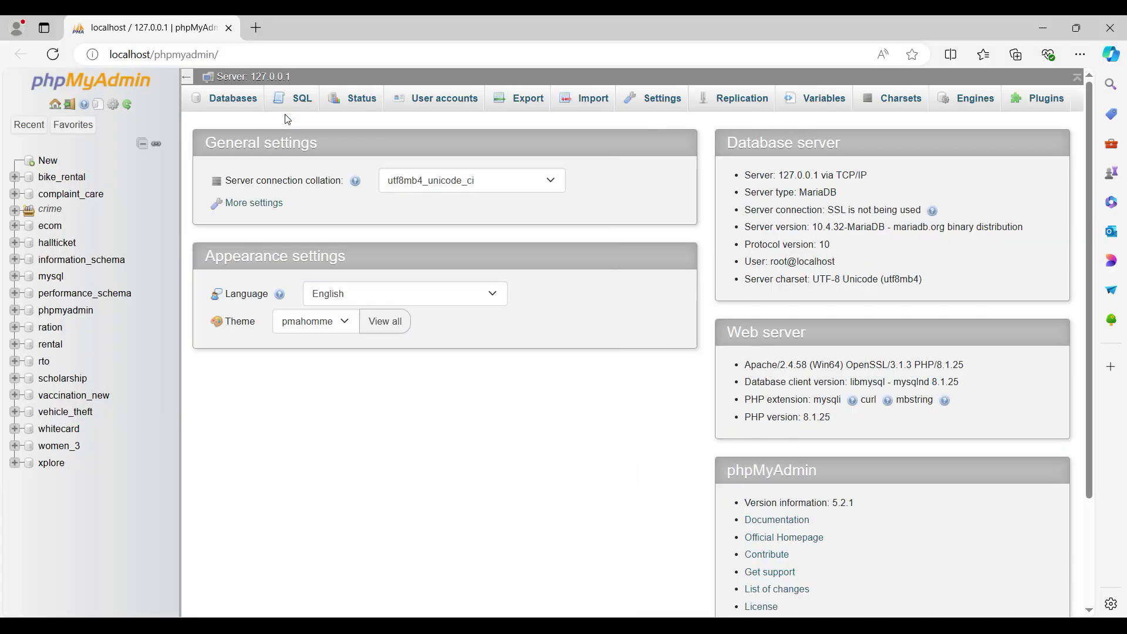
Step: Browse the department and login tables of the women_3 database in phpMyAdmin
{"action": "left_click", "coordinate": [57, 448]}
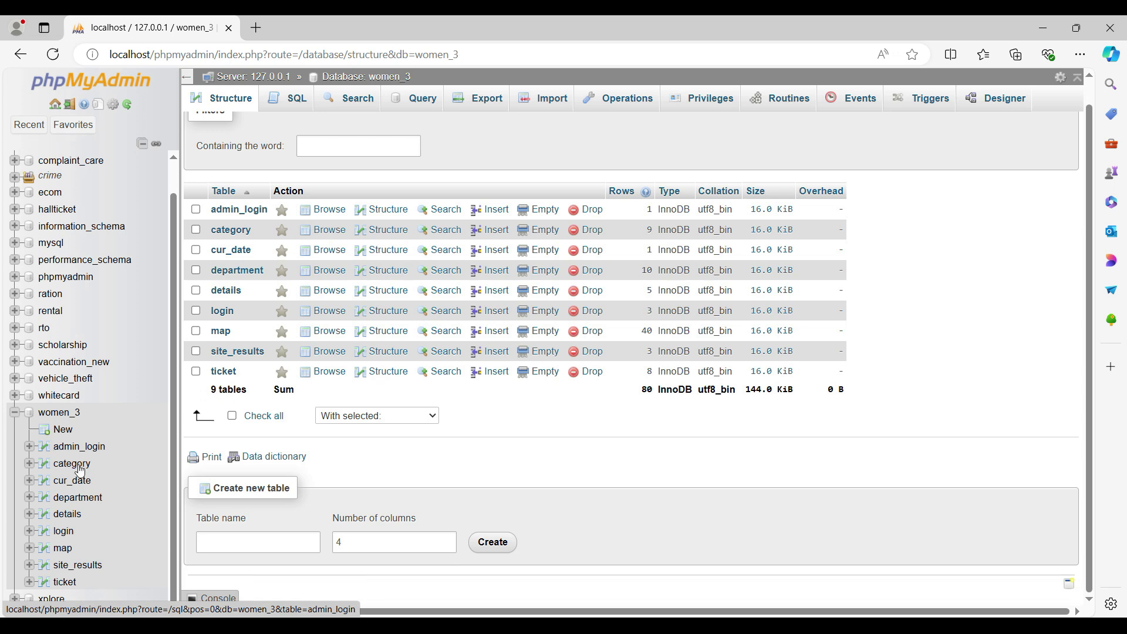
{"action": "left_click", "coordinate": [77, 497]}
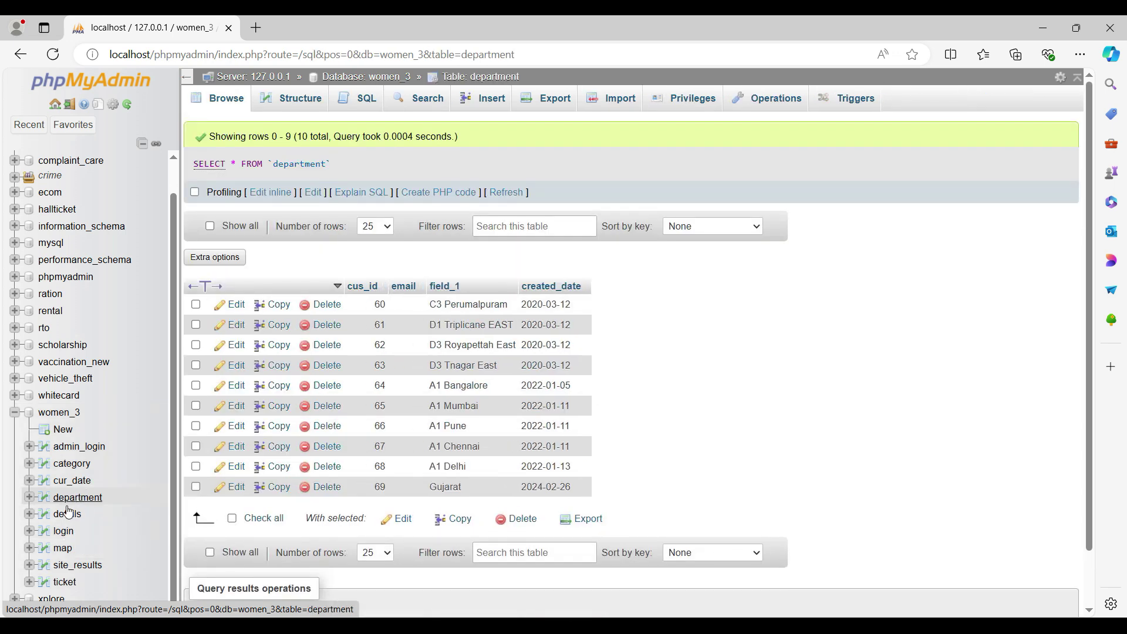
{"action": "left_click", "coordinate": [63, 532]}
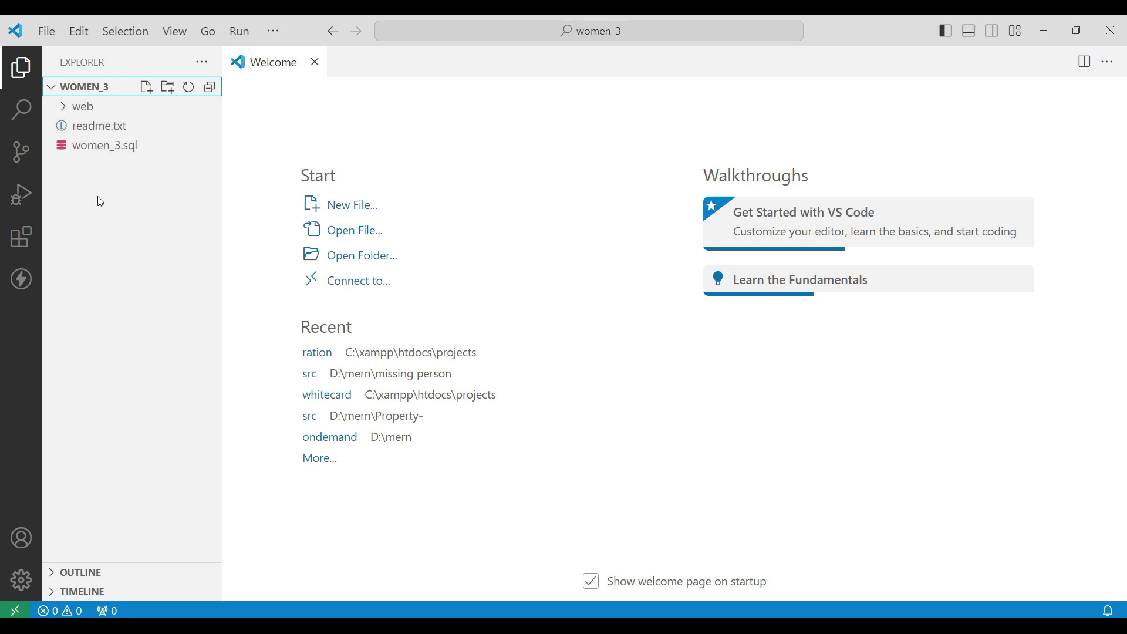
Step: View women_3.sql and readme.txt in VS Code, copy the project URL line, and return to Chrome
{"action": "left_click", "coordinate": [101, 152]}
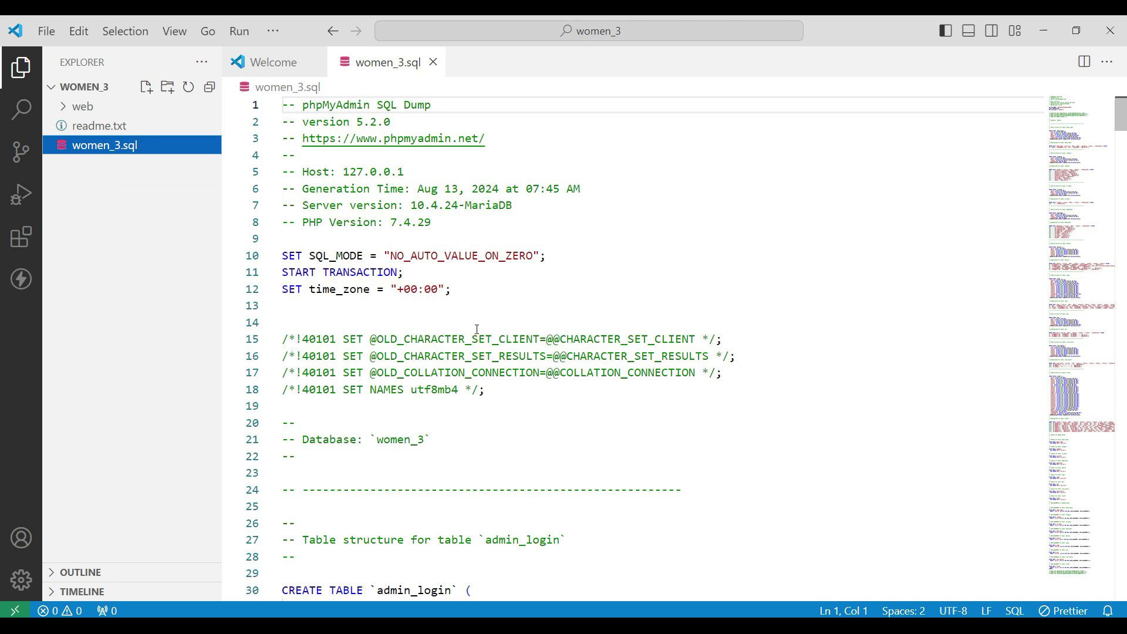
{"action": "scroll", "coordinate": [477, 331], "scroll_direction": "down", "scroll_amount": 5}
{"action": "scroll", "coordinate": [587, 264], "scroll_direction": "up", "scroll_amount": 5}
{"action": "left_click", "coordinate": [107, 125]}
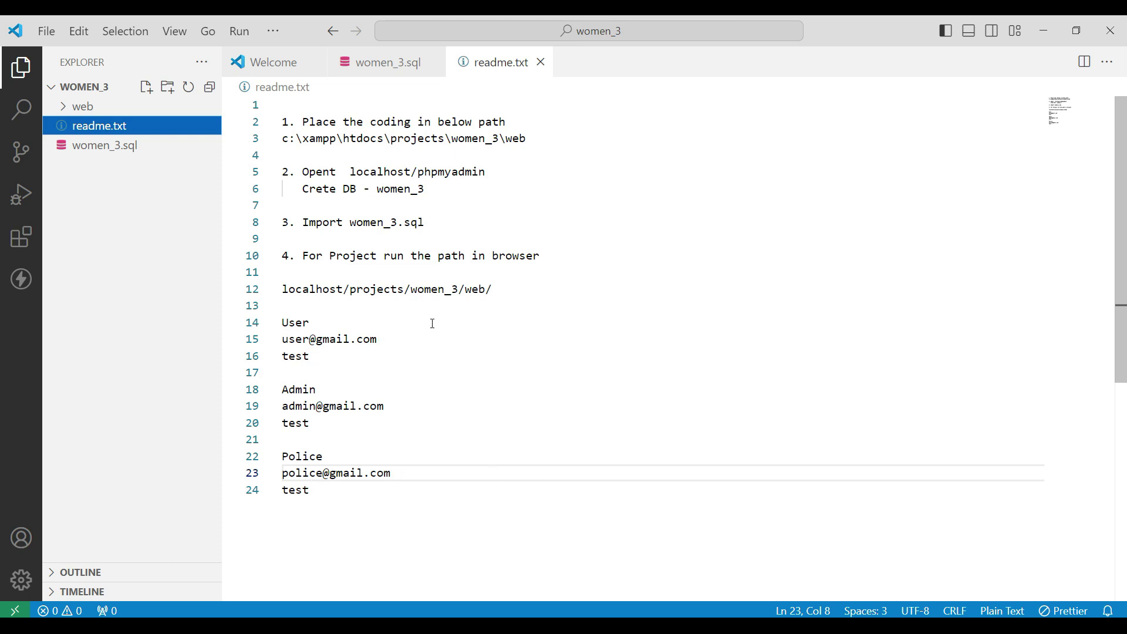
{"action": "triple_click", "coordinate": [394, 290]}
{"action": "key", "text": "ctrl+c"}
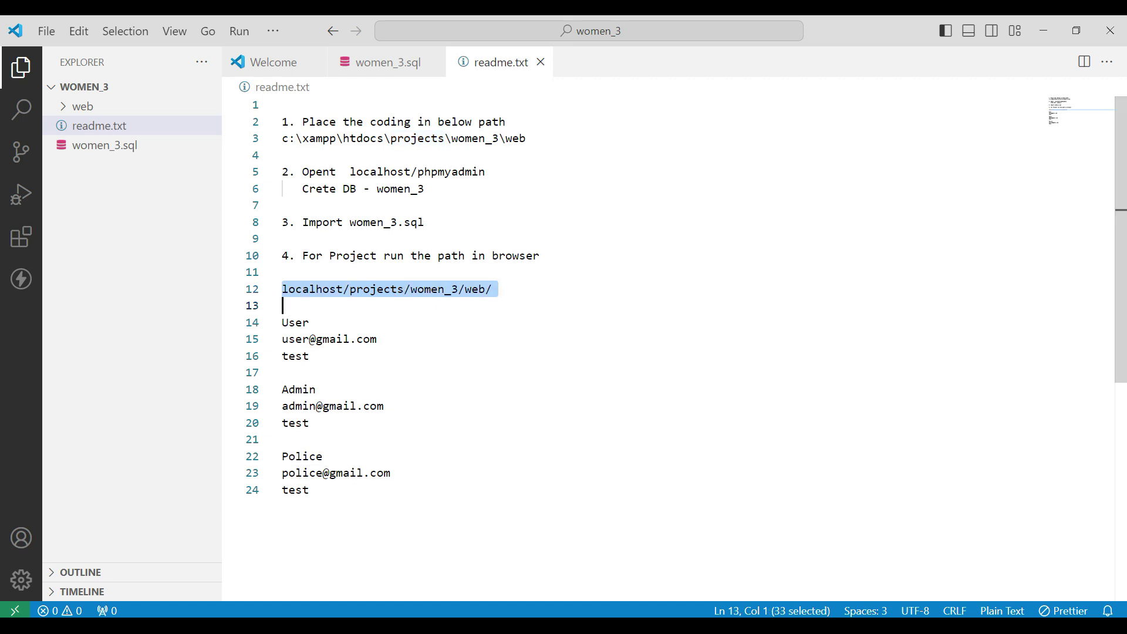
{"action": "key", "text": "alt+Tab"}
Step: Load the copied localhost/projects/women_3/web/ URL and look over the Women Security home page
{"action": "key", "text": "ctrl+v"}
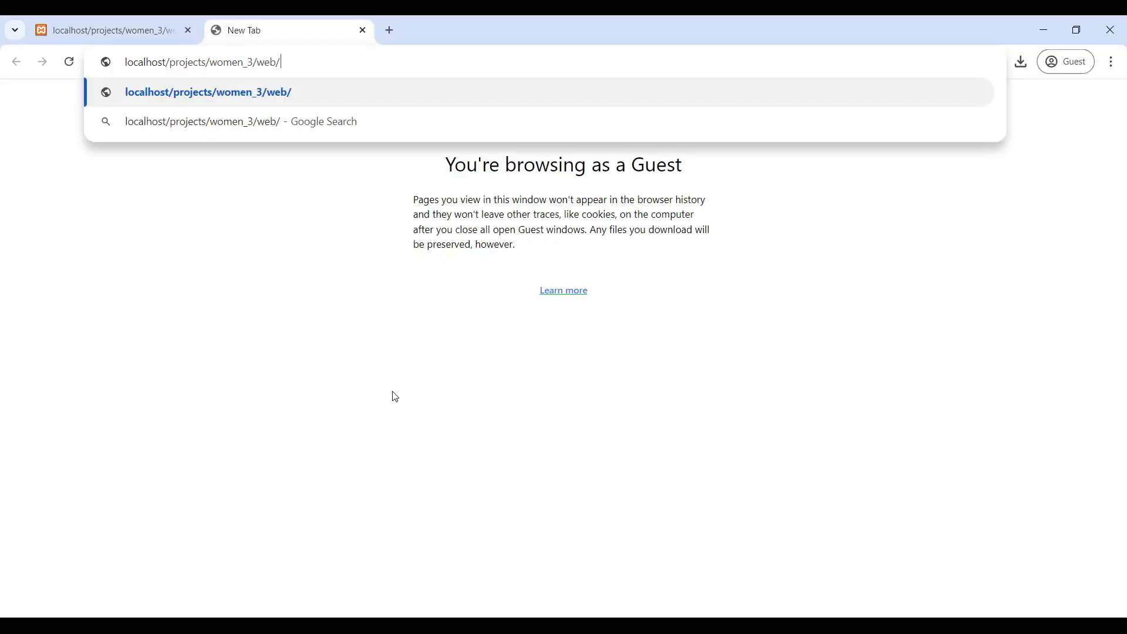
{"action": "key", "text": "Return"}
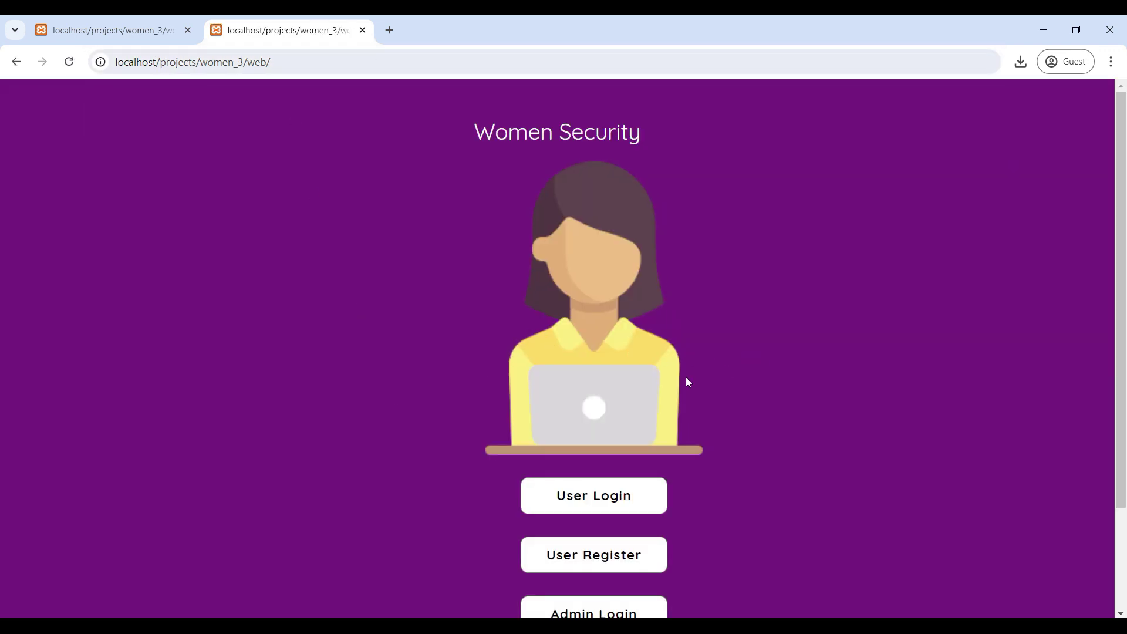
{"action": "scroll", "coordinate": [688, 381], "scroll_direction": "down", "scroll_amount": 2}
{"action": "scroll", "coordinate": [688, 382], "scroll_direction": "up", "scroll_amount": 1}
{"action": "scroll", "coordinate": [688, 382], "scroll_direction": "down", "scroll_amount": 2}
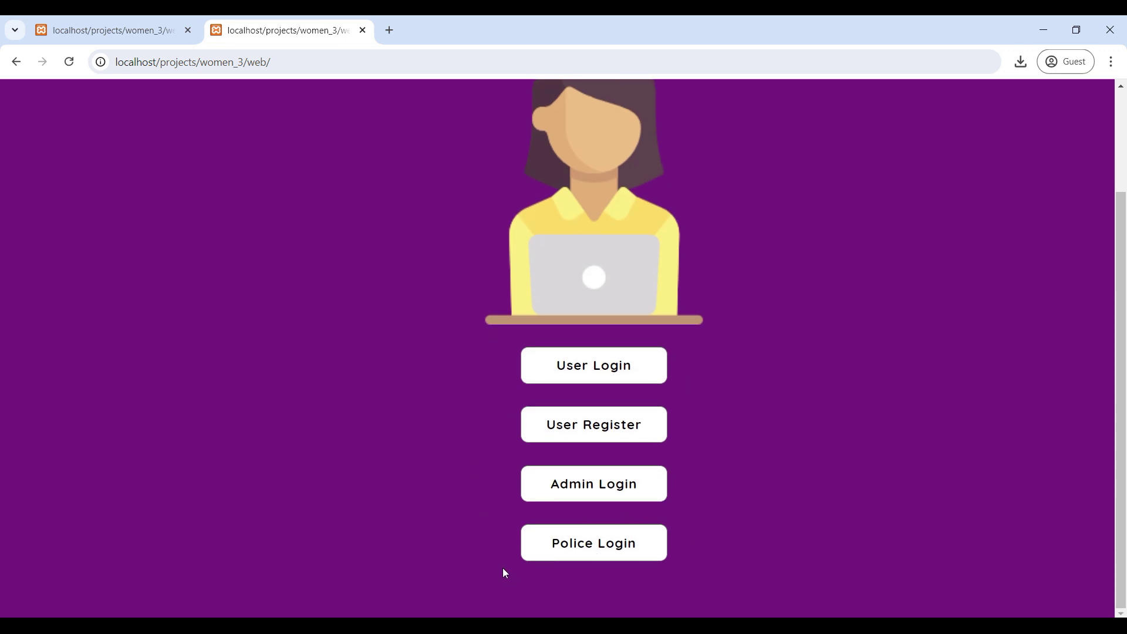
Step: Log in through Admin Login with the admin email and password, dismissing the success alert
{"action": "left_click", "coordinate": [592, 492]}
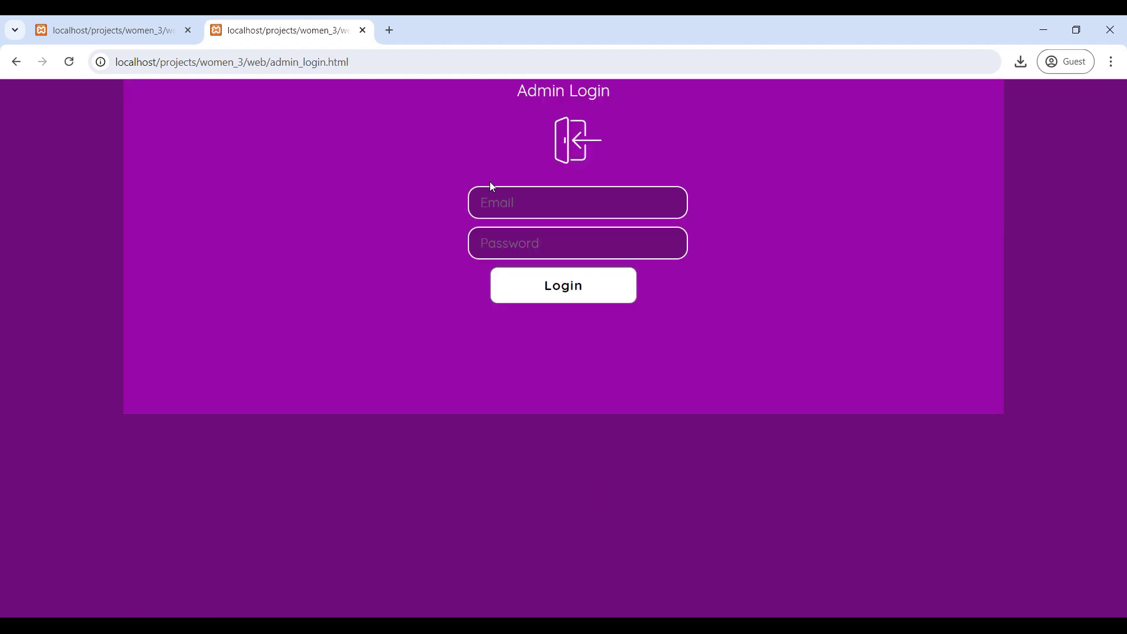
{"action": "left_click", "coordinate": [515, 192]}
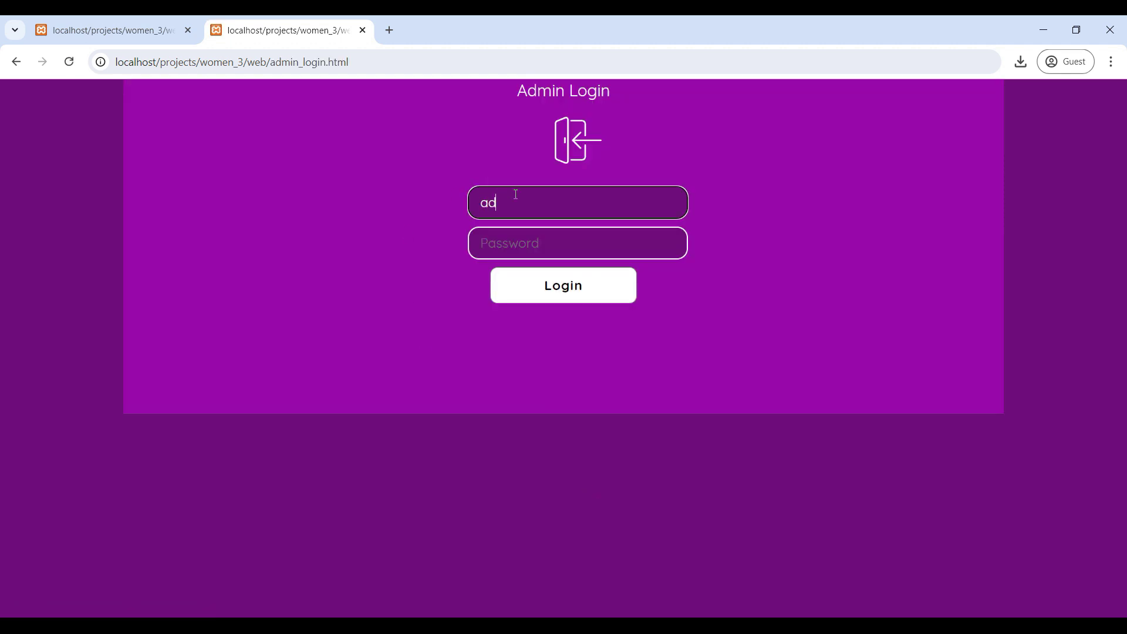
{"action": "key", "text": "Tab"}
{"action": "type", "text": "1234"}
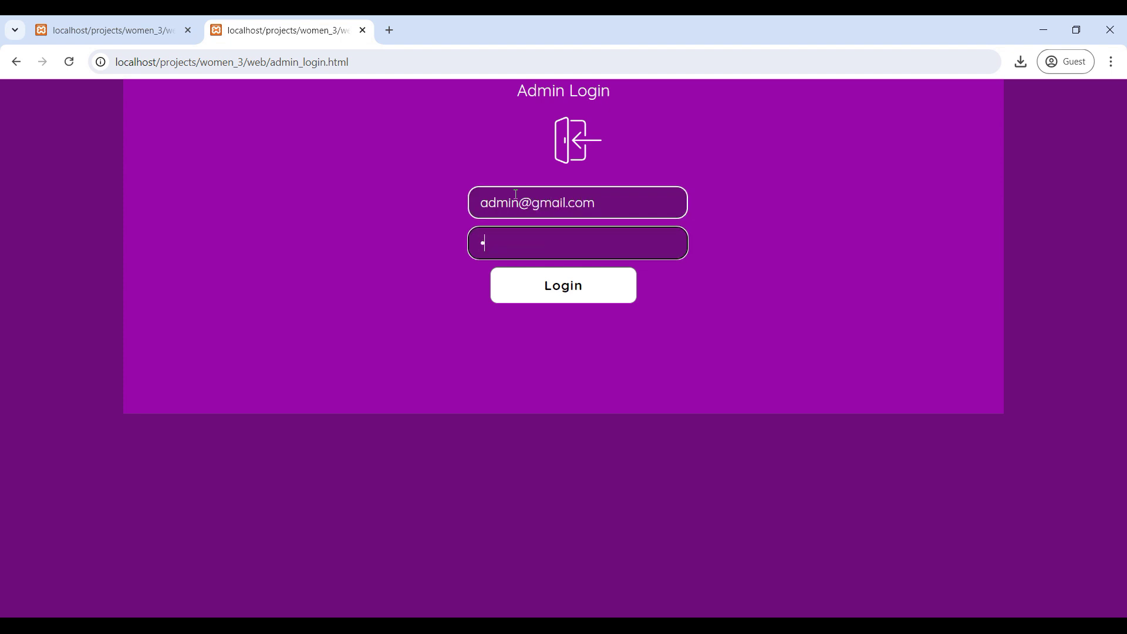
{"action": "left_click", "coordinate": [564, 286]}
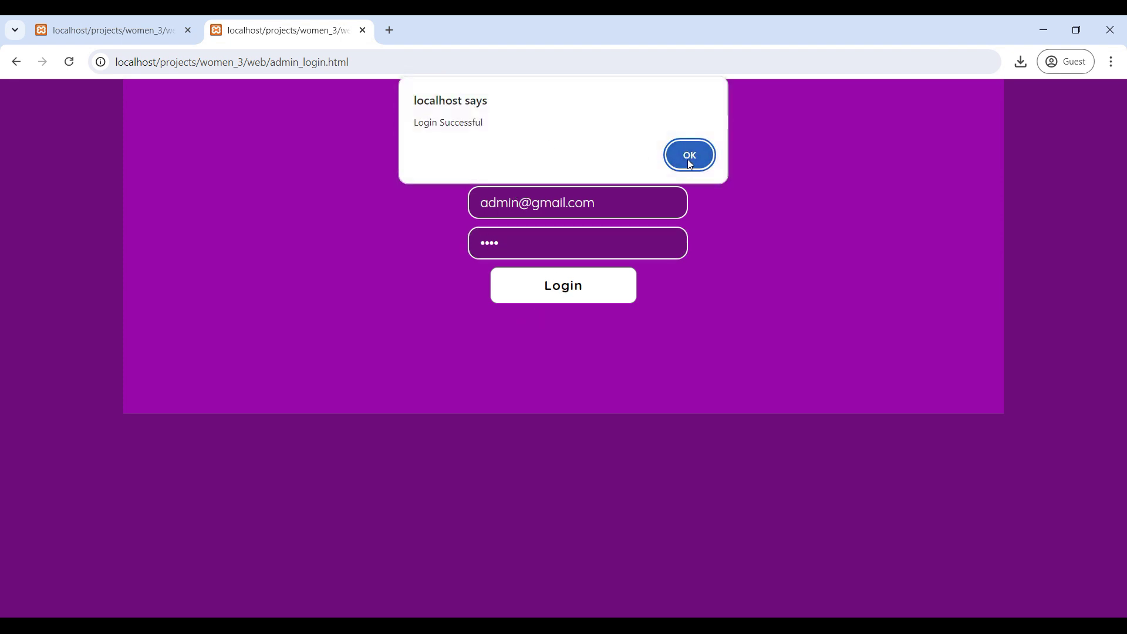
{"action": "left_click", "coordinate": [690, 155]}
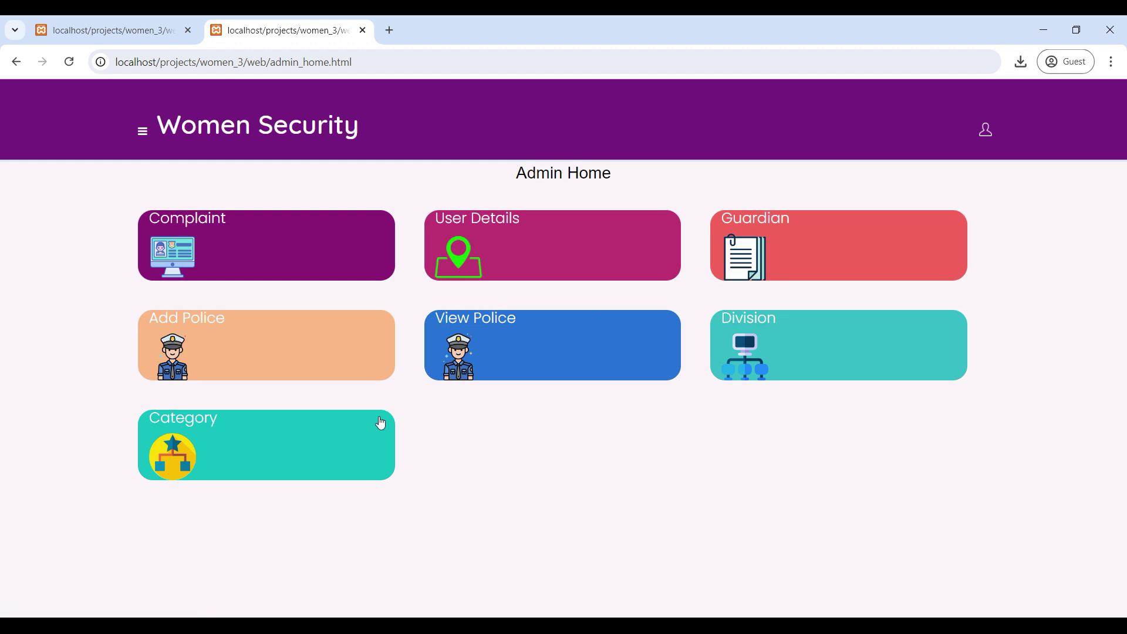
{"action": "left_click", "coordinate": [198, 424]}
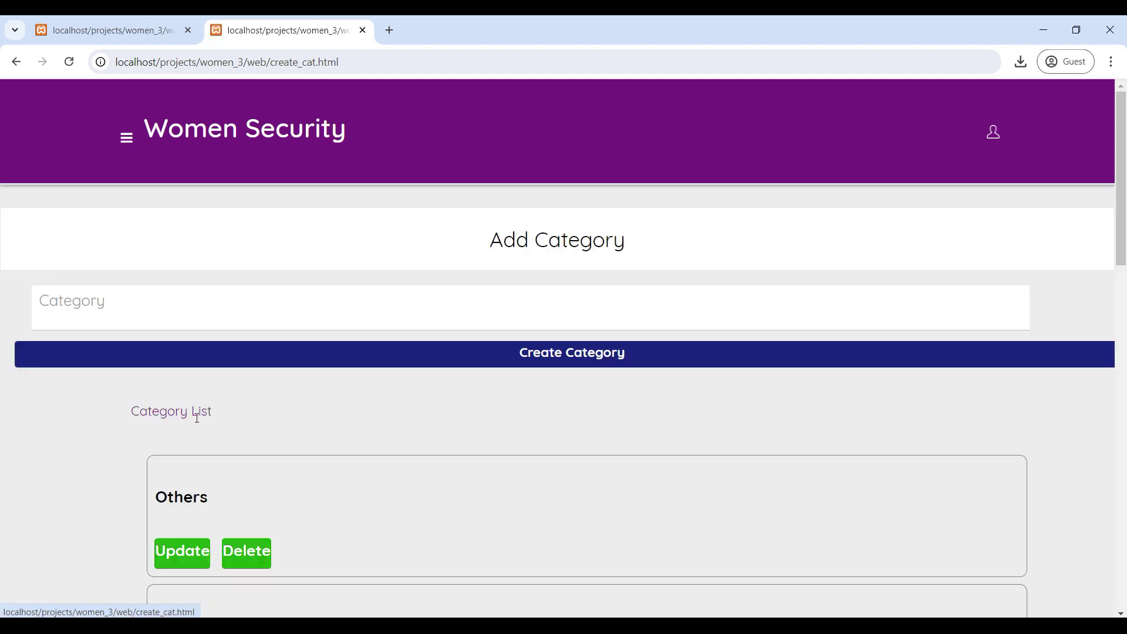
{"action": "scroll", "coordinate": [411, 437], "scroll_direction": "down", "scroll_amount": 3}
{"action": "scroll", "coordinate": [296, 415], "scroll_direction": "down", "scroll_amount": 5}
{"action": "scroll", "coordinate": [296, 414], "scroll_direction": "up", "scroll_amount": 4}
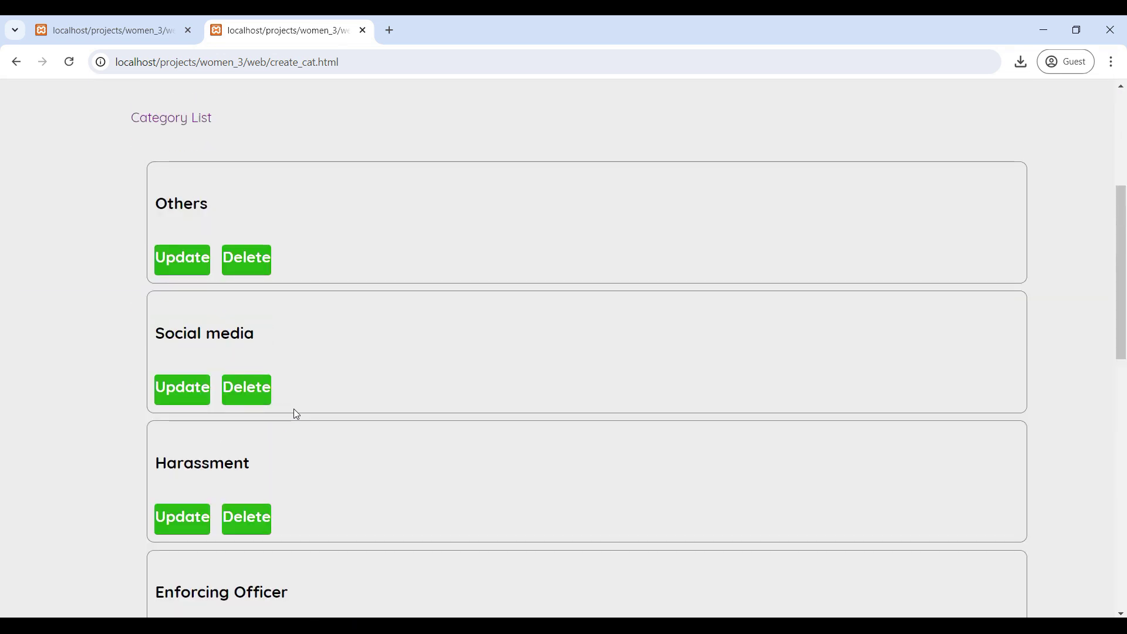
{"action": "scroll", "coordinate": [391, 337], "scroll_direction": "up", "scroll_amount": 5}
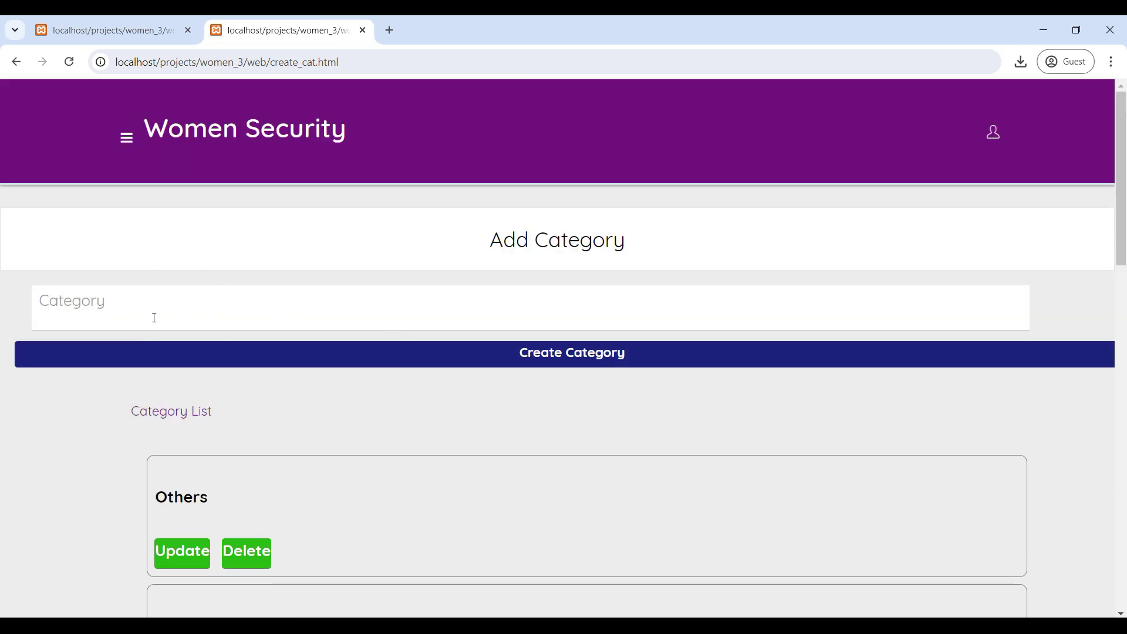
{"action": "left_click", "coordinate": [112, 308]}
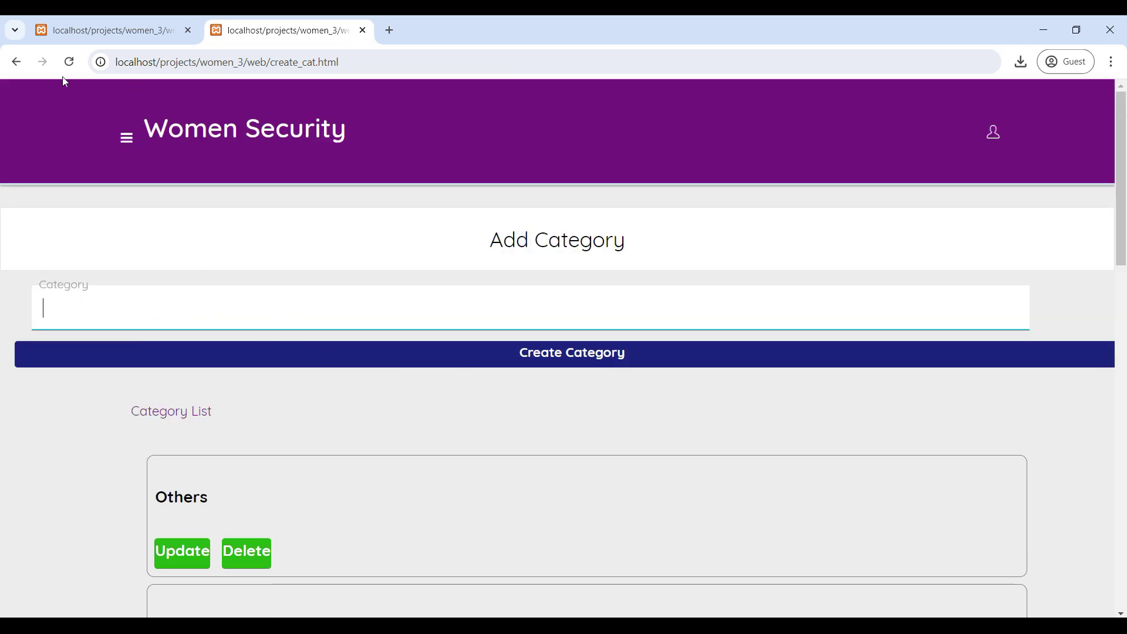
{"action": "left_click", "coordinate": [16, 61]}
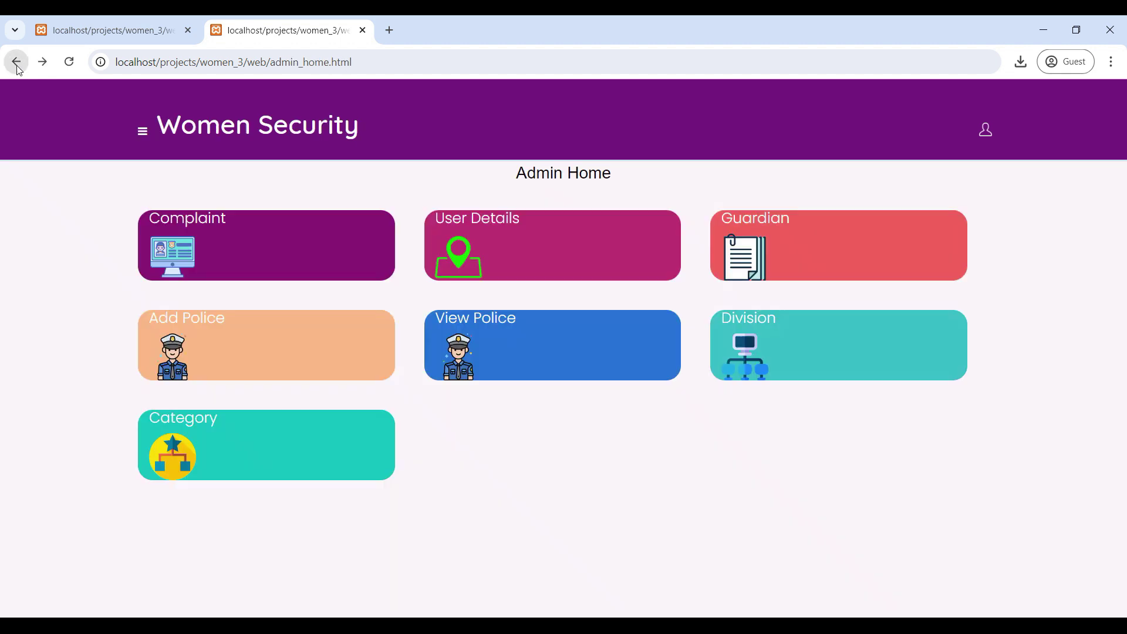
{"action": "left_click", "coordinate": [712, 354]}
{"action": "scroll", "coordinate": [435, 440], "scroll_direction": "down", "scroll_amount": 3}
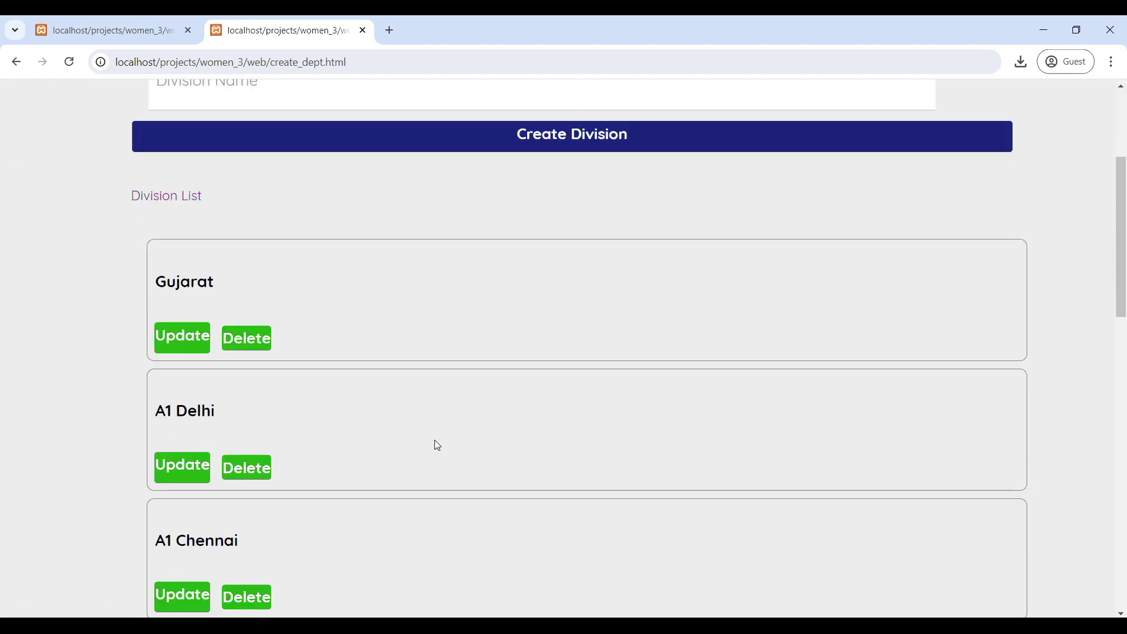
{"action": "scroll", "coordinate": [292, 373], "scroll_direction": "down", "scroll_amount": 6}
{"action": "scroll", "coordinate": [293, 375], "scroll_direction": "up", "scroll_amount": 5}
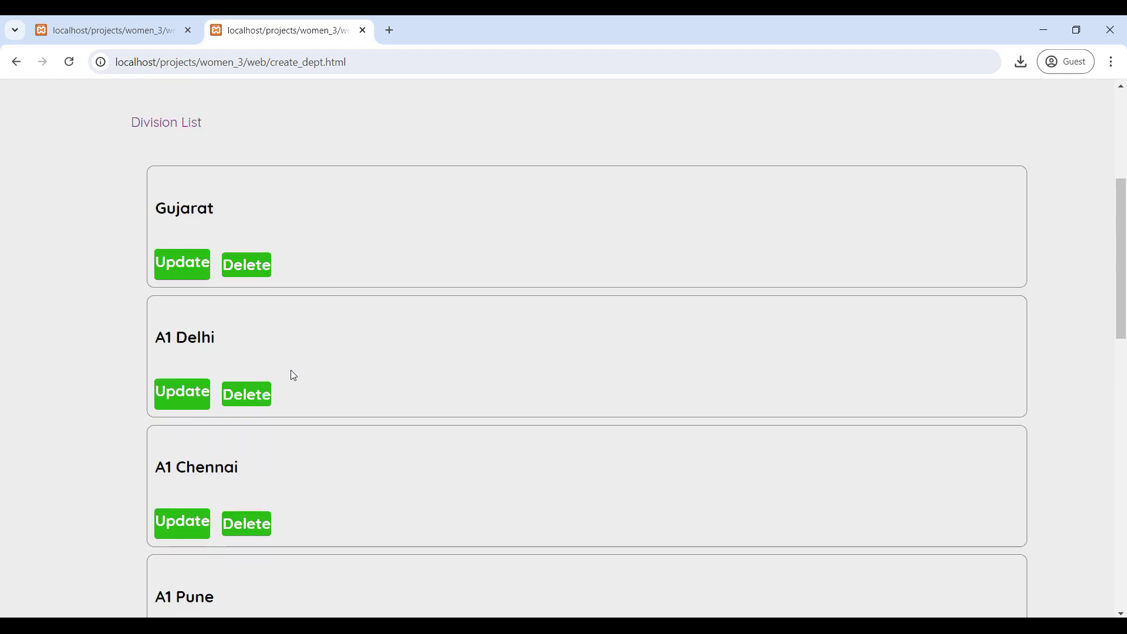
{"action": "scroll", "coordinate": [331, 290], "scroll_direction": "up", "scroll_amount": 5}
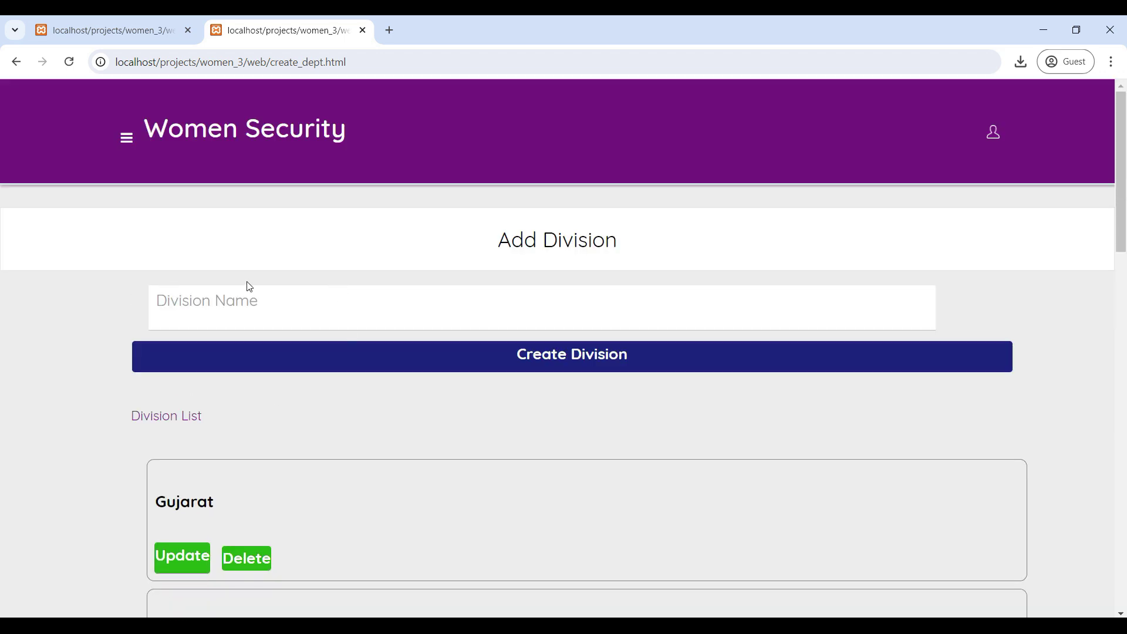
{"action": "left_click", "coordinate": [271, 318]}
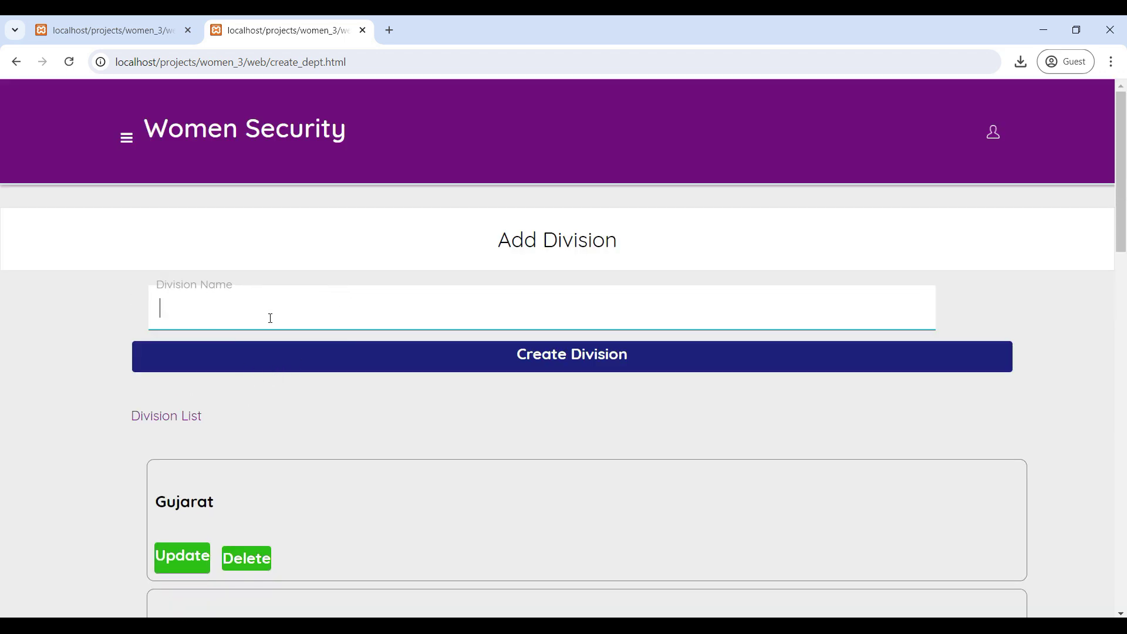
{"action": "left_click", "coordinate": [15, 62]}
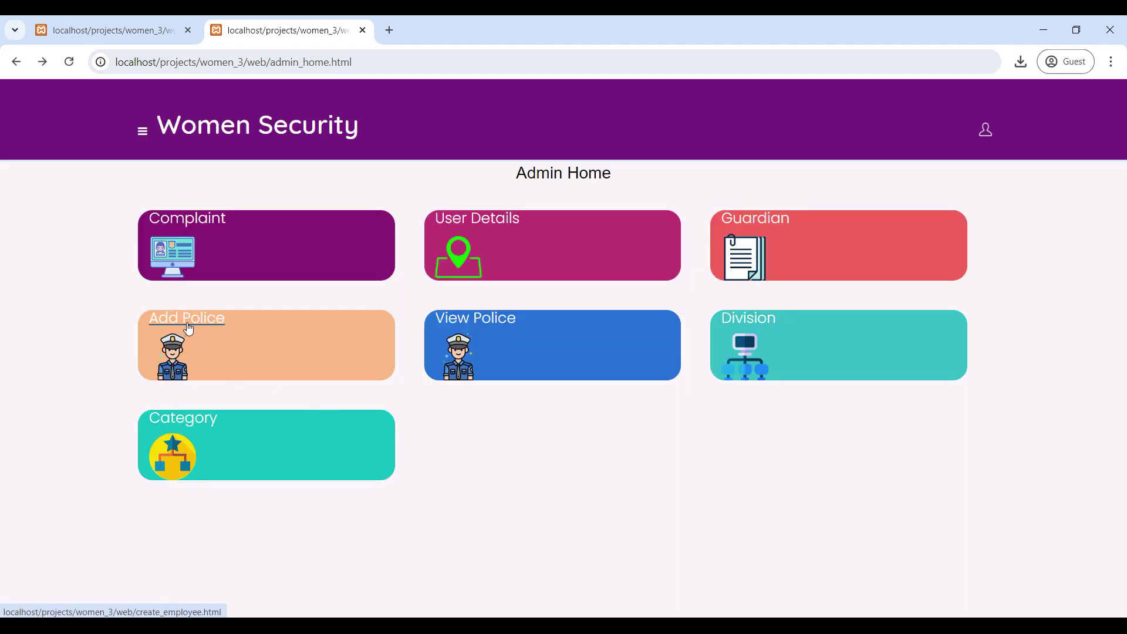
Step: Start a new police user named police1 with its email, password and mobile number
{"action": "left_click", "coordinate": [193, 319]}
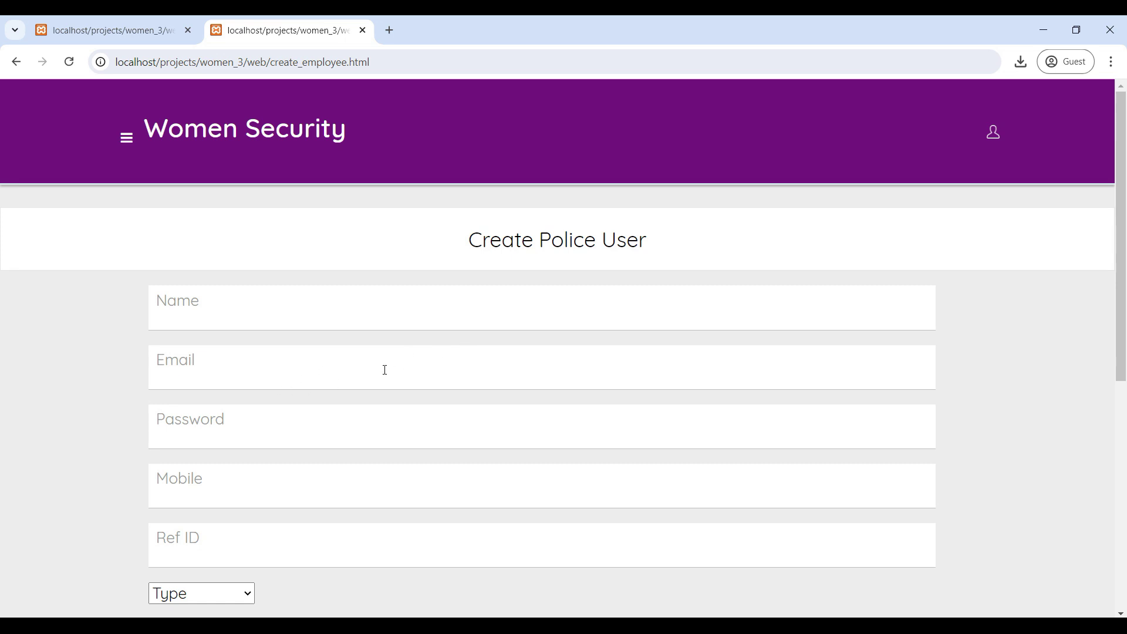
{"action": "scroll", "coordinate": [383, 370], "scroll_direction": "down", "scroll_amount": 6}
{"action": "scroll", "coordinate": [376, 372], "scroll_direction": "up", "scroll_amount": 5}
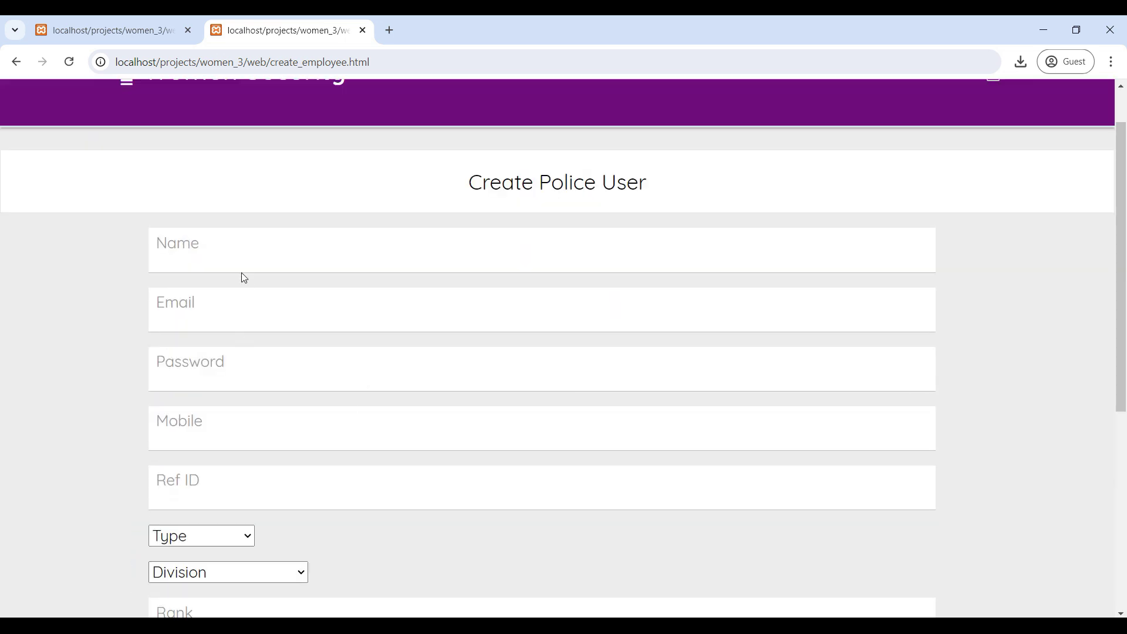
{"action": "left_click", "coordinate": [208, 250]}
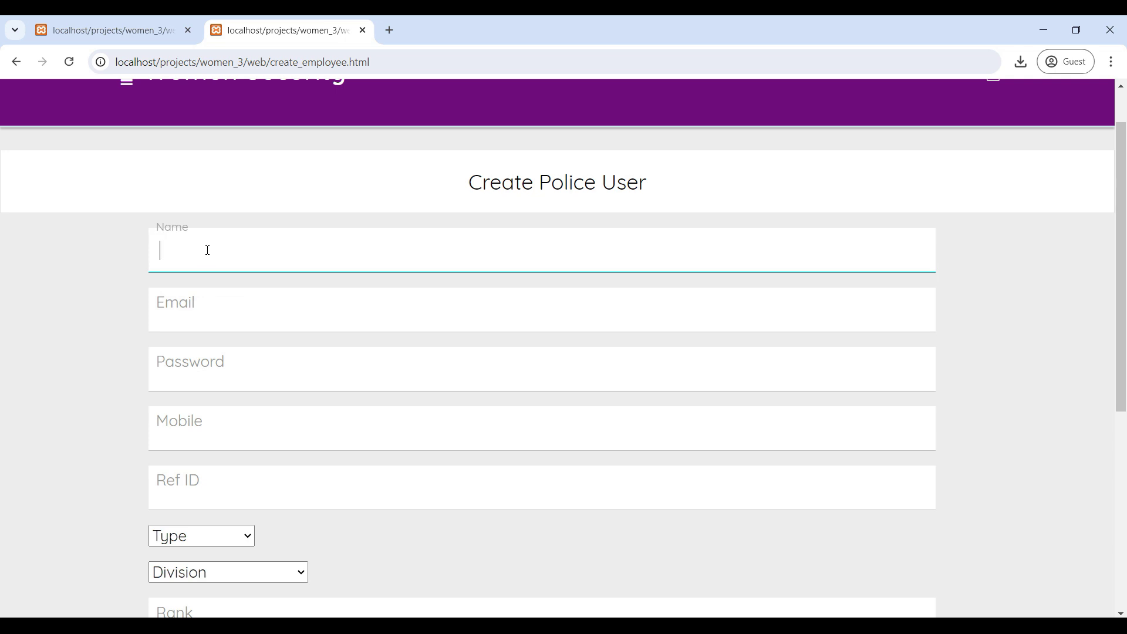
{"action": "type", "text": "police"}
{"action": "key", "text": "Tab"}
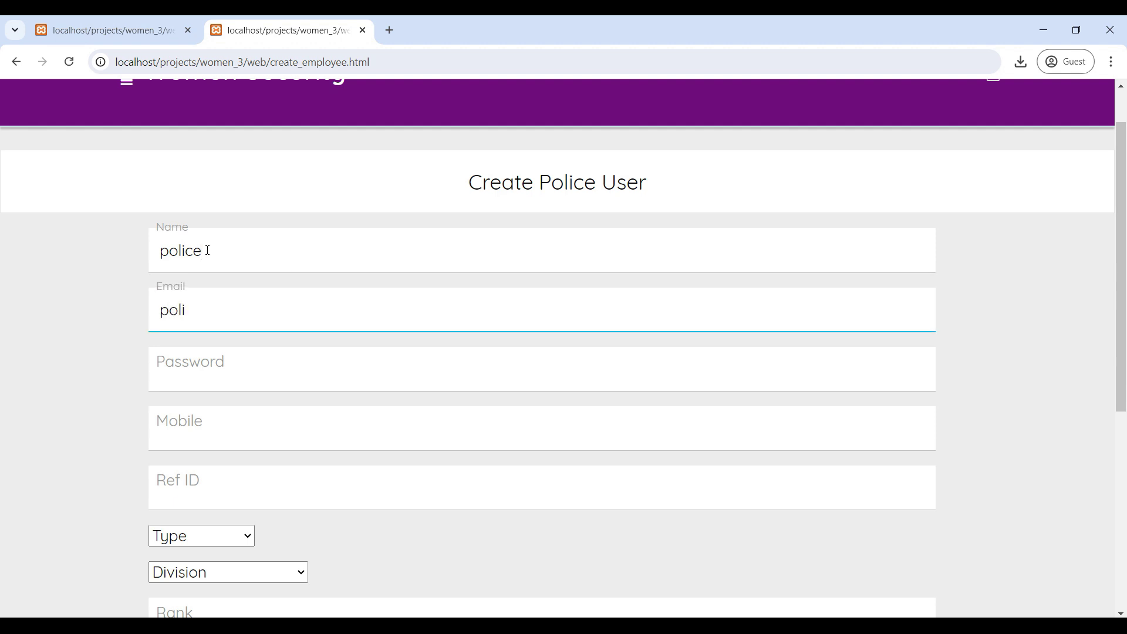
{"action": "left_click", "coordinate": [207, 250]}
{"action": "type", "text": "1"}
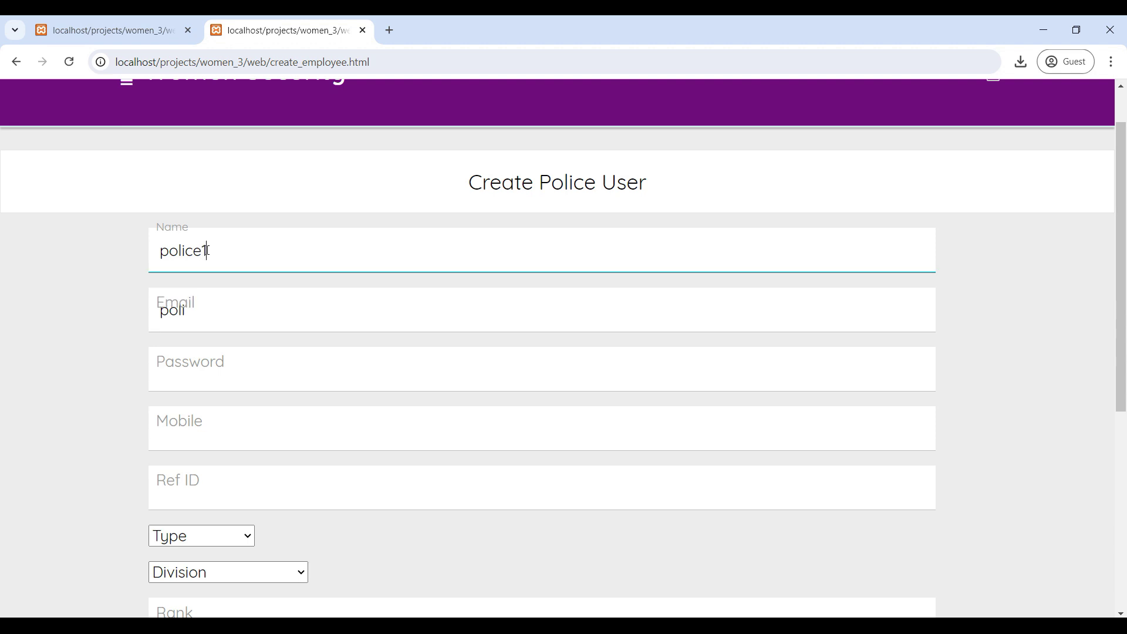
{"action": "left_click", "coordinate": [217, 321]}
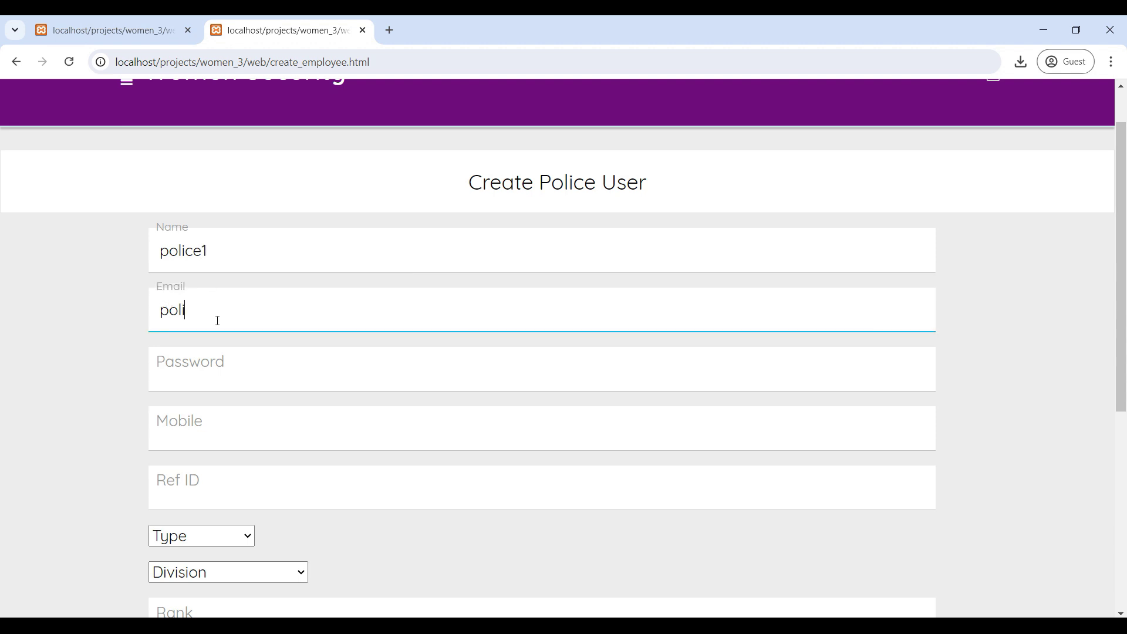
{"action": "key", "text": "Tab"}
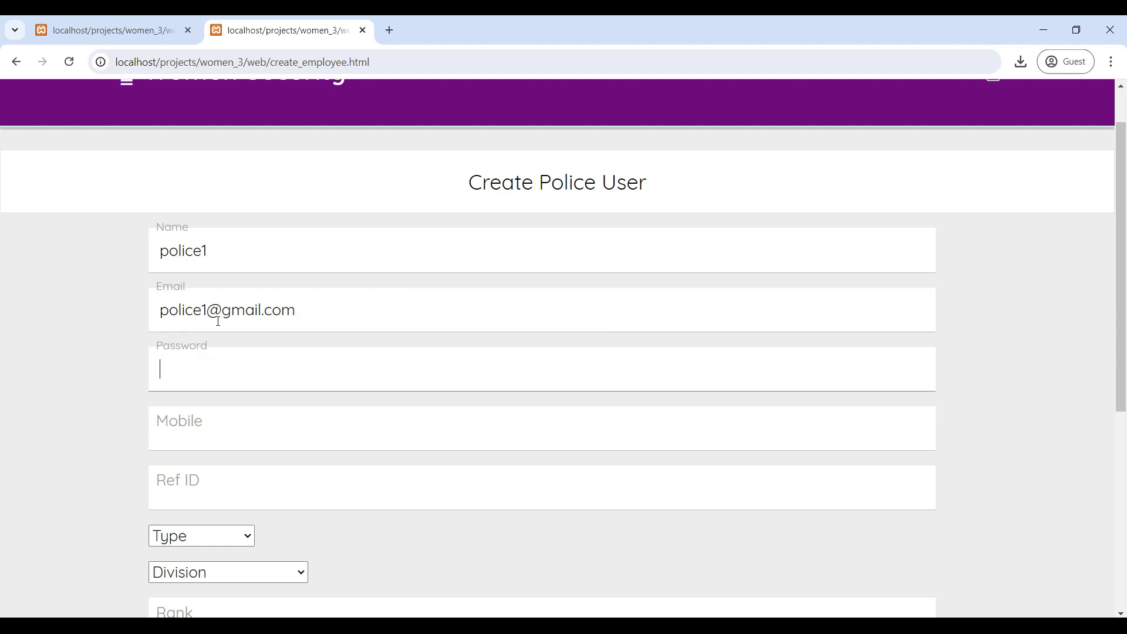
{"action": "type", "text": "1234"}
{"action": "key", "text": "Tab"}
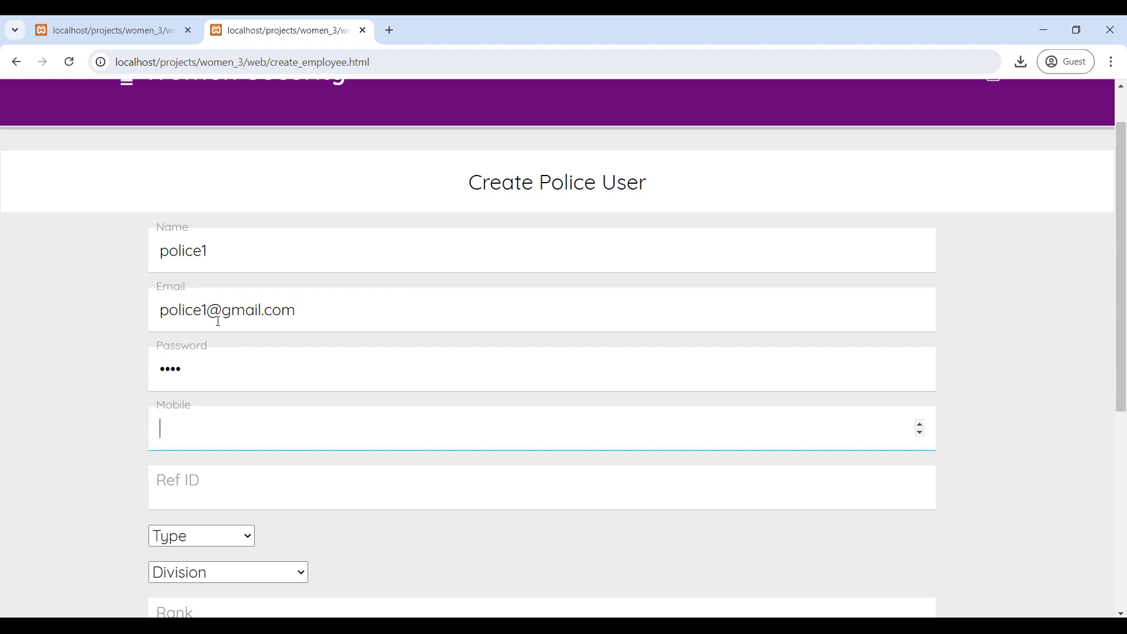
{"action": "type", "text": "1234567899"}
Step: Set Ref ID 33, officer type Crime and division A1 Bangalore
{"action": "scroll", "coordinate": [217, 322], "scroll_direction": "down", "scroll_amount": 4}
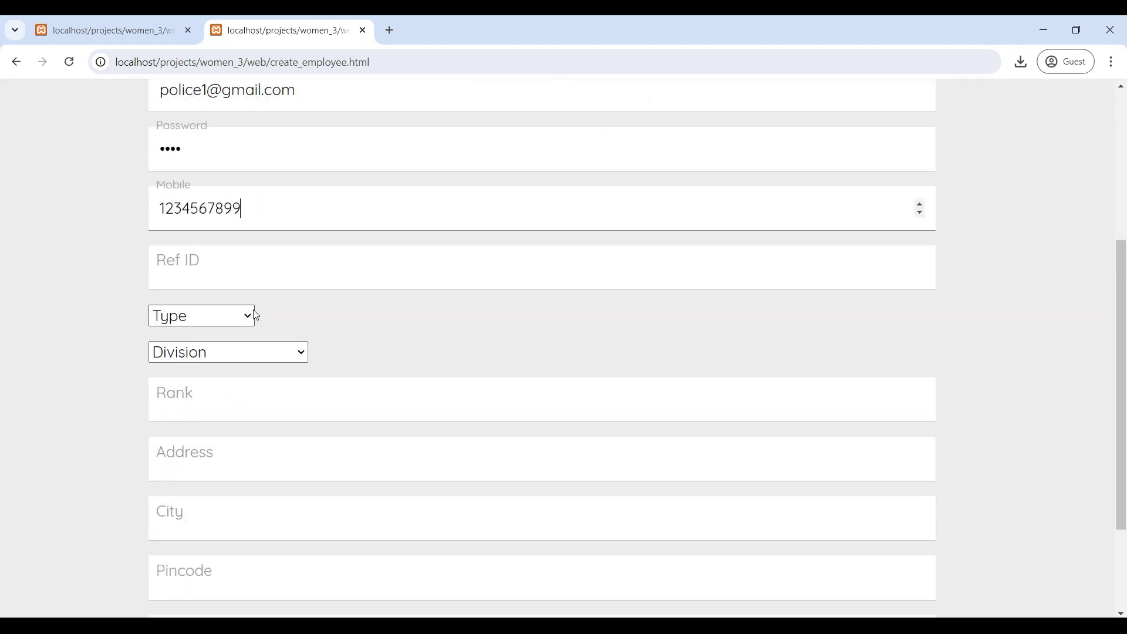
{"action": "left_click", "coordinate": [236, 256]}
{"action": "type", "text": "33"}
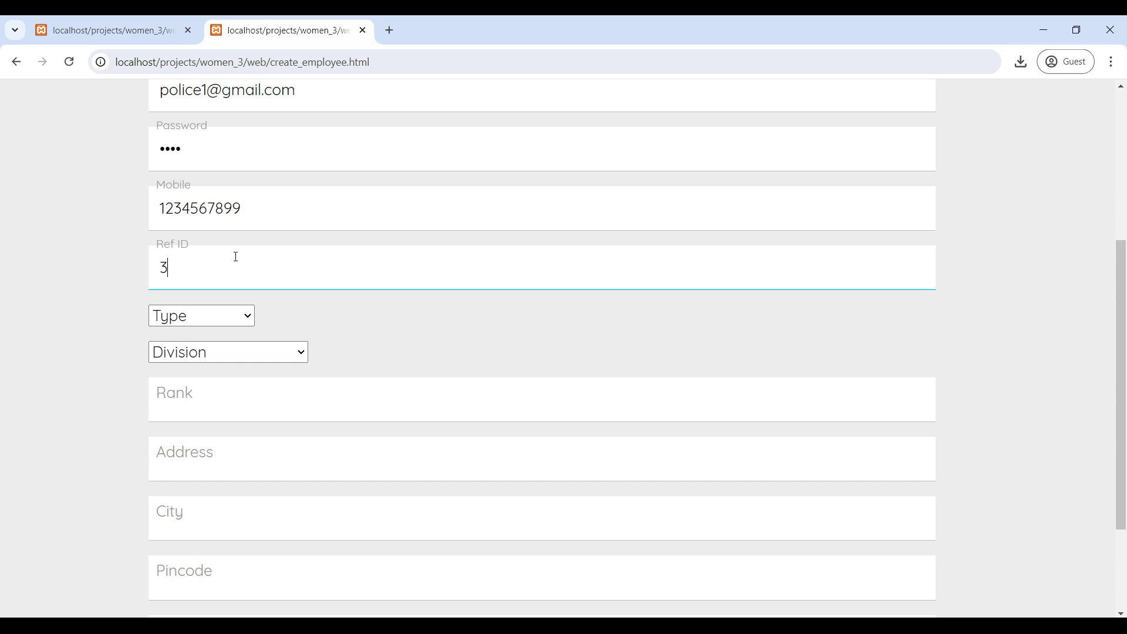
{"action": "left_click", "coordinate": [217, 318]}
{"action": "left_click", "coordinate": [196, 358]}
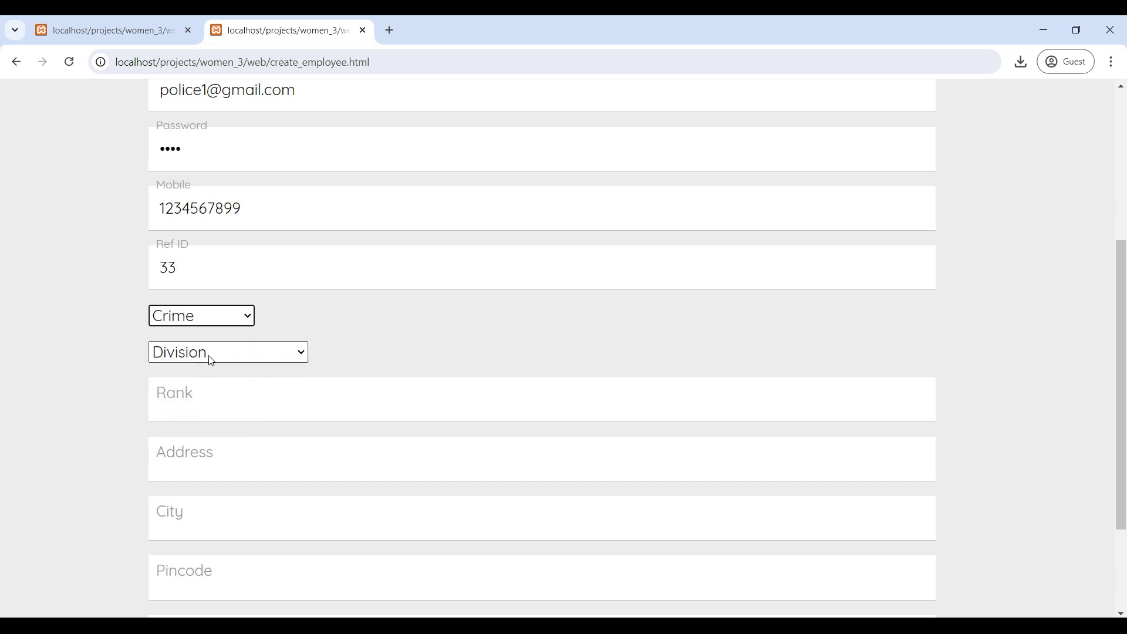
{"action": "left_click", "coordinate": [290, 355]}
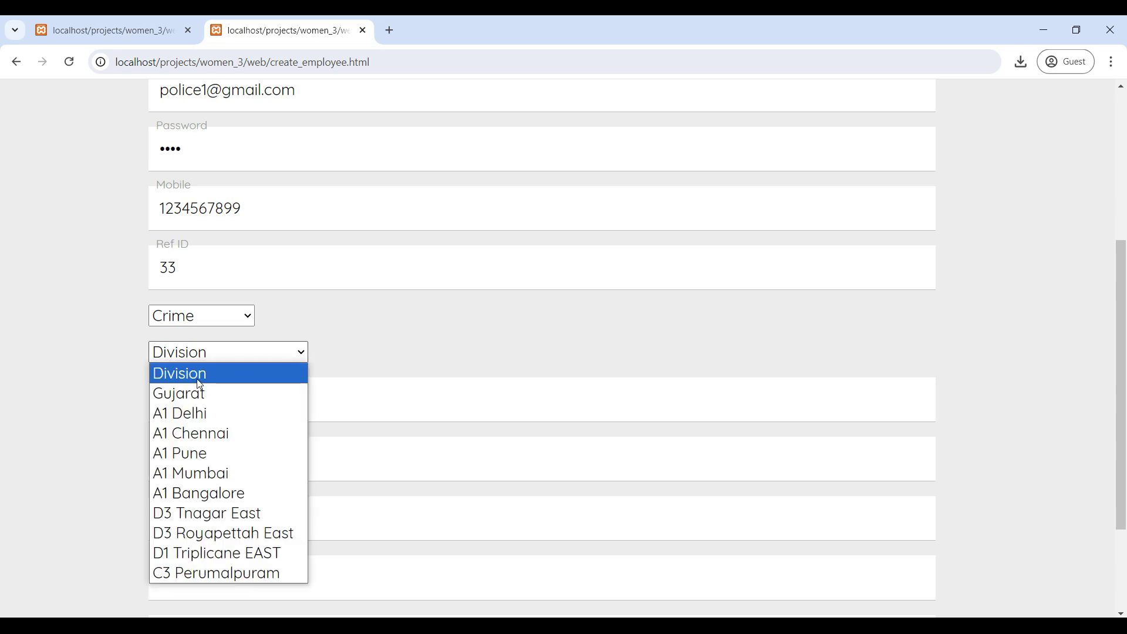
{"action": "left_click", "coordinate": [217, 492]}
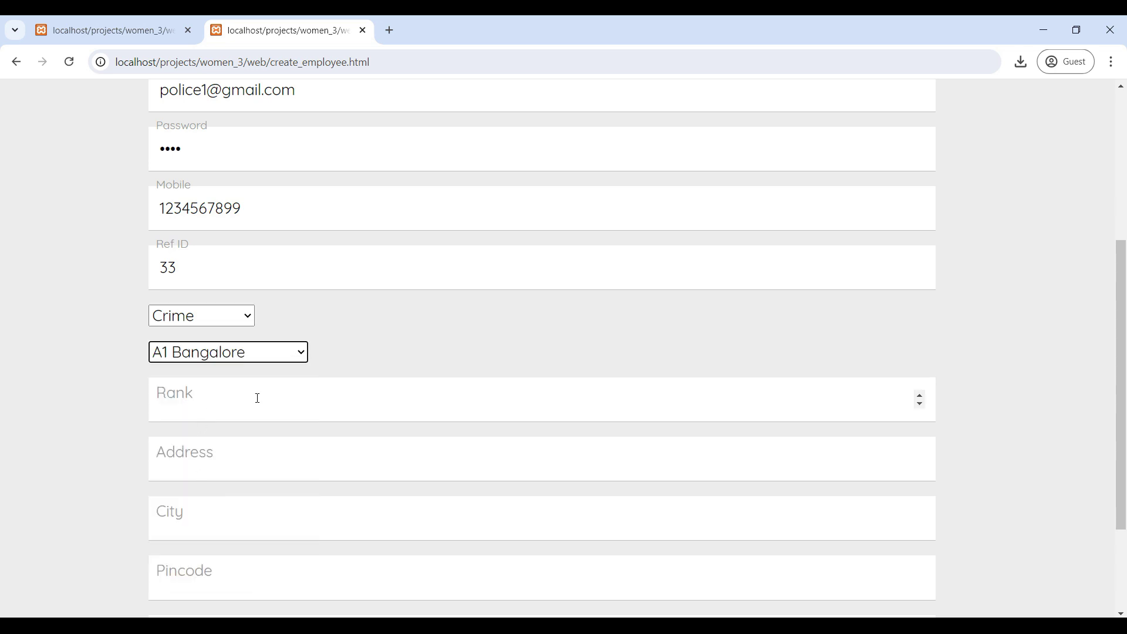
Step: Enter rank 2, the street address, and city bangalore
{"action": "scroll", "coordinate": [317, 379], "scroll_direction": "down", "scroll_amount": 1}
{"action": "left_click", "coordinate": [221, 330]}
{"action": "type", "text": "2"}
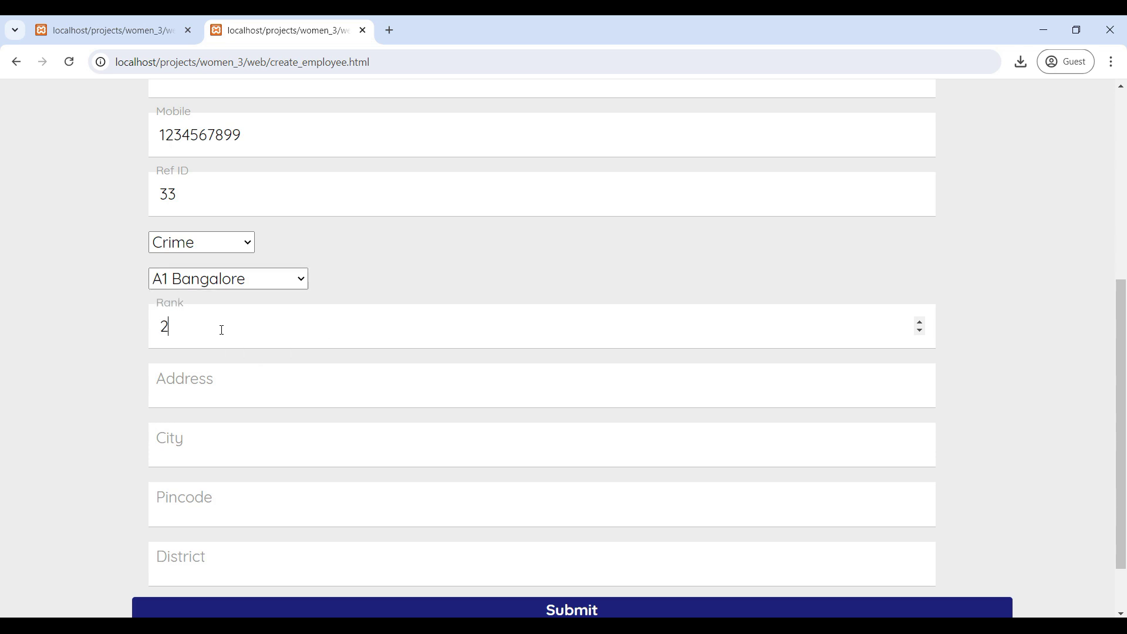
{"action": "left_click", "coordinate": [212, 388]}
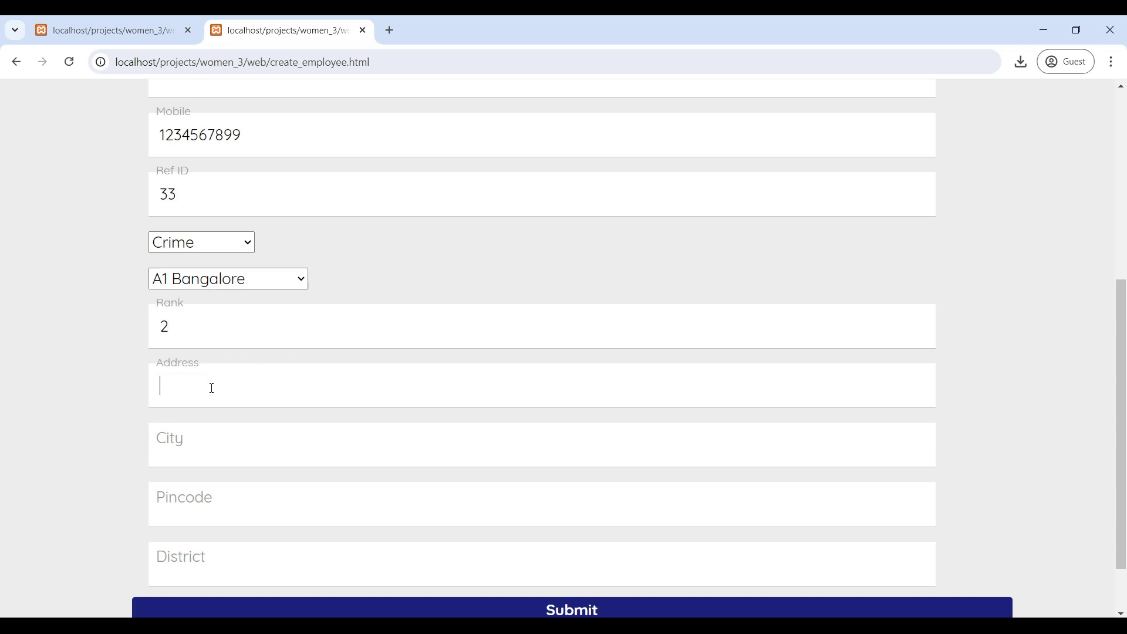
{"action": "type", "text": "1st street"}
{"action": "key", "text": "Tab"}
{"action": "type", "text": "bangalore"}
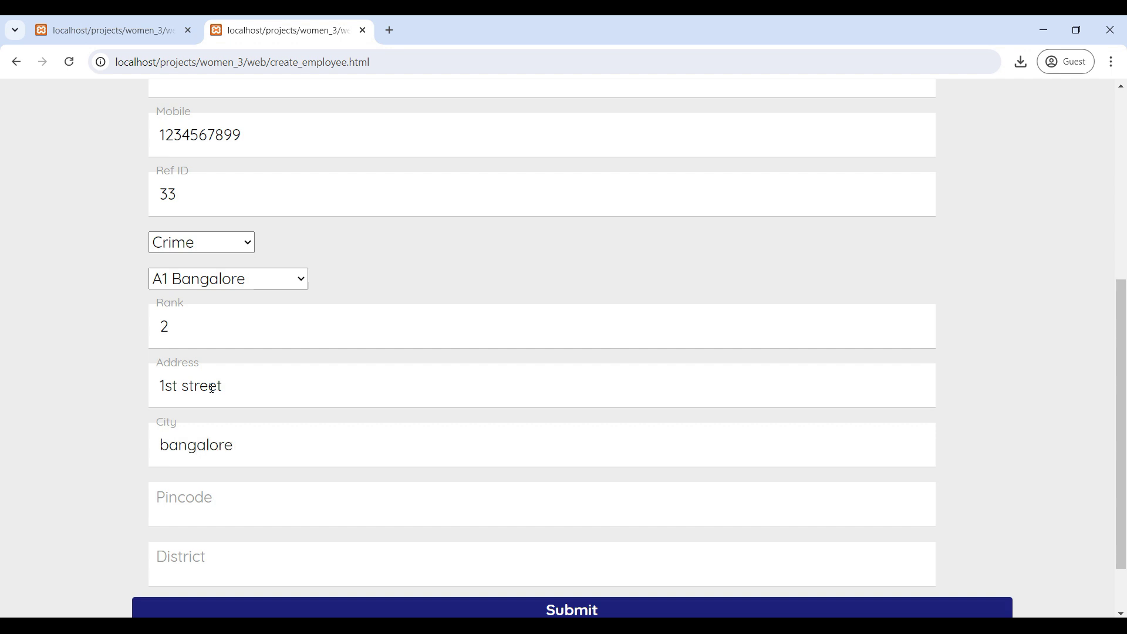
Step: Fill in the pincode and district karnataka, then submit the new police user
{"action": "scroll", "coordinate": [212, 389], "scroll_direction": "down", "scroll_amount": 1}
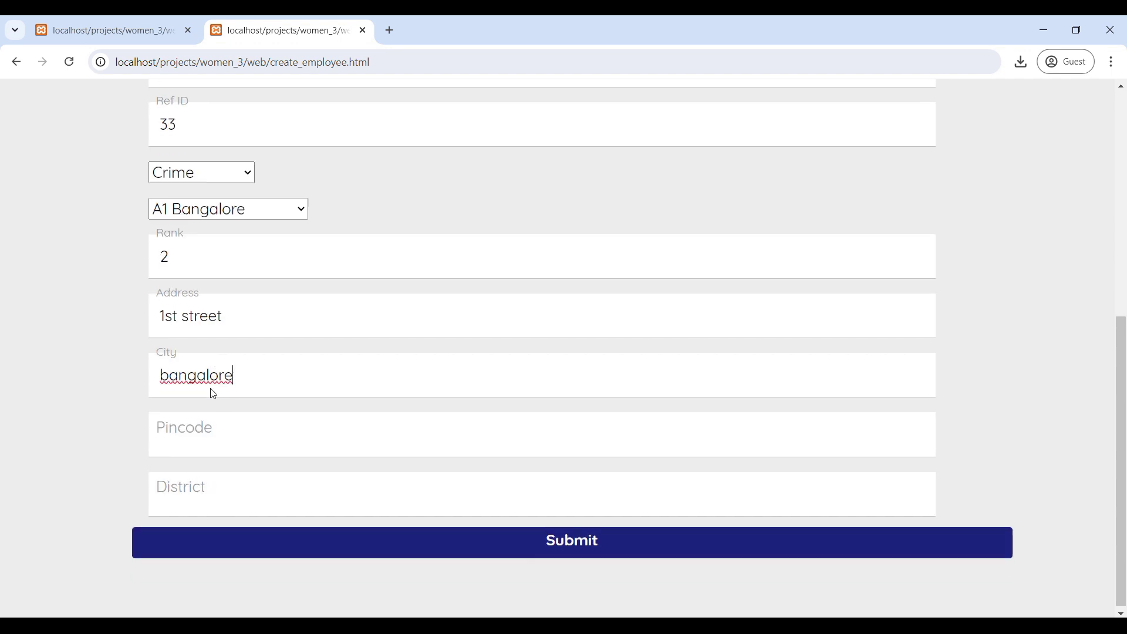
{"action": "left_click", "coordinate": [222, 439]}
{"action": "type", "text": "56001"}
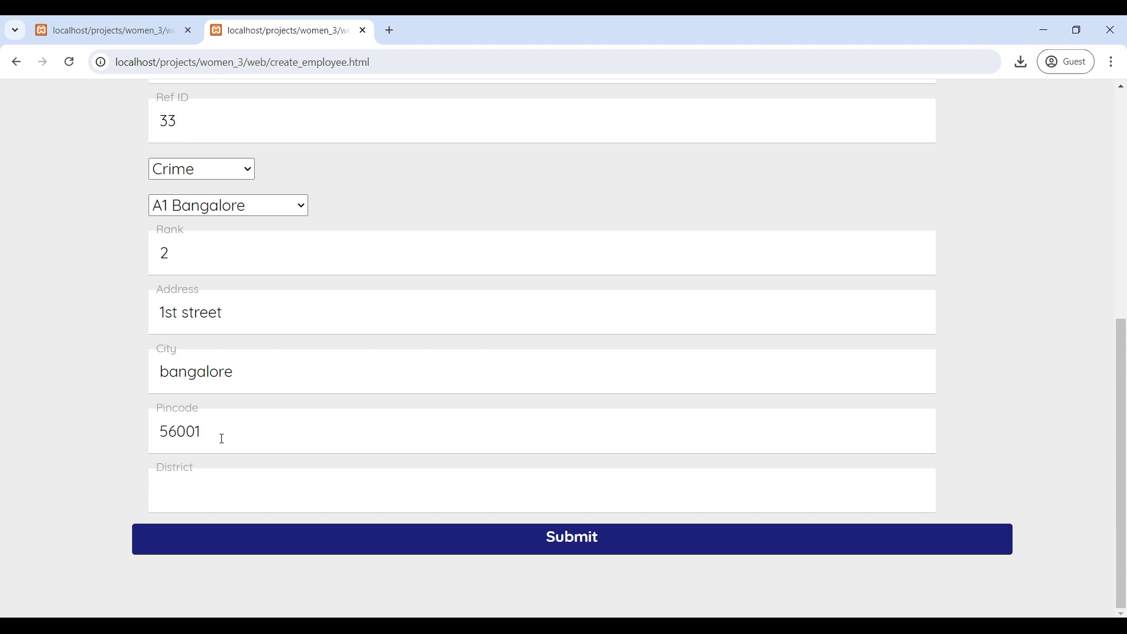
{"action": "type", "text": "b"}
{"action": "key", "text": "BackSpace"}
{"action": "type", "text": "karnataka"}
{"action": "left_click", "coordinate": [579, 555]}
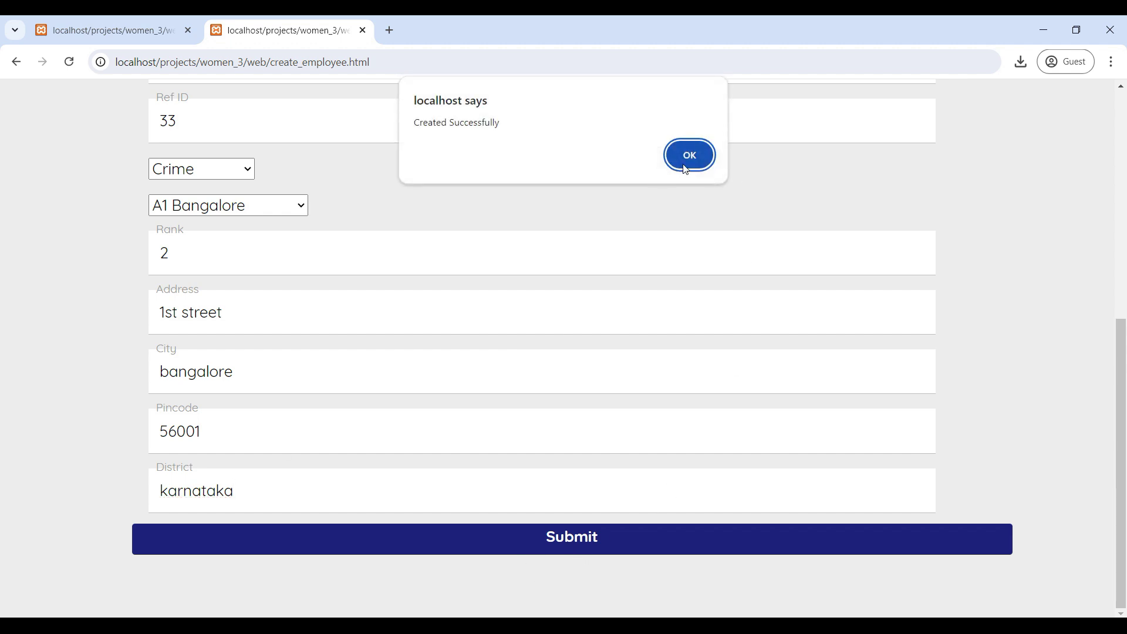
Step: Dismiss the creation alert and filter the police list to Crime and A1 Mumbai
{"action": "left_click", "coordinate": [689, 152]}
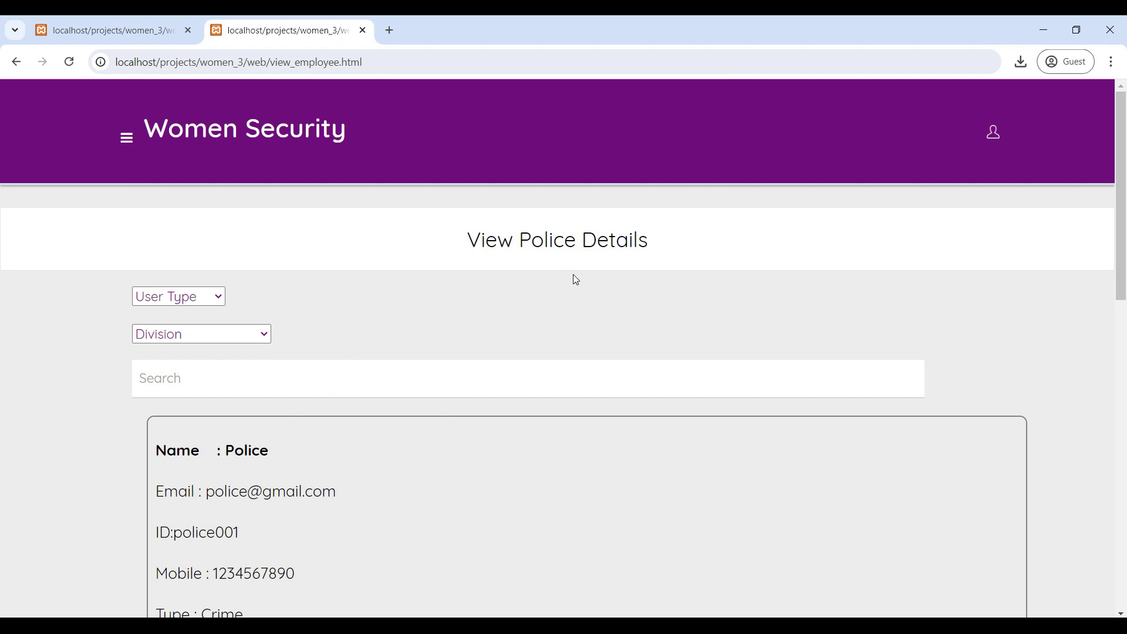
{"action": "scroll", "coordinate": [469, 441], "scroll_direction": "down", "scroll_amount": 8}
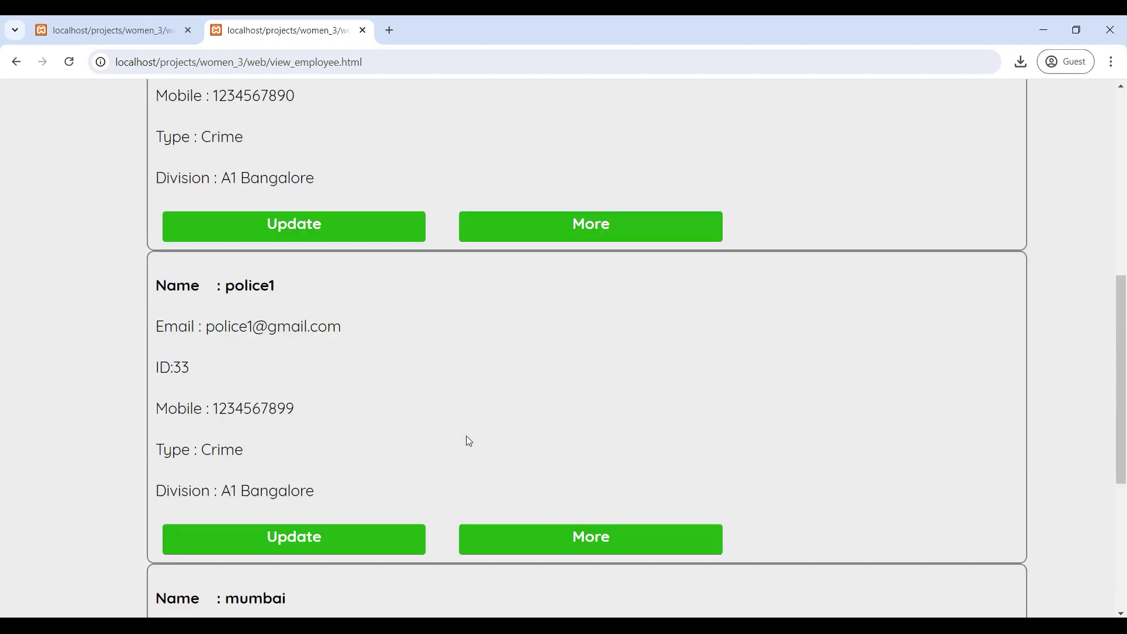
{"action": "scroll", "coordinate": [469, 441], "scroll_direction": "up", "scroll_amount": 8}
{"action": "left_click", "coordinate": [207, 298]}
{"action": "left_click", "coordinate": [179, 330]}
{"action": "left_click", "coordinate": [239, 334]}
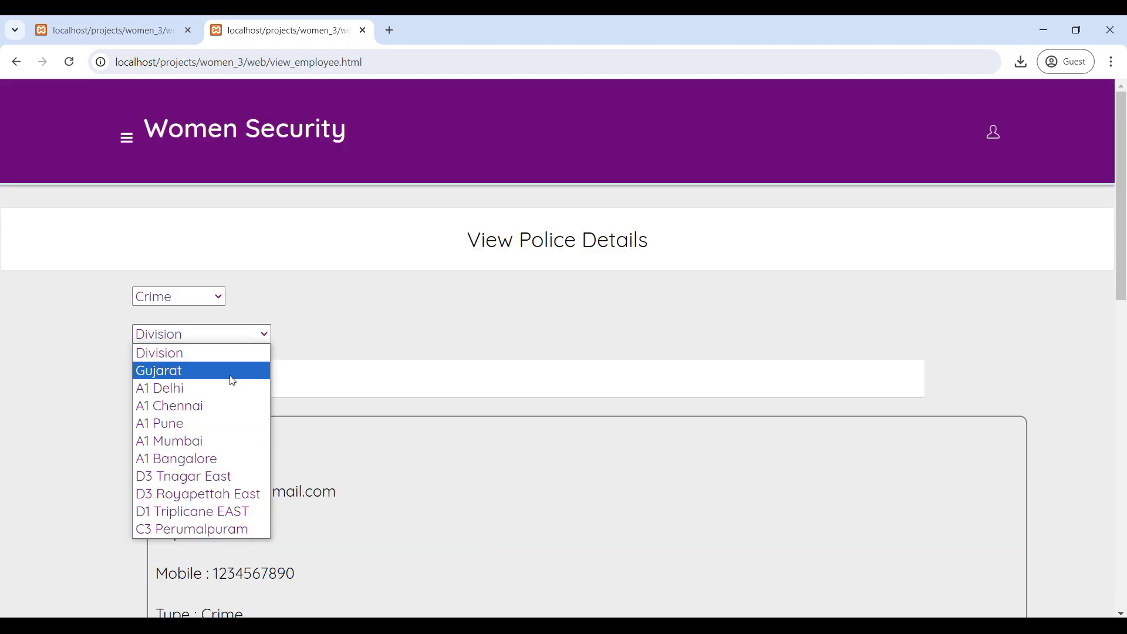
{"action": "left_click", "coordinate": [185, 441]}
Step: Clear the division and user type filters on the police list
{"action": "scroll", "coordinate": [443, 442], "scroll_direction": "down", "scroll_amount": 3}
{"action": "scroll", "coordinate": [411, 454], "scroll_direction": "up", "scroll_amount": 3}
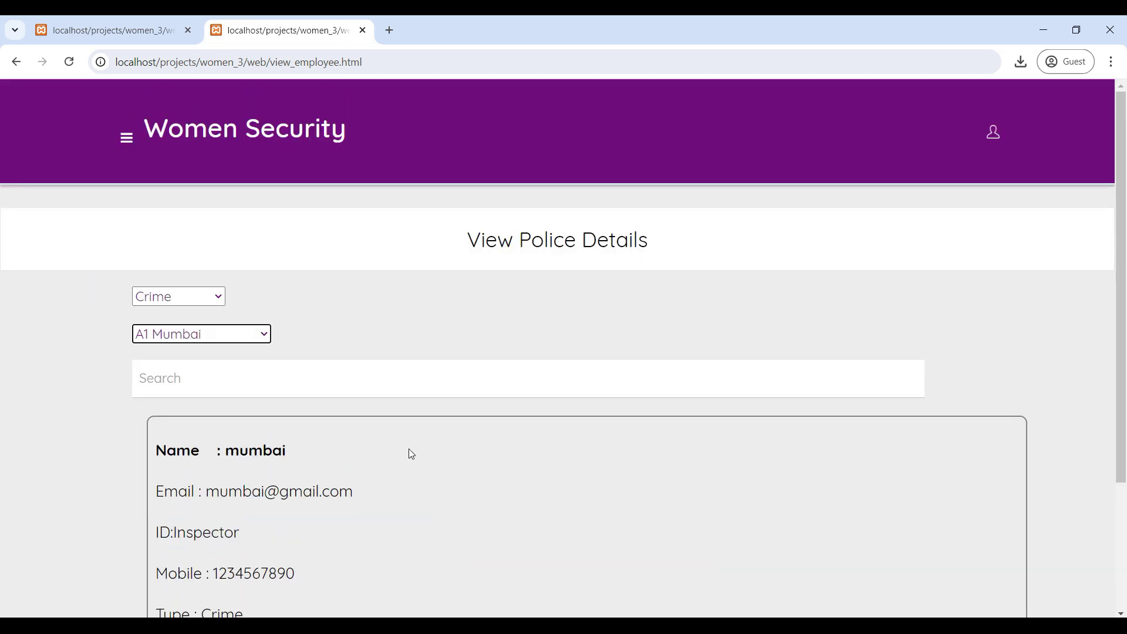
{"action": "left_click", "coordinate": [208, 341]}
{"action": "left_click", "coordinate": [197, 355]}
{"action": "left_click", "coordinate": [201, 303]}
{"action": "left_click", "coordinate": [197, 316]}
{"action": "scroll", "coordinate": [234, 427], "scroll_direction": "down", "scroll_amount": 1}
{"action": "scroll", "coordinate": [234, 428], "scroll_direction": "up", "scroll_amount": 1}
Step: Search the police list for 33 and check police1's Update form and More details
{"action": "left_click", "coordinate": [184, 382]}
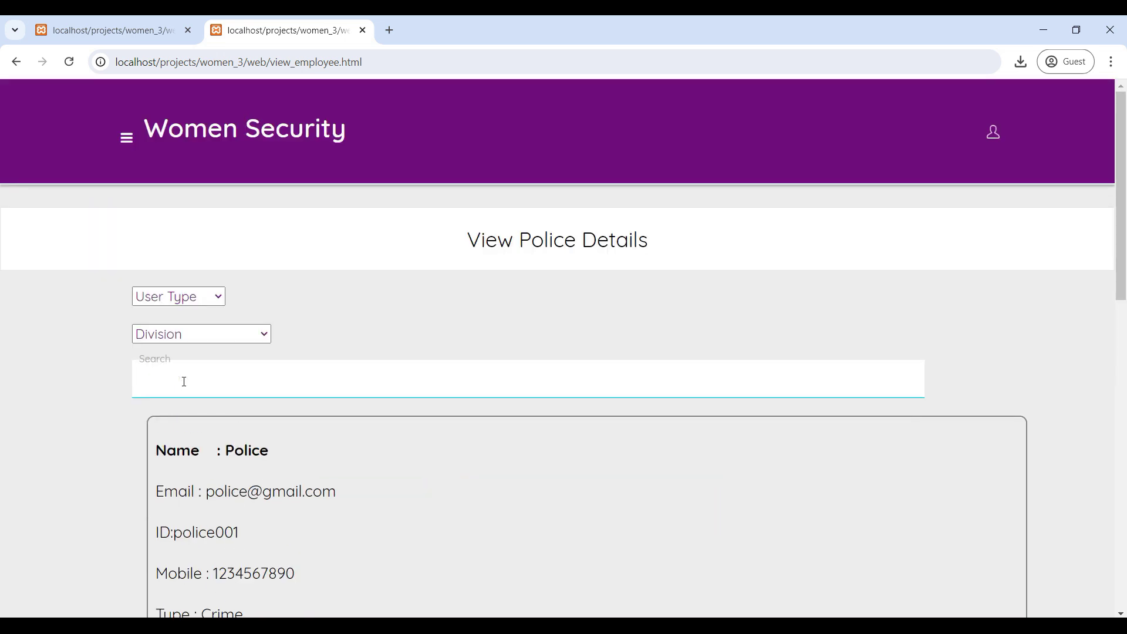
{"action": "type", "text": "33"}
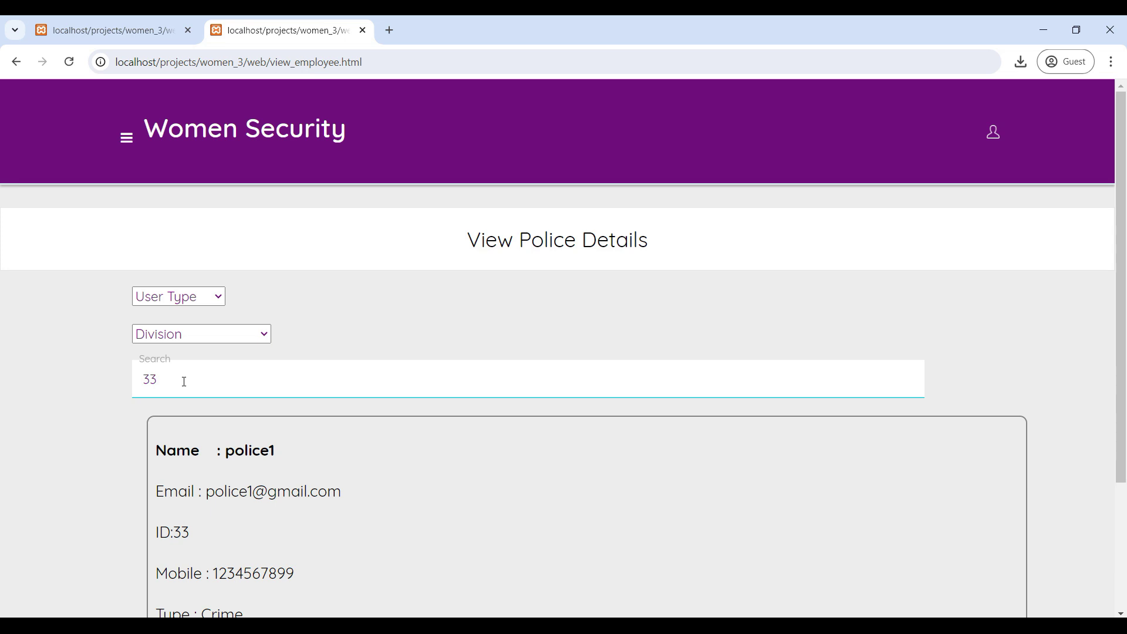
{"action": "scroll", "coordinate": [184, 382], "scroll_direction": "down", "scroll_amount": 3}
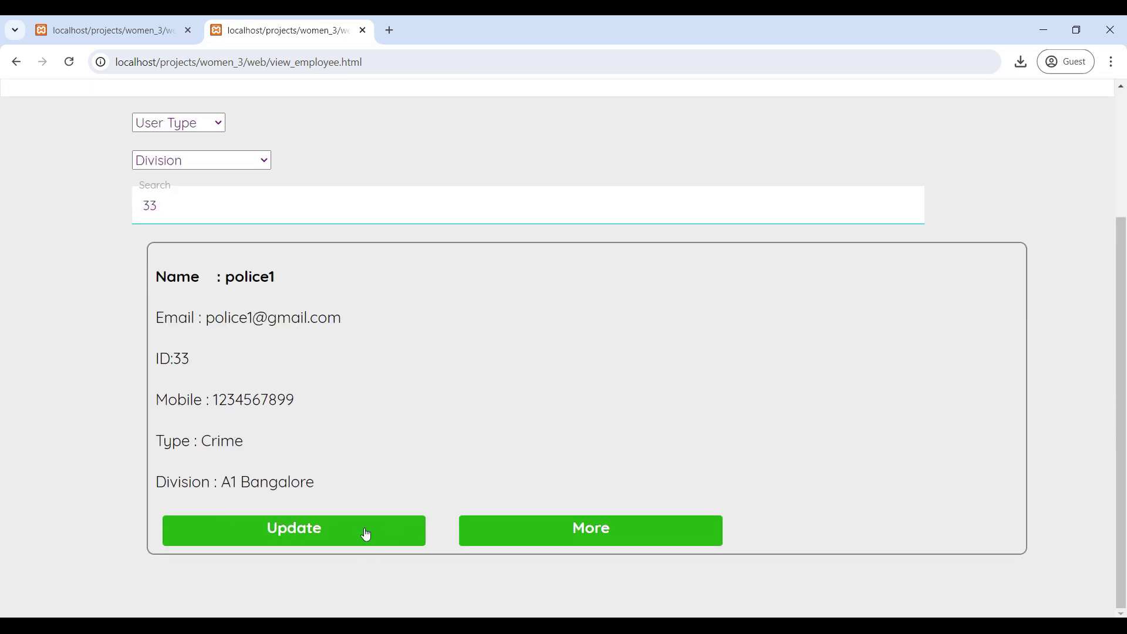
{"action": "left_click", "coordinate": [315, 545]}
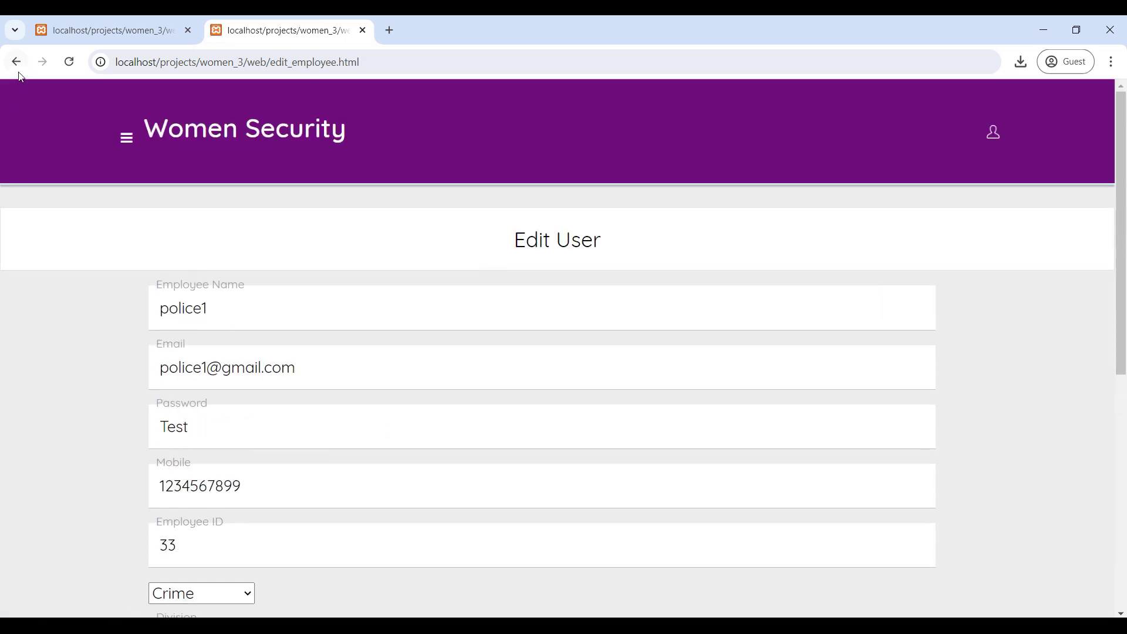
{"action": "left_click", "coordinate": [16, 61]}
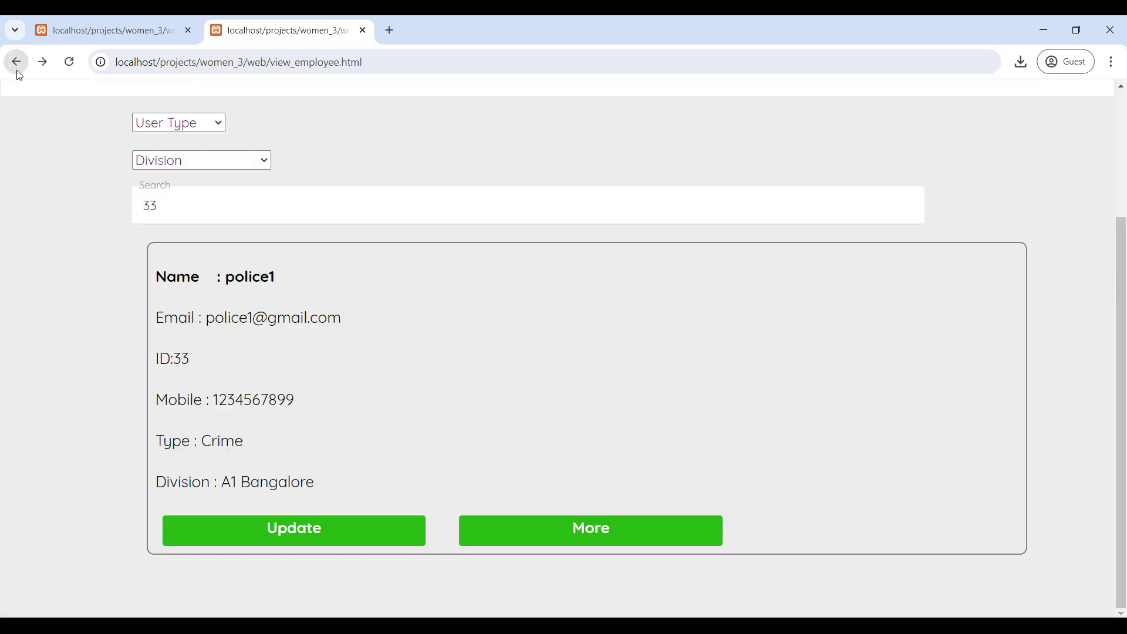
{"action": "left_click", "coordinate": [589, 530]}
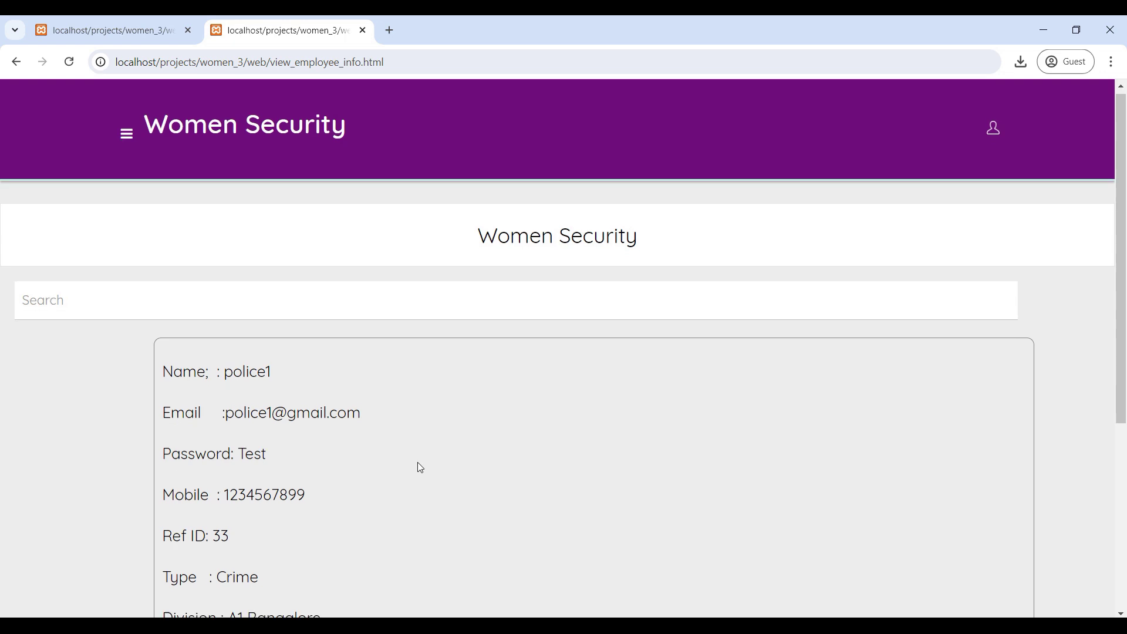
{"action": "scroll", "coordinate": [418, 462], "scroll_direction": "down", "scroll_amount": 5}
{"action": "scroll", "coordinate": [417, 463], "scroll_direction": "up", "scroll_amount": 5}
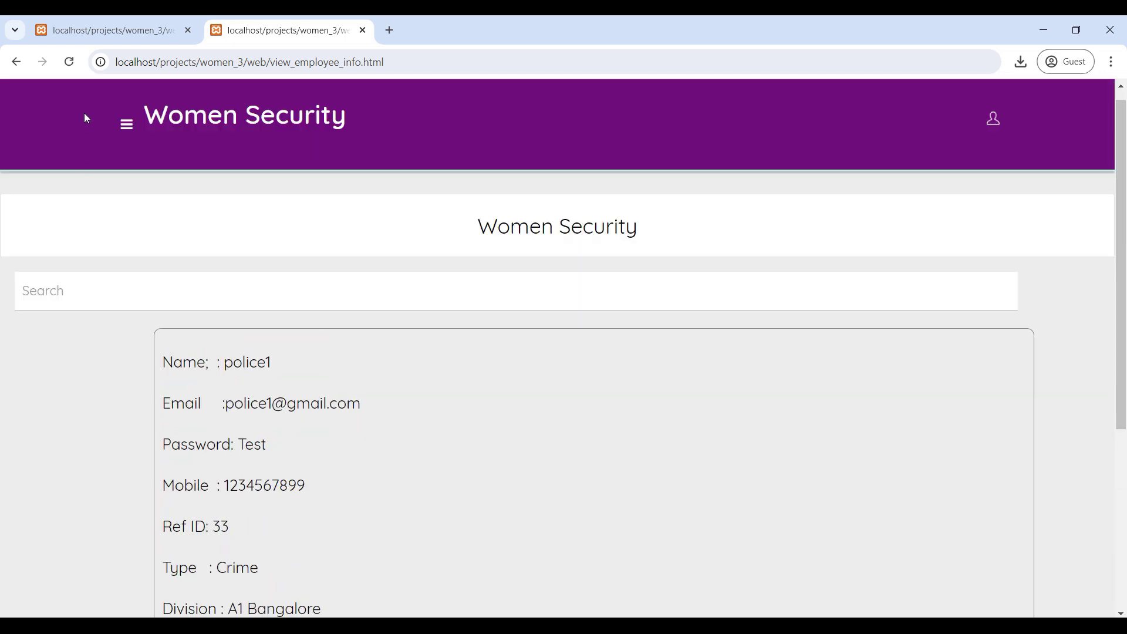
{"action": "left_click", "coordinate": [17, 62]}
Step: Return to the Admin Home dashboard through the site navigation menu
{"action": "scroll", "coordinate": [325, 514], "scroll_direction": "up", "scroll_amount": 3}
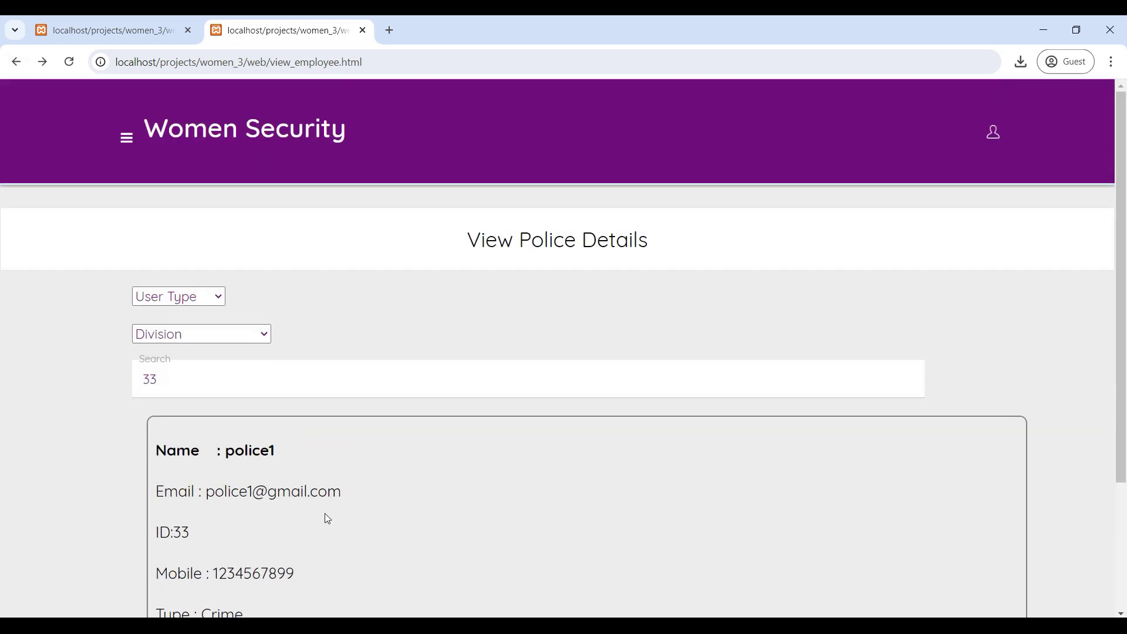
{"action": "left_click", "coordinate": [128, 141]}
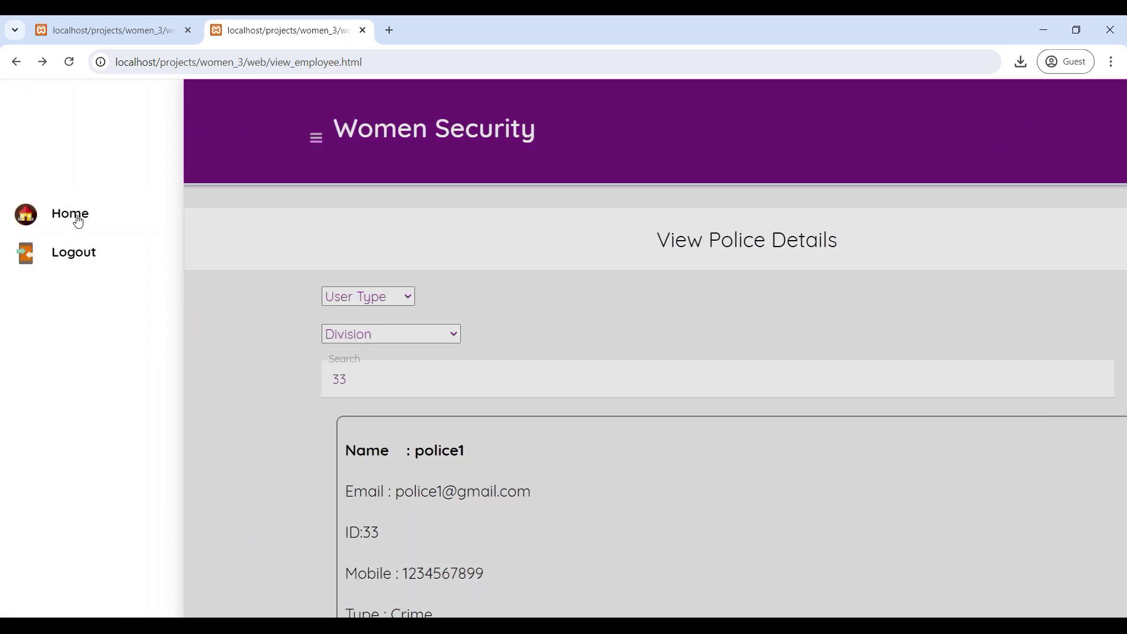
{"action": "left_click", "coordinate": [74, 217]}
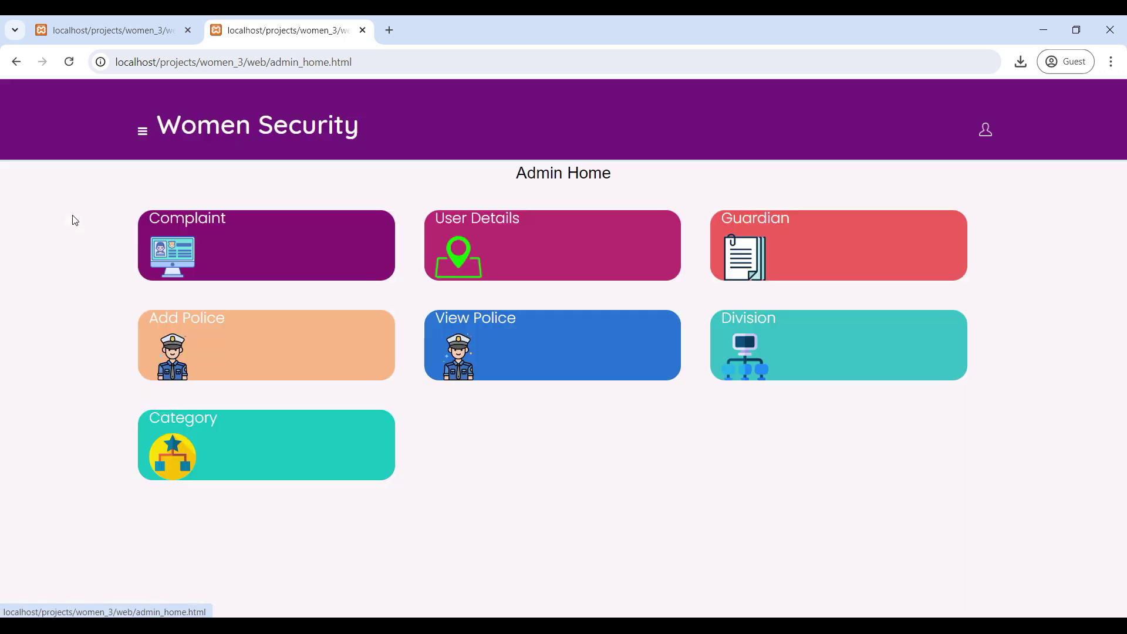
Step: Open the All Complaint Report and scroll through its listing
{"action": "left_click", "coordinate": [200, 219]}
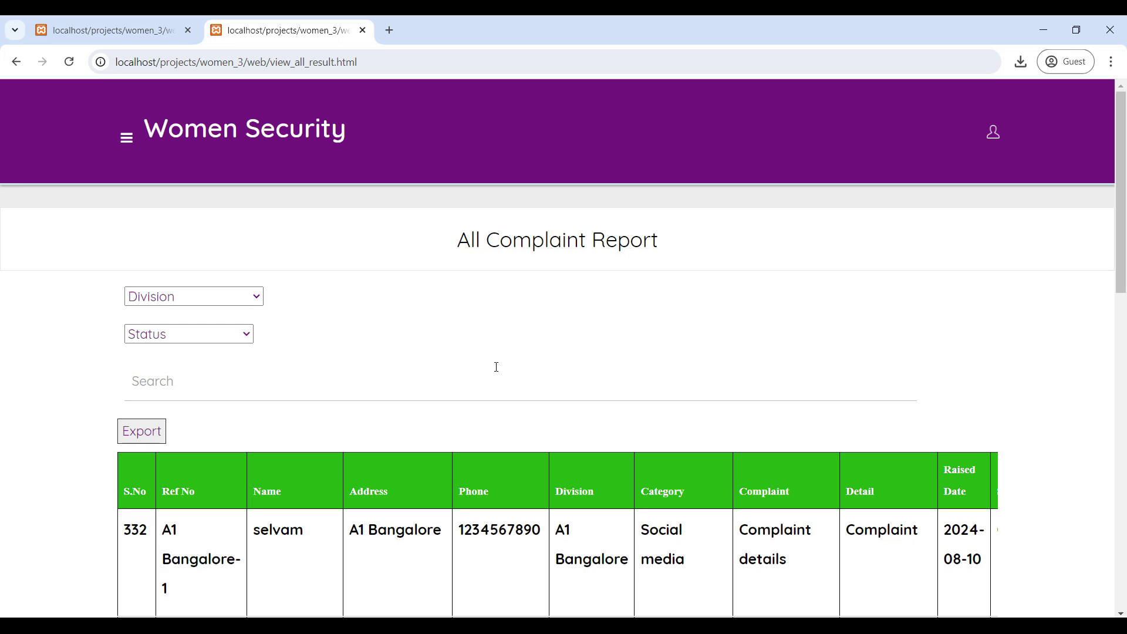
{"action": "scroll", "coordinate": [496, 368], "scroll_direction": "down", "scroll_amount": 5}
{"action": "scroll", "coordinate": [497, 369], "scroll_direction": "up", "scroll_amount": 2}
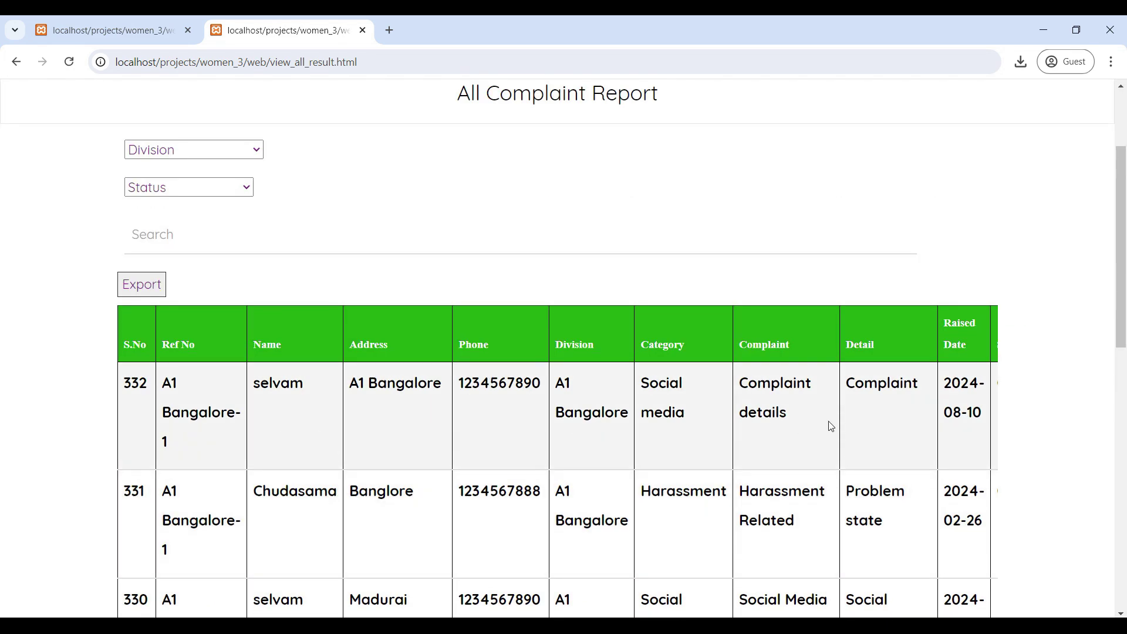
{"action": "scroll", "coordinate": [831, 426], "scroll_direction": "down", "scroll_amount": 2}
{"action": "scroll", "coordinate": [830, 427], "scroll_direction": "up", "scroll_amount": 3}
{"action": "scroll", "coordinate": [646, 467], "scroll_direction": "up", "scroll_amount": 1}
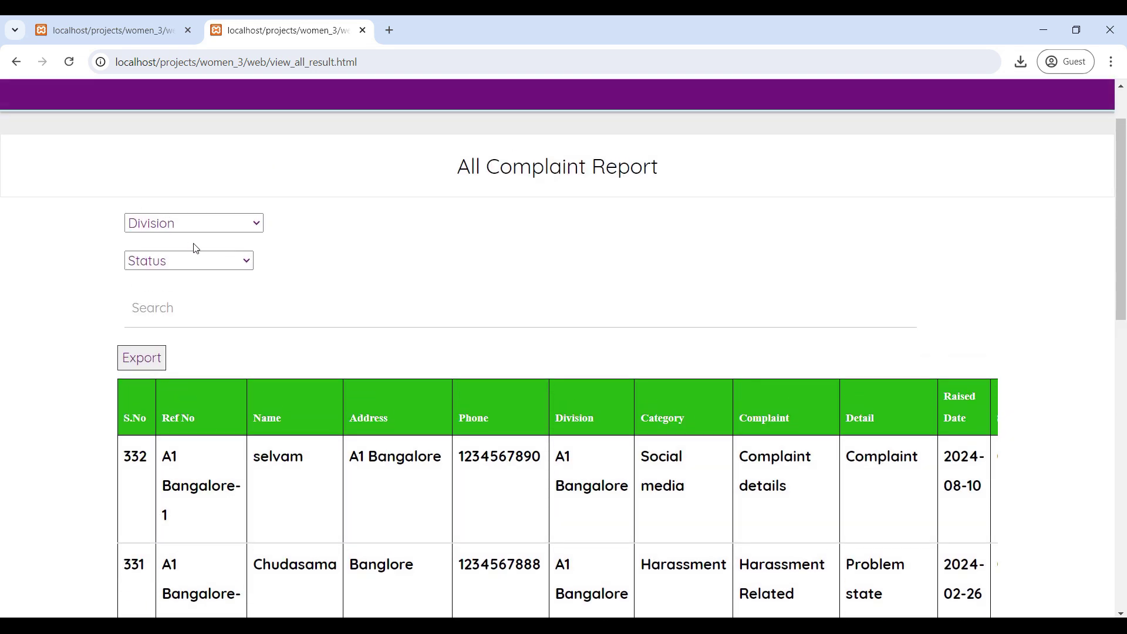
Step: Filter the report to A1 Mumbai, inspect the completed complaints' columns, then return to Admin Home
{"action": "left_click", "coordinate": [207, 227]}
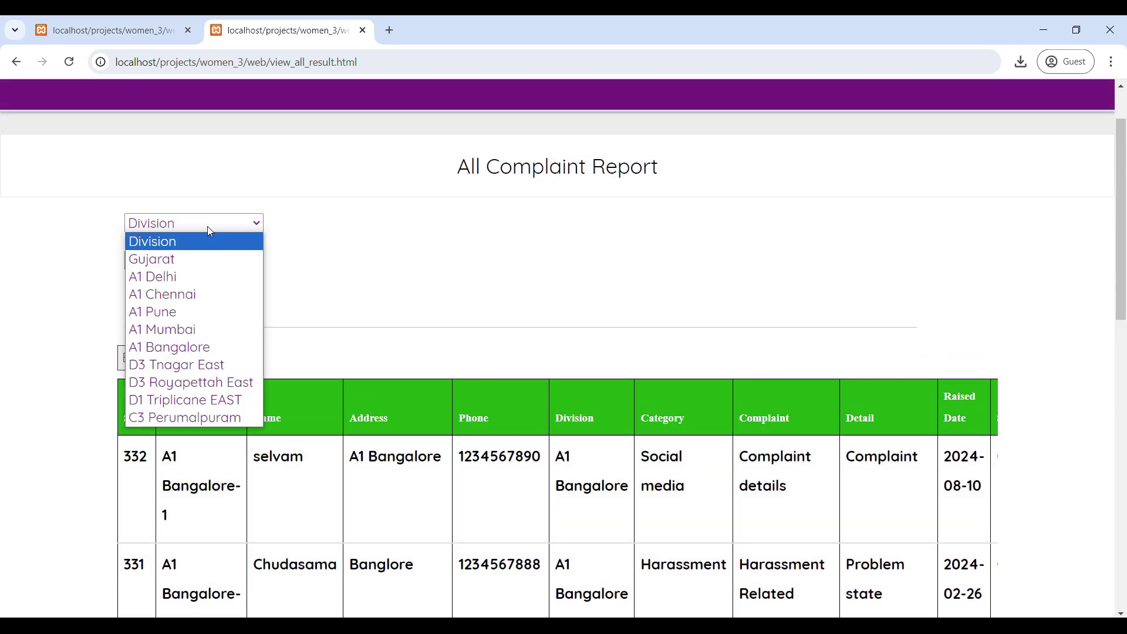
{"action": "left_click", "coordinate": [170, 337]}
{"action": "scroll", "coordinate": [587, 464], "scroll_direction": "down", "scroll_amount": 2}
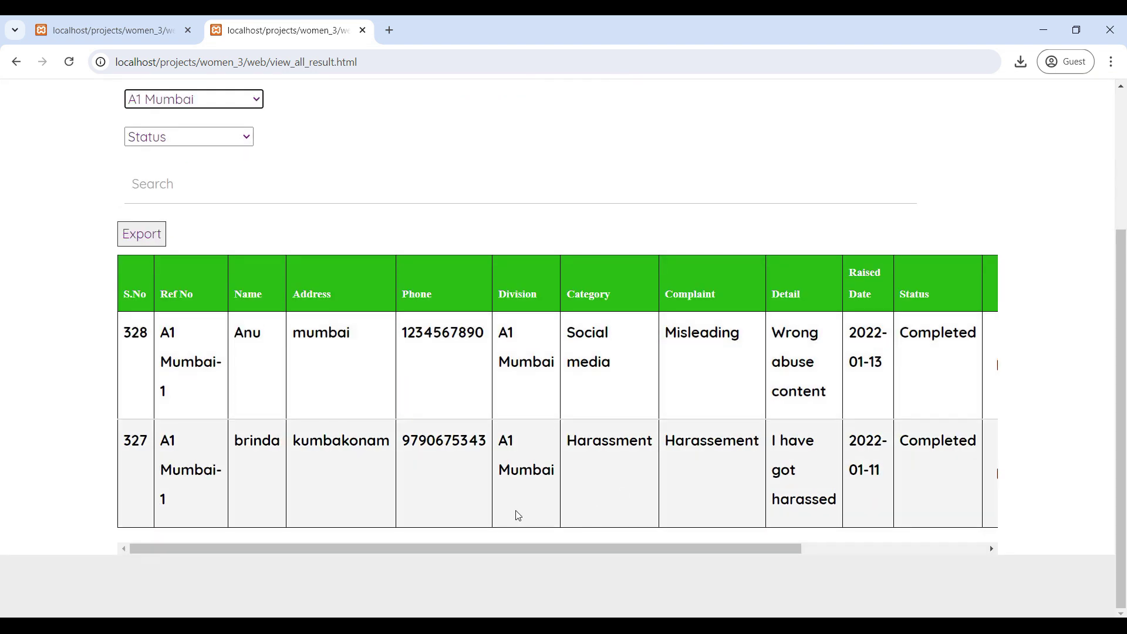
{"action": "scroll", "coordinate": [750, 473], "scroll_direction": "up", "scroll_amount": 1}
{"action": "scroll", "coordinate": [813, 474], "scroll_direction": "down", "scroll_amount": 1}
{"action": "left_click_drag", "start_coordinate": [792, 552], "coordinate": [1018, 531]}
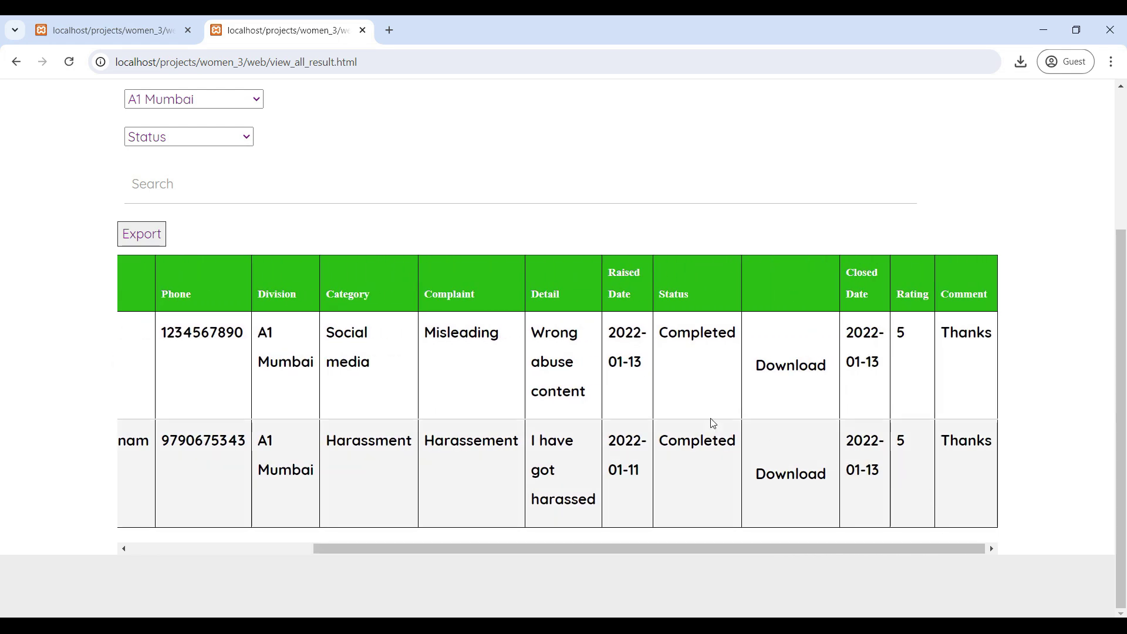
{"action": "scroll", "coordinate": [795, 505], "scroll_direction": "up", "scroll_amount": 3}
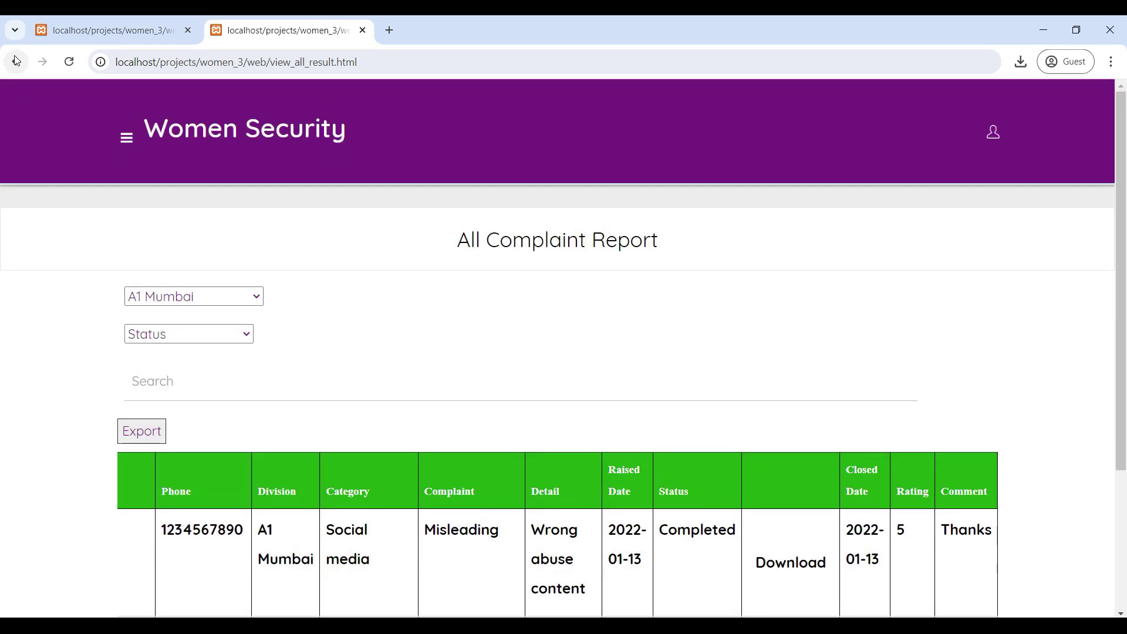
{"action": "left_click", "coordinate": [16, 61]}
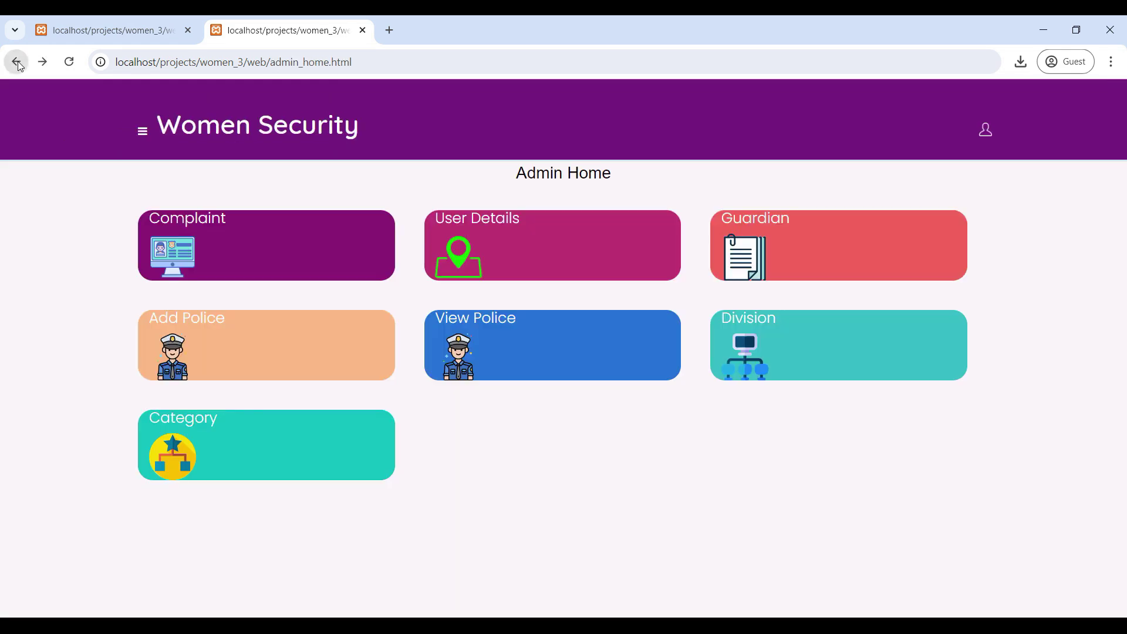
Step: From View User Details, show the first user's current location (11.1271225, 78.6568942) in Google Maps
{"action": "left_click", "coordinate": [498, 235]}
{"action": "scroll", "coordinate": [269, 449], "scroll_direction": "down", "scroll_amount": 1}
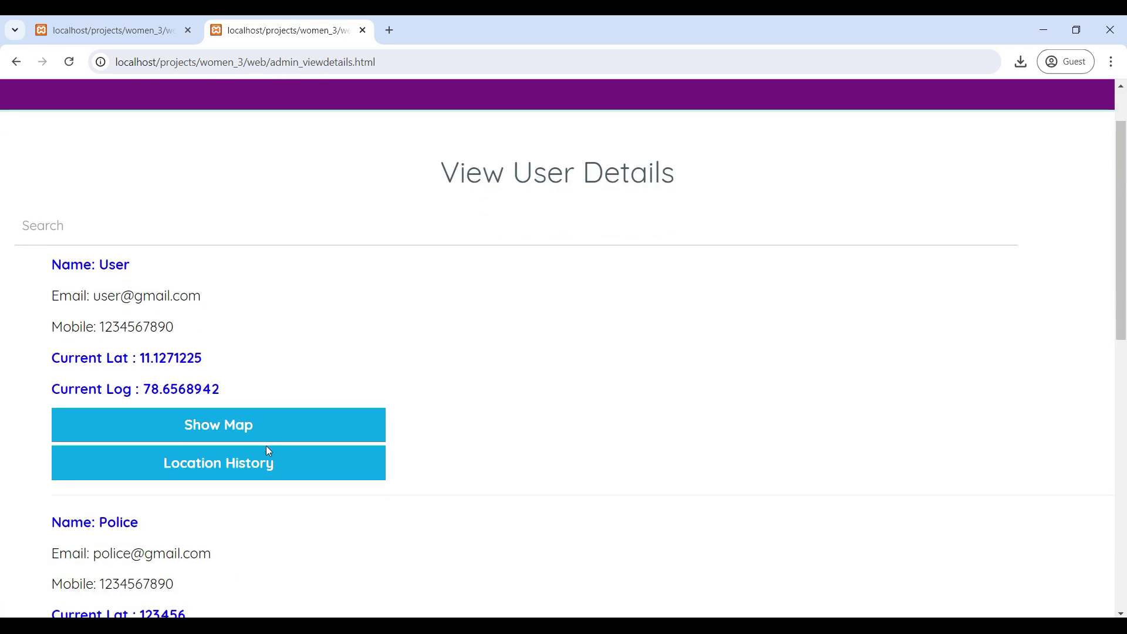
{"action": "scroll", "coordinate": [319, 350], "scroll_direction": "down", "scroll_amount": 6}
{"action": "scroll", "coordinate": [321, 353], "scroll_direction": "up", "scroll_amount": 7}
{"action": "scroll", "coordinate": [314, 368], "scroll_direction": "down", "scroll_amount": 1}
{"action": "left_click", "coordinate": [225, 433]}
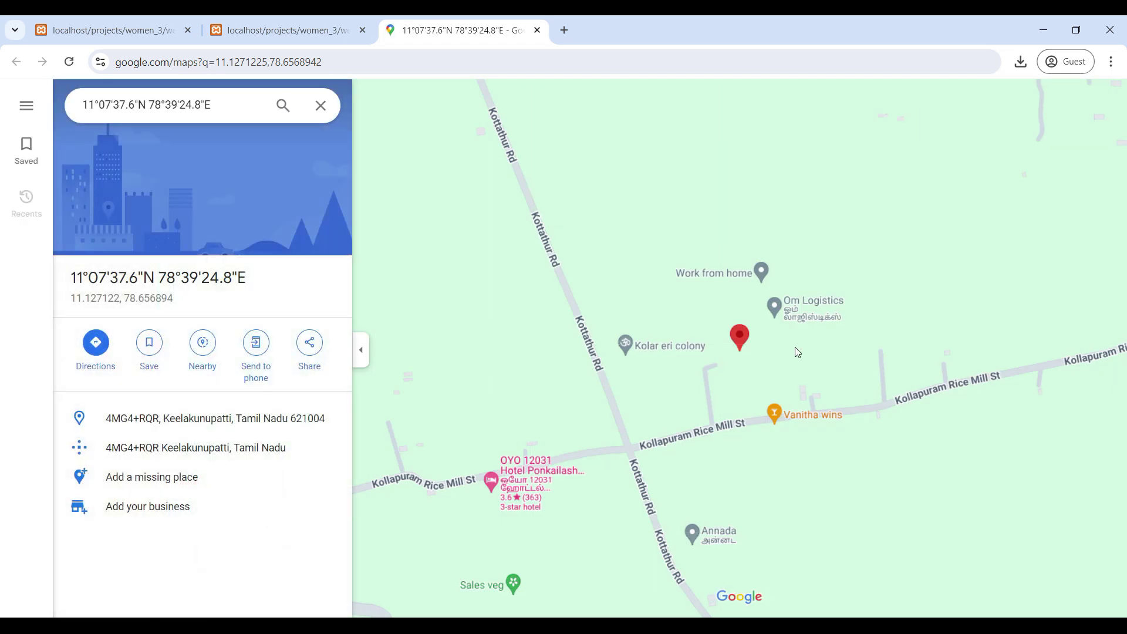
Step: Back on the user details tab, review the user's dated latitude/longitude location history
{"action": "left_click", "coordinate": [321, 40]}
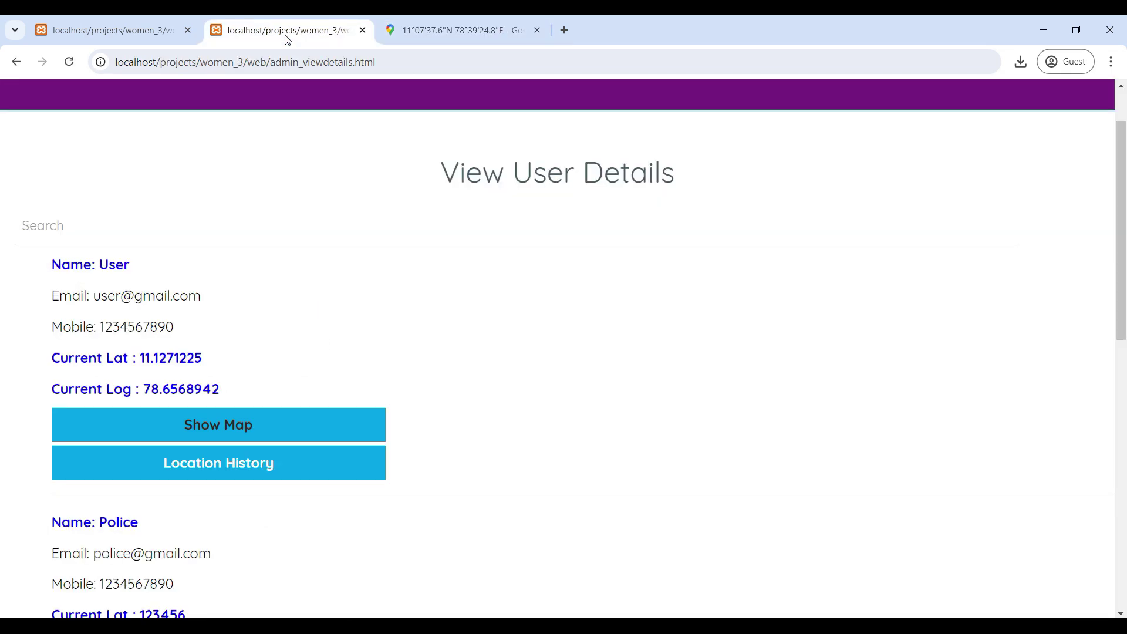
{"action": "left_click", "coordinate": [237, 471]}
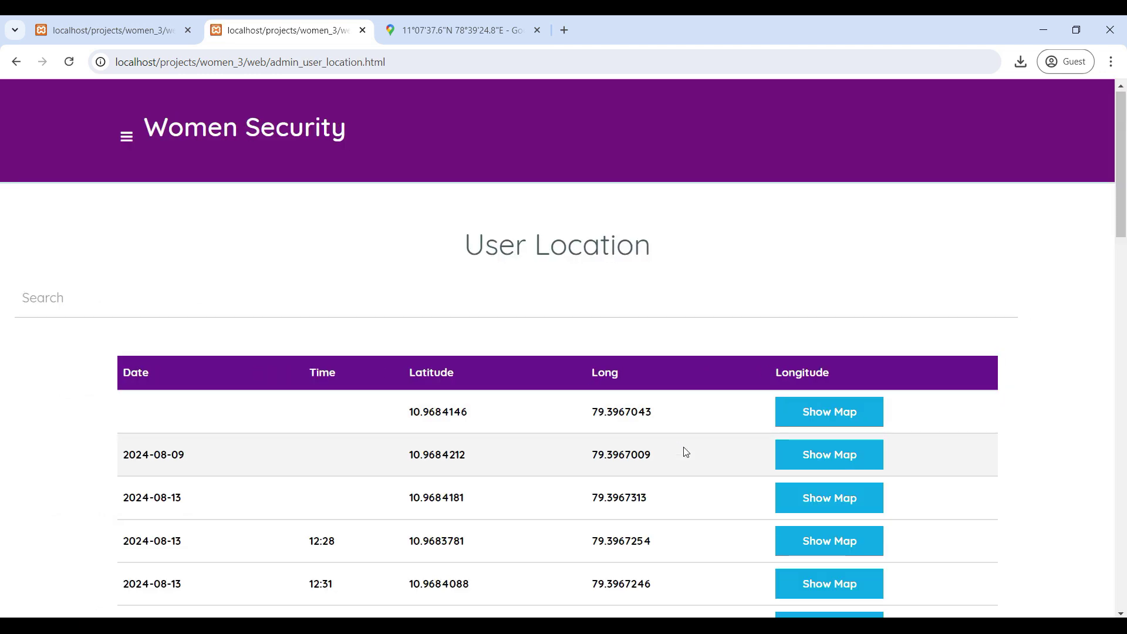
{"action": "scroll", "coordinate": [683, 453], "scroll_direction": "down", "scroll_amount": 3}
{"action": "scroll", "coordinate": [625, 447], "scroll_direction": "up", "scroll_amount": 3}
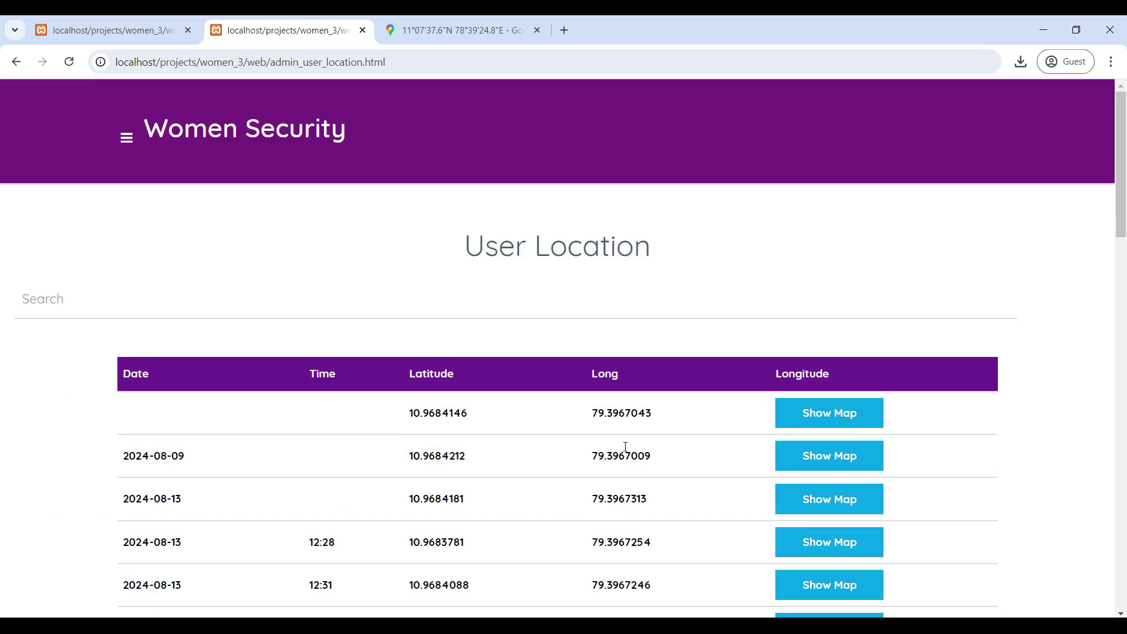
{"action": "scroll", "coordinate": [626, 452], "scroll_direction": "down", "scroll_amount": 3}
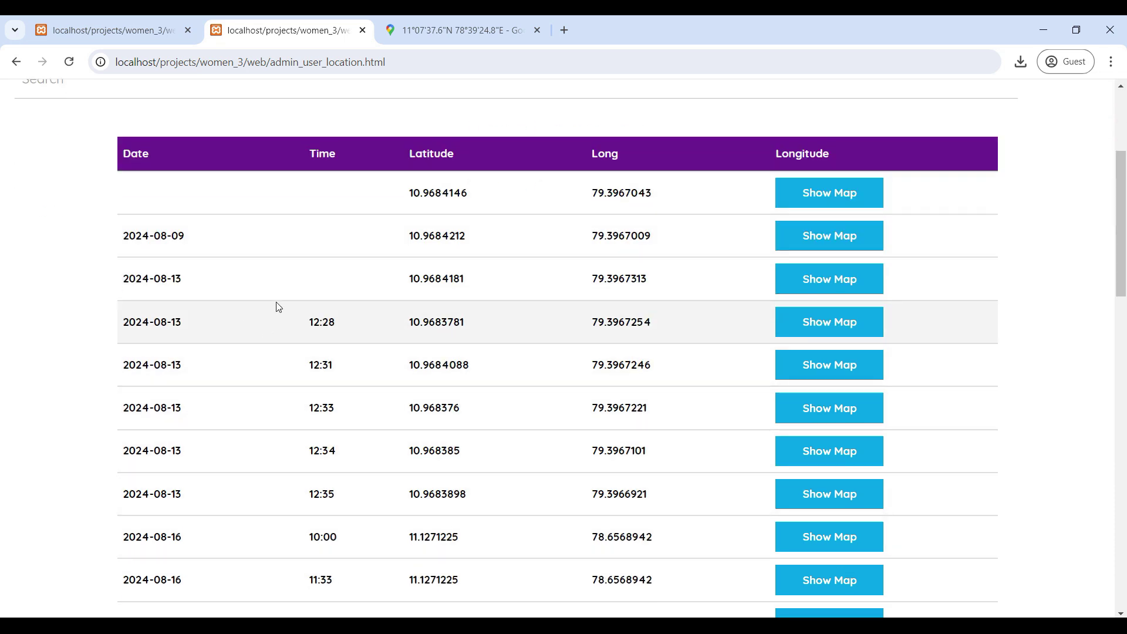
{"action": "scroll", "coordinate": [666, 543], "scroll_direction": "down", "scroll_amount": 4}
{"action": "scroll", "coordinate": [666, 543], "scroll_direction": "up", "scroll_amount": 4}
Step: Go back through View User Details to the Admin Home dashboard
{"action": "left_click", "coordinate": [16, 63]}
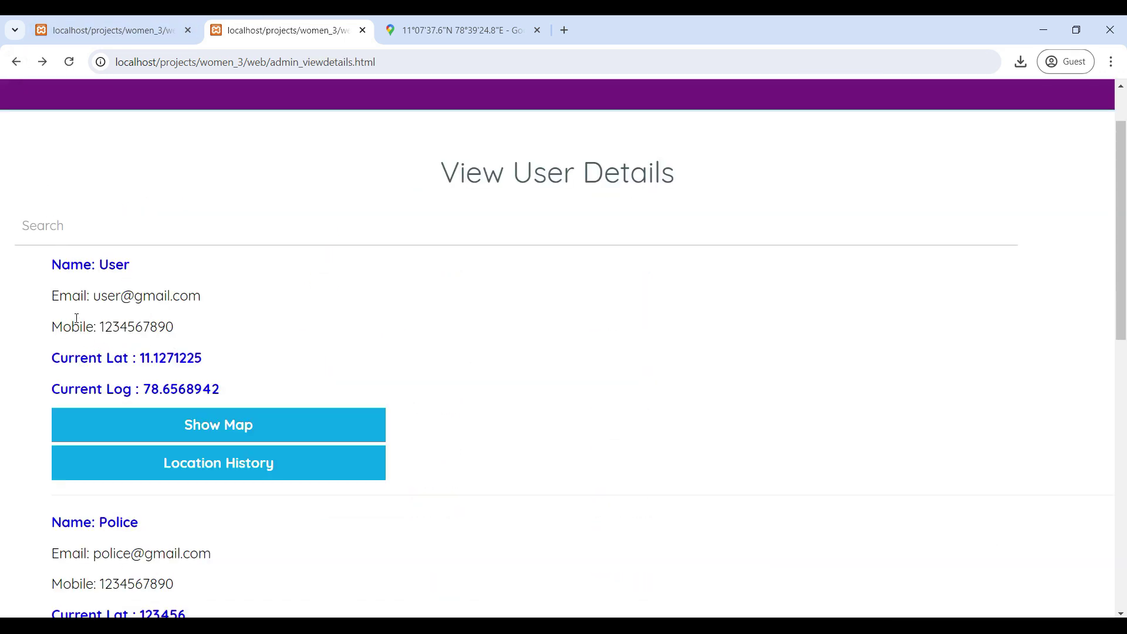
{"action": "scroll", "coordinate": [269, 350], "scroll_direction": "up", "scroll_amount": 1}
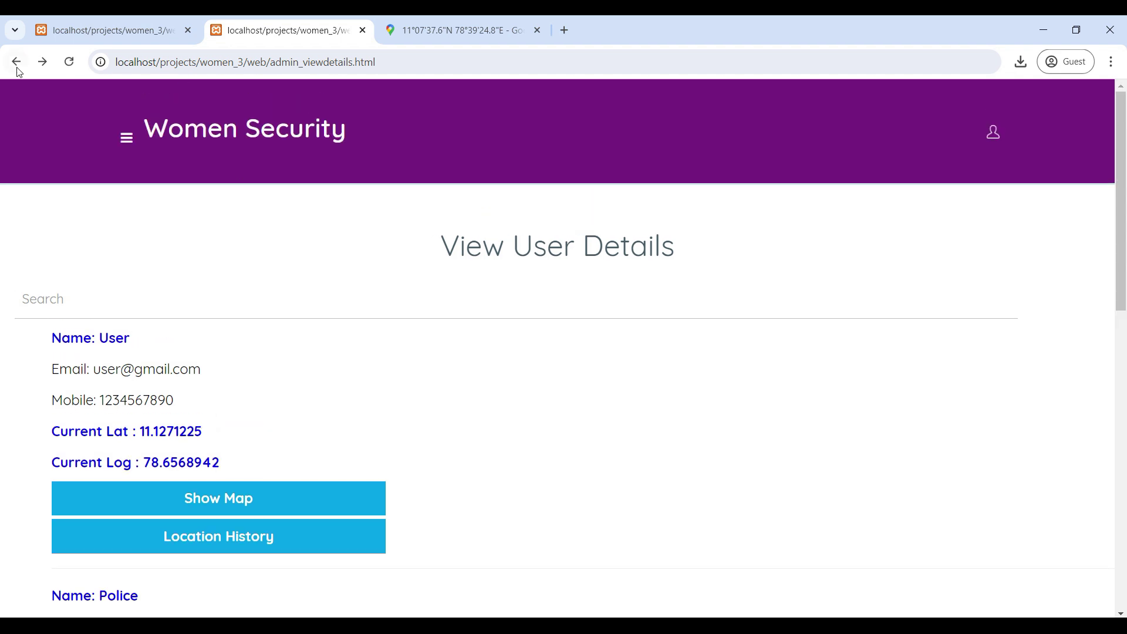
{"action": "left_click", "coordinate": [16, 63]}
Step: Dismiss the location alert and log out of the admin account, confirming the prompt
{"action": "left_click", "coordinate": [689, 154]}
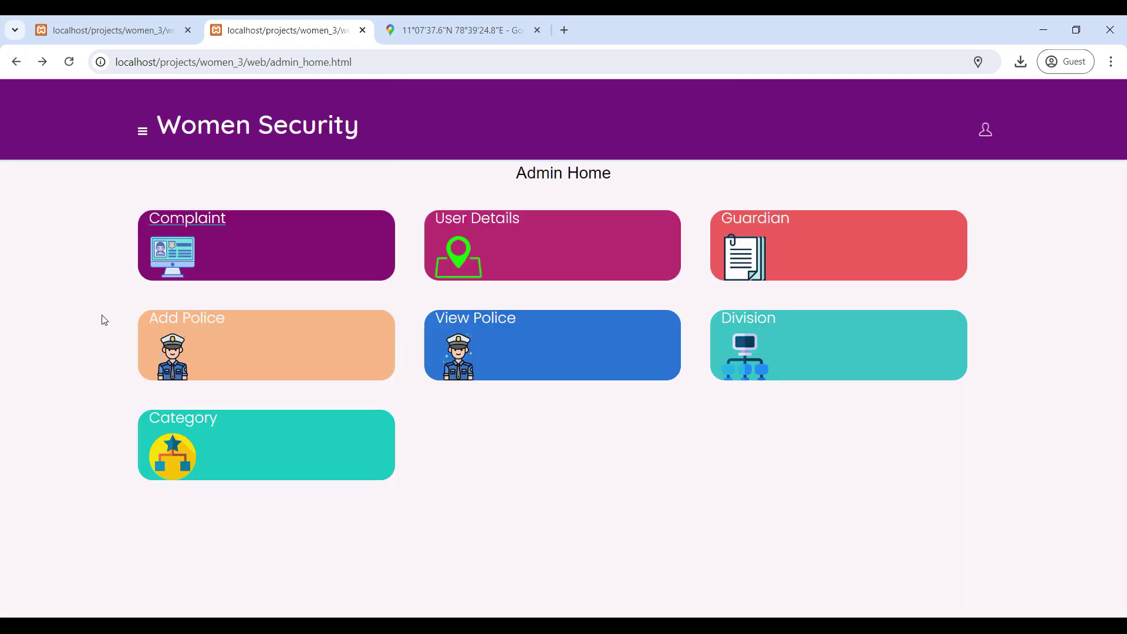
{"action": "left_click", "coordinate": [142, 133]}
{"action": "left_click", "coordinate": [73, 263]}
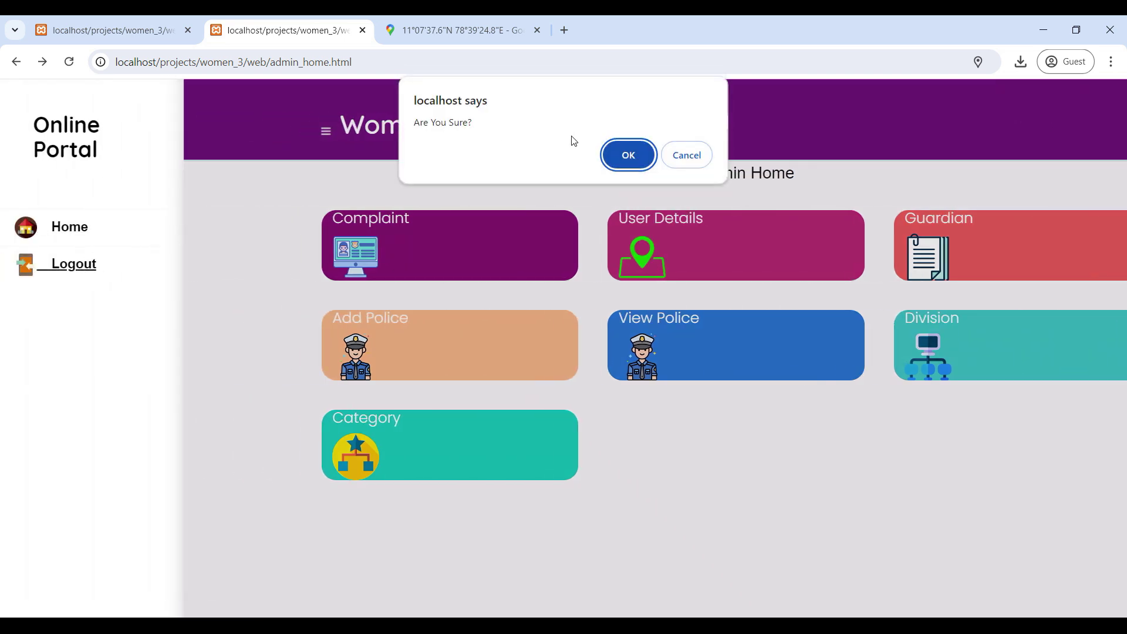
{"action": "left_click", "coordinate": [627, 155]}
{"action": "scroll", "coordinate": [584, 499], "scroll_direction": "down", "scroll_amount": 2}
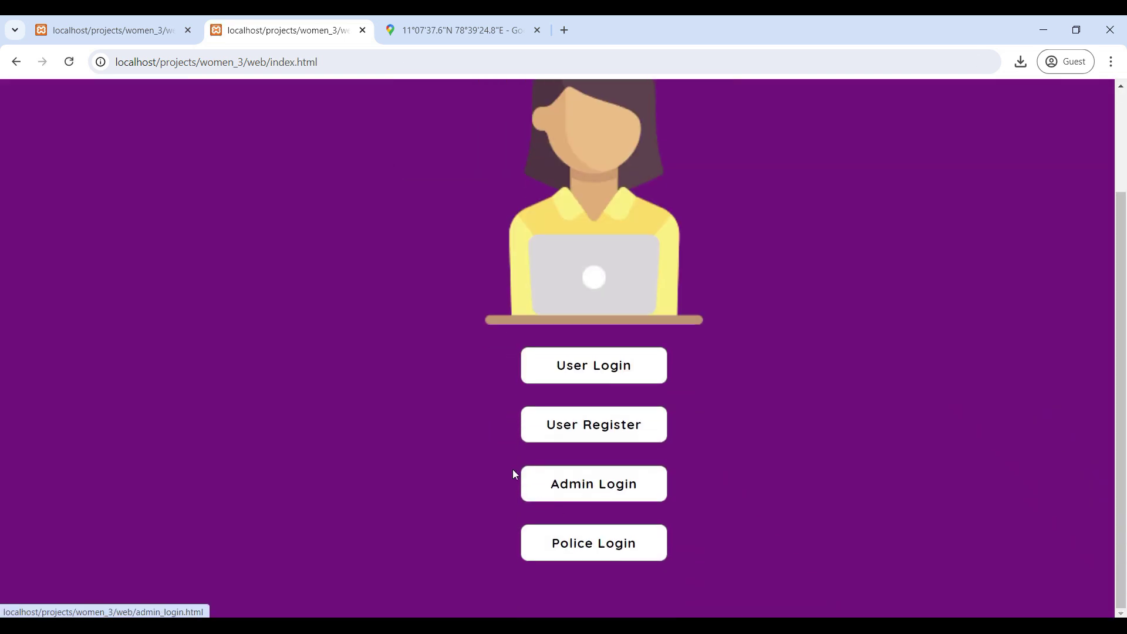
Step: Open the user registration form and enter the new user's name and e-mail address
{"action": "left_click", "coordinate": [590, 427]}
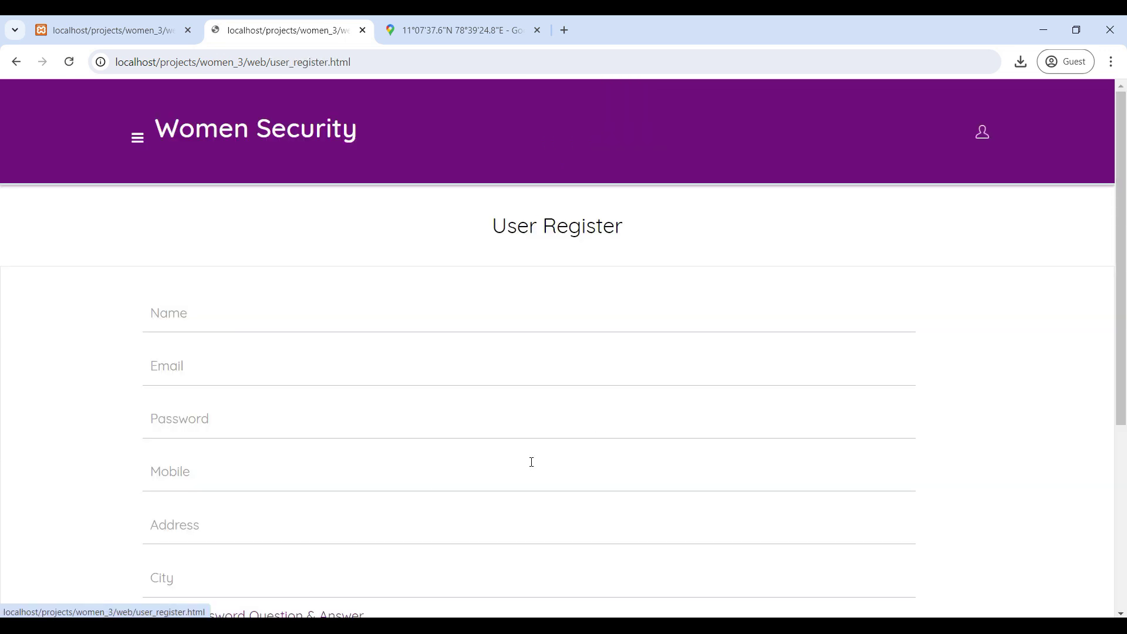
{"action": "scroll", "coordinate": [400, 345], "scroll_direction": "down", "scroll_amount": 5}
{"action": "scroll", "coordinate": [401, 344], "scroll_direction": "up", "scroll_amount": 5}
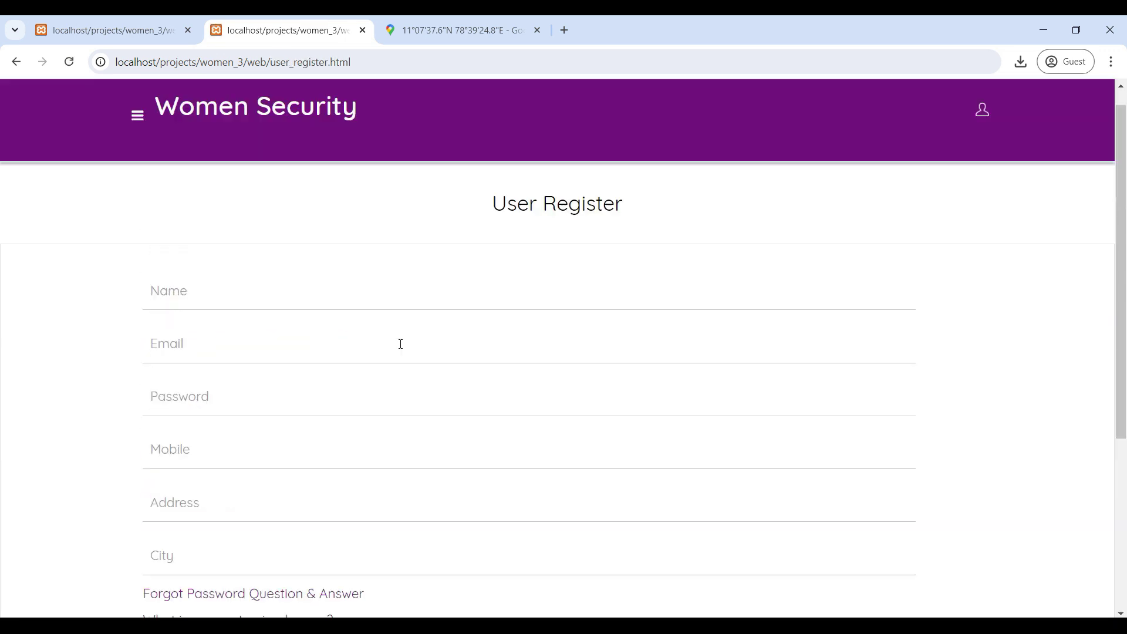
{"action": "scroll", "coordinate": [401, 344], "scroll_direction": "up", "scroll_amount": 1}
{"action": "left_click", "coordinate": [215, 322]}
{"action": "type", "text": "user2"}
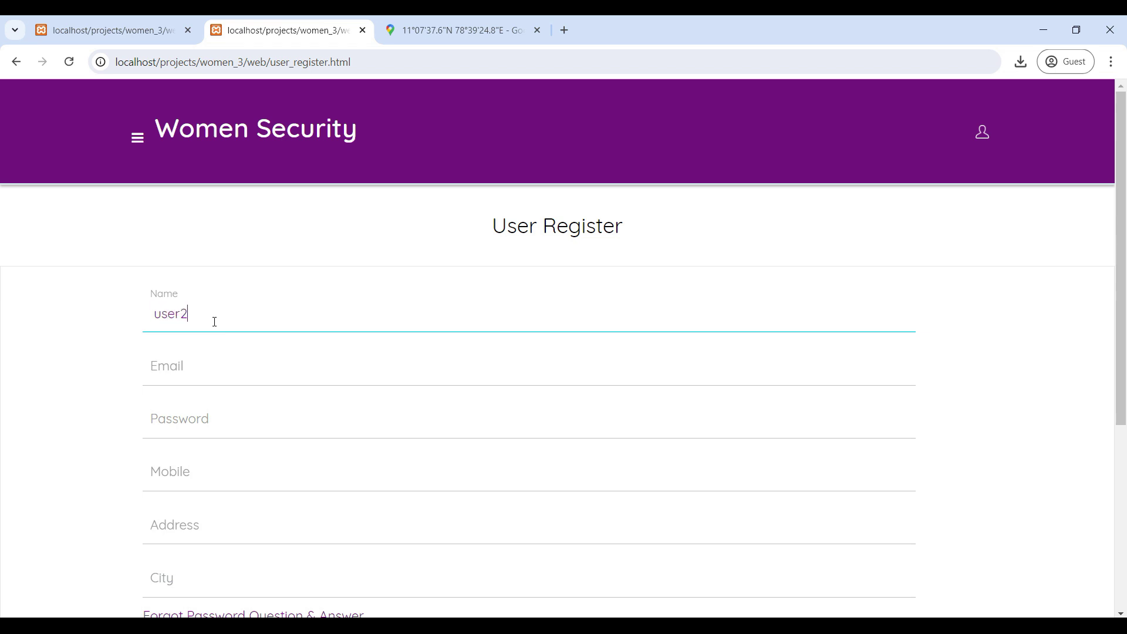
{"action": "key", "text": "Tab"}
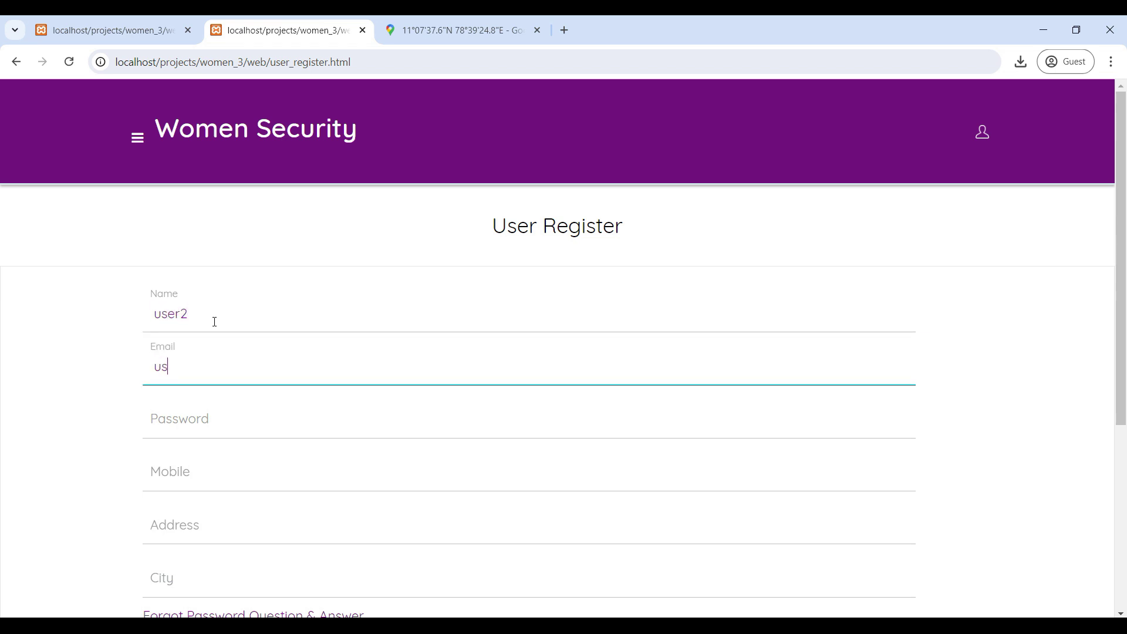
{"action": "key", "text": "Tab"}
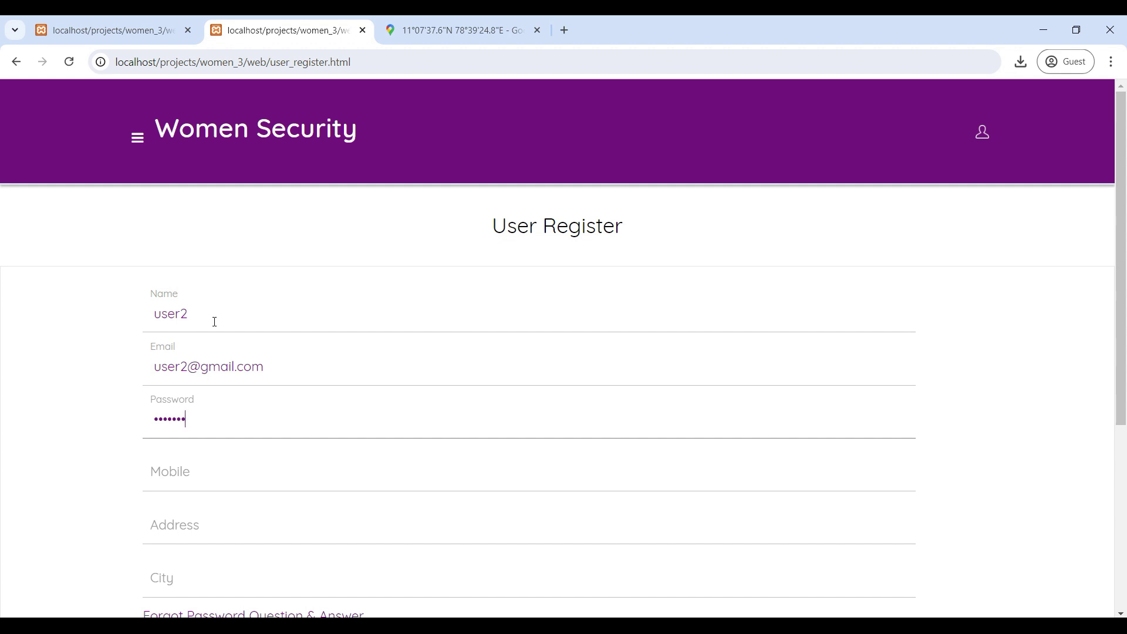
Step: Fill in the user's mobile number, street address and city
{"action": "scroll", "coordinate": [215, 322], "scroll_direction": "down", "scroll_amount": 1}
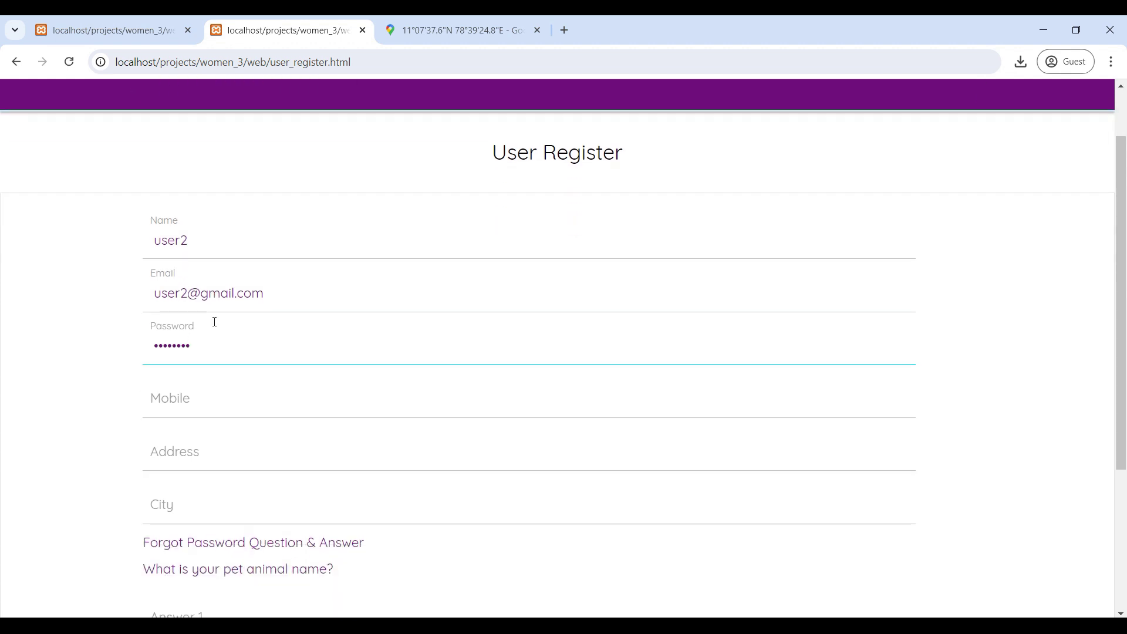
{"action": "left_click", "coordinate": [204, 396]}
{"action": "type", "text": "1234567899"}
{"action": "key", "text": "Tab"}
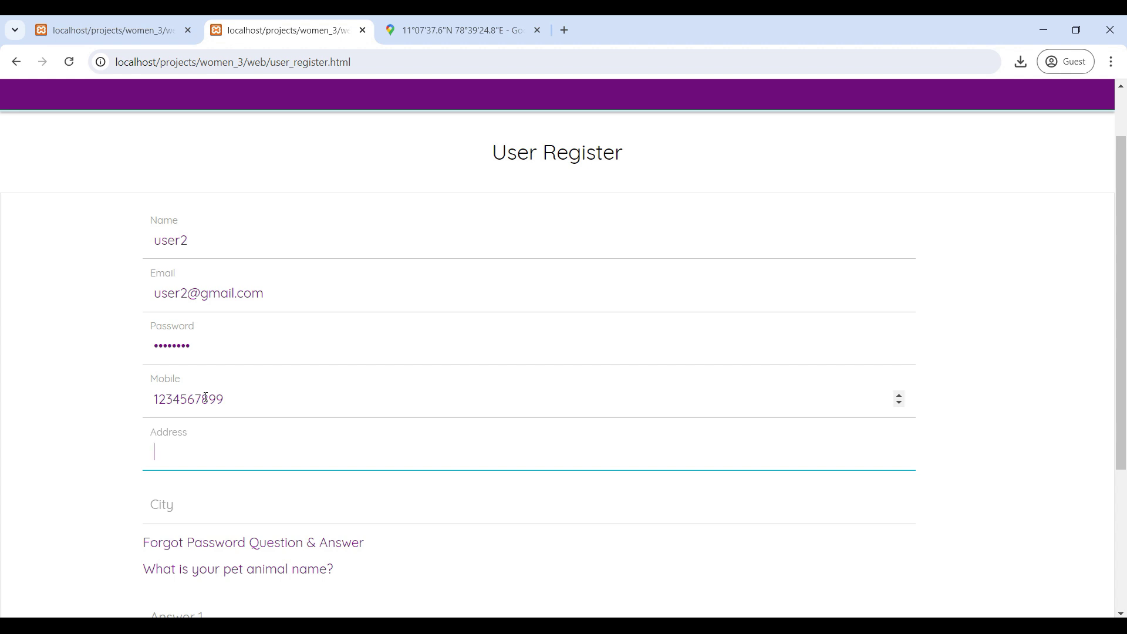
{"action": "type", "text": "1st street"}
{"action": "key", "text": "Tab"}
{"action": "type", "text": "bang"}
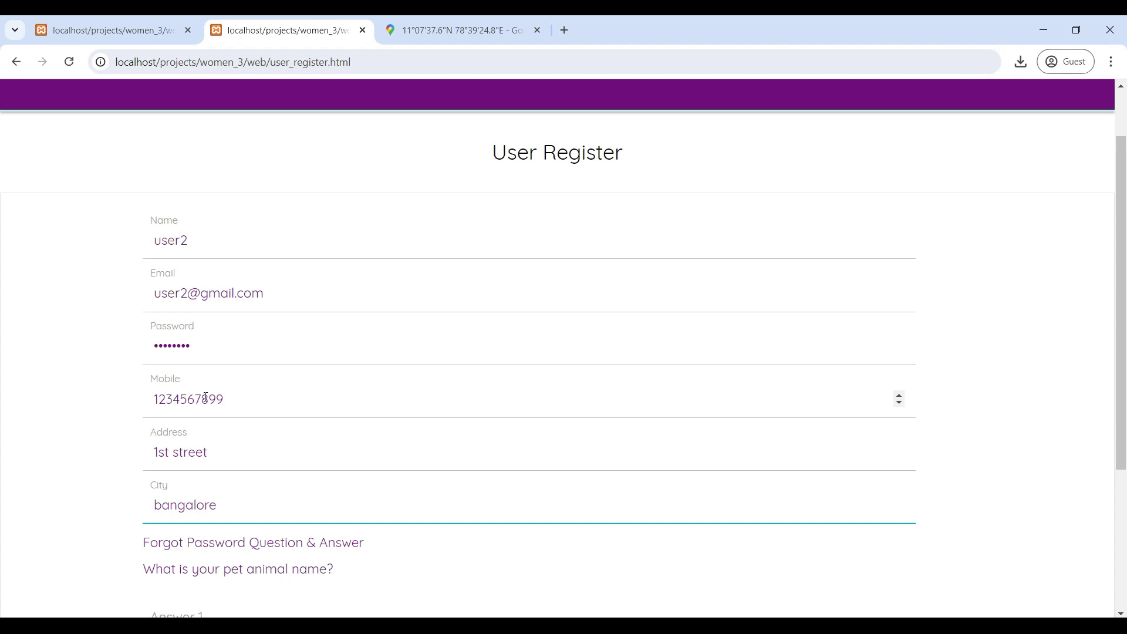
Step: Enter both security answers, register the account and acknowledge the success alert
{"action": "scroll", "coordinate": [234, 390], "scroll_direction": "down", "scroll_amount": 4}
{"action": "left_click", "coordinate": [241, 388]}
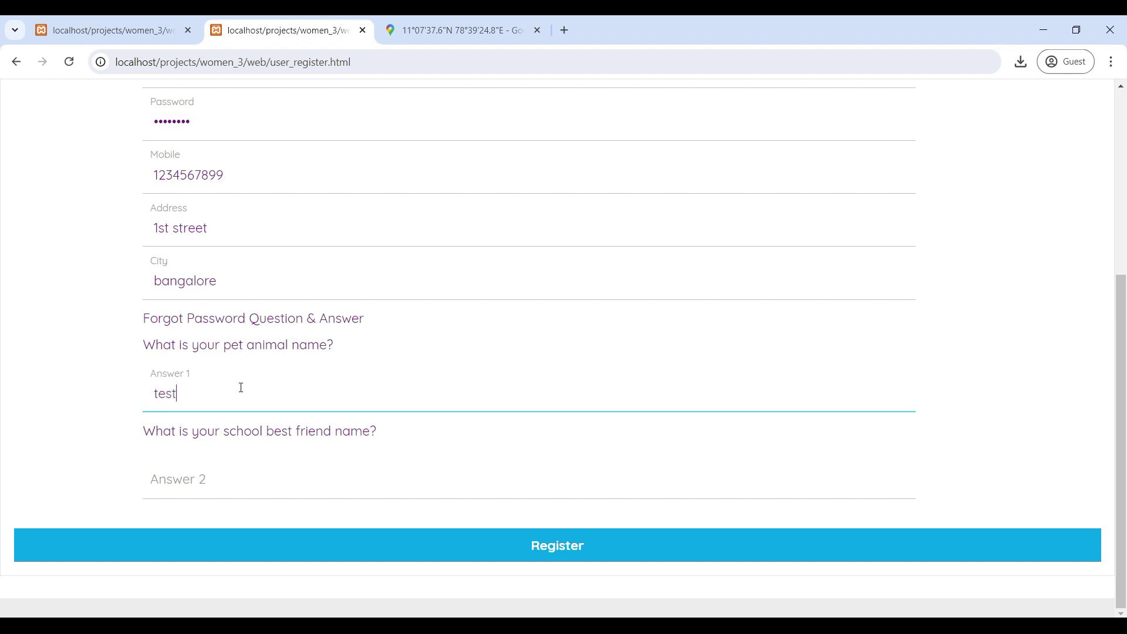
{"action": "key", "text": "Tab"}
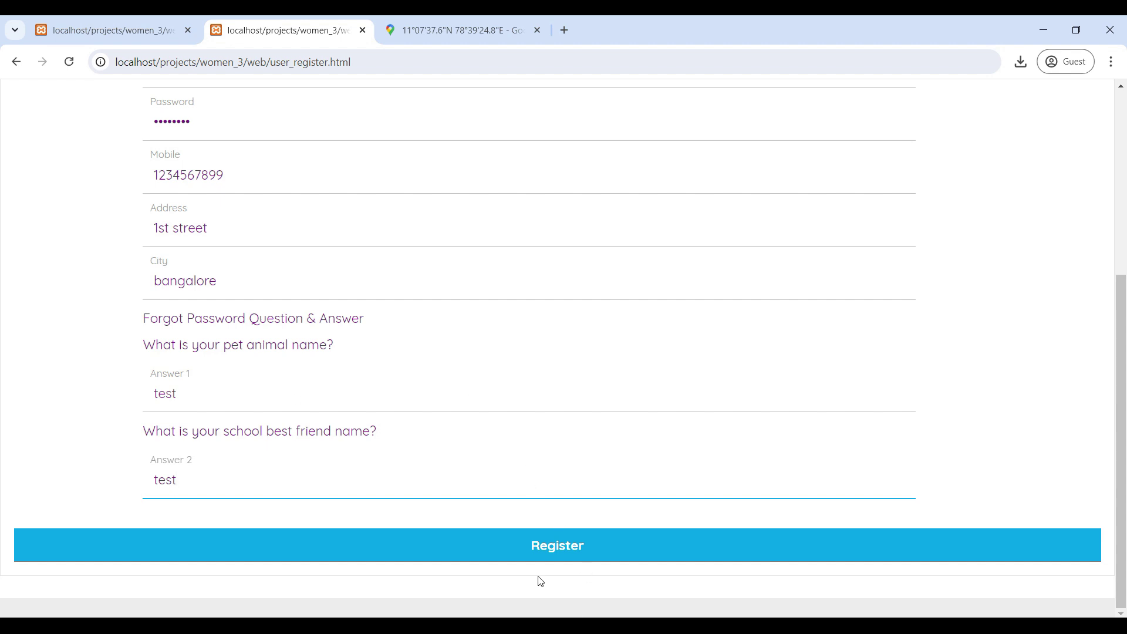
{"action": "left_click", "coordinate": [558, 548]}
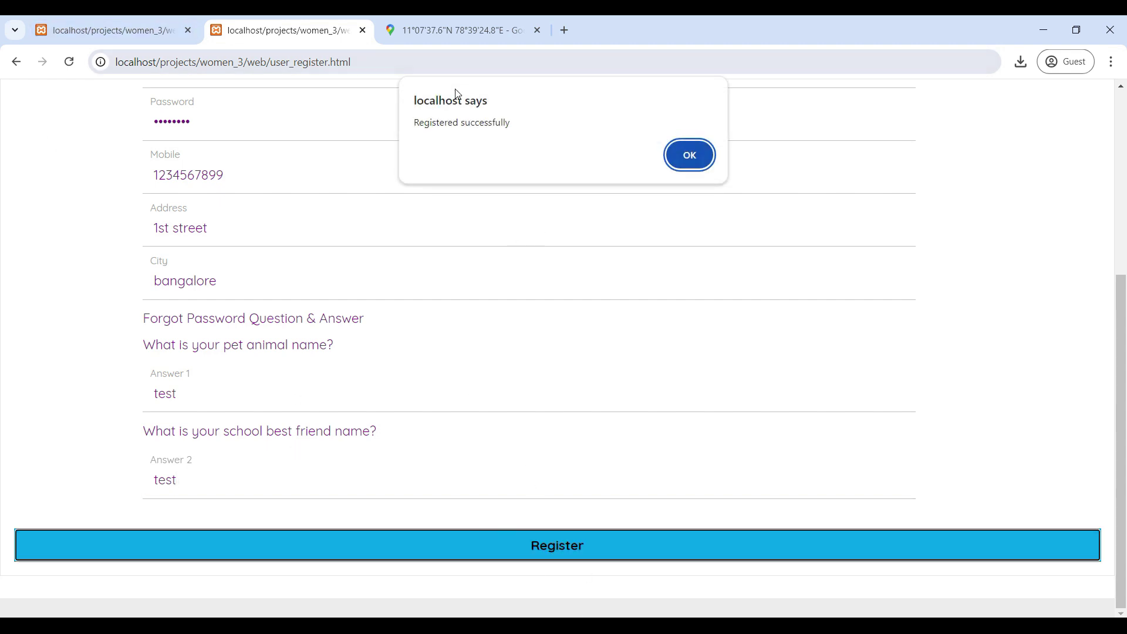
{"action": "left_click", "coordinate": [690, 155]}
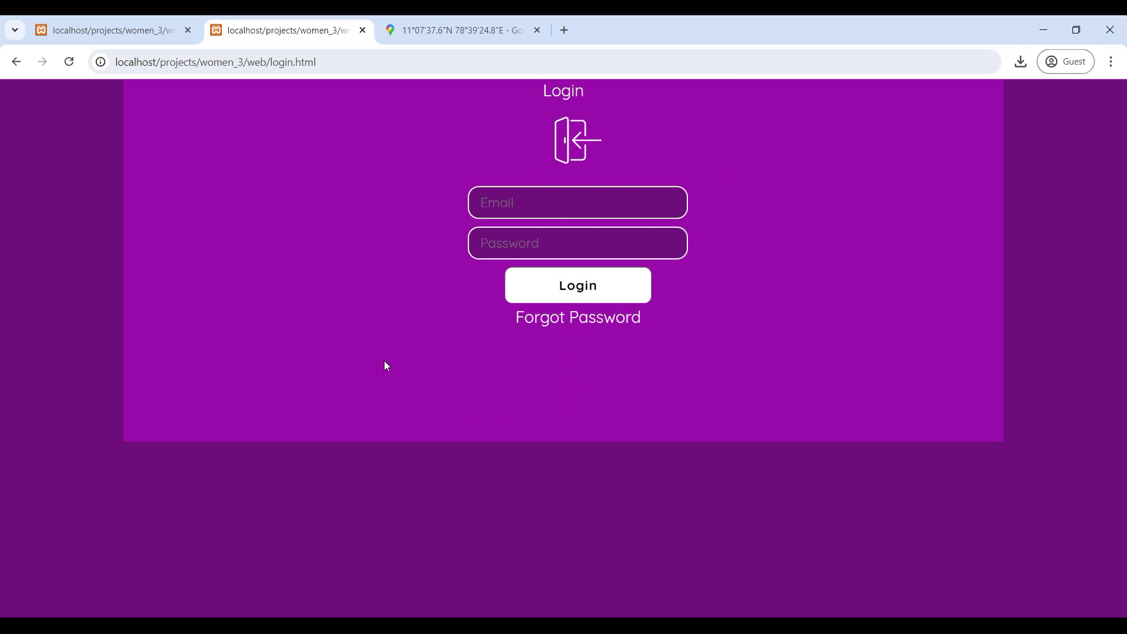
Step: Log in with the new user's e-mail and password and acknowledge the success alert
{"action": "left_click", "coordinate": [501, 213]}
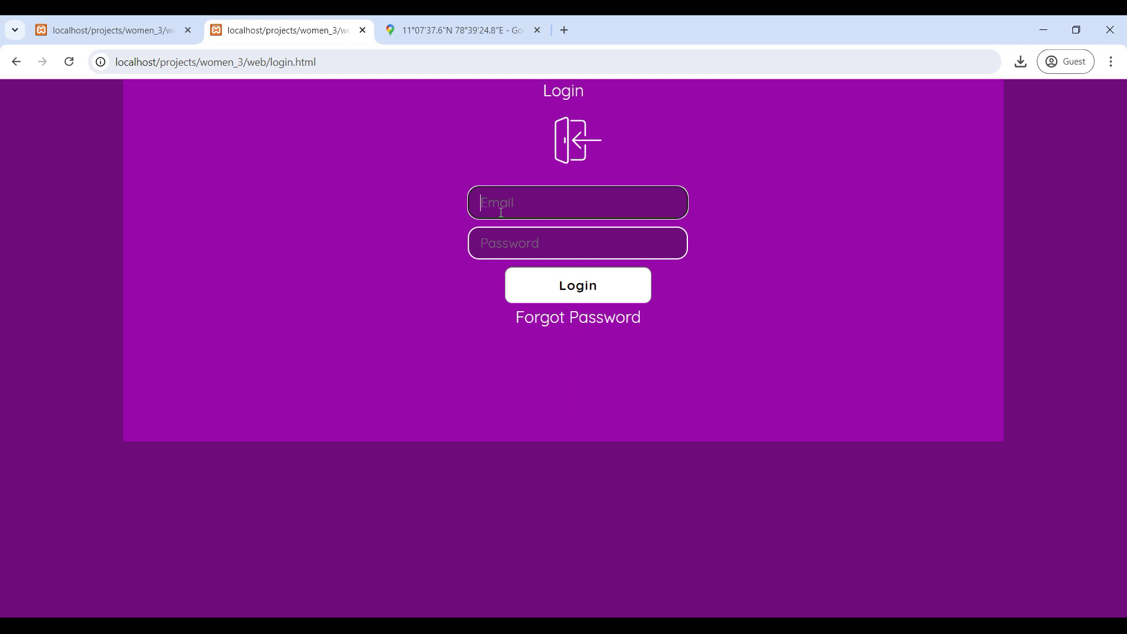
{"action": "key", "text": "Tab"}
{"action": "type", "text": "1"}
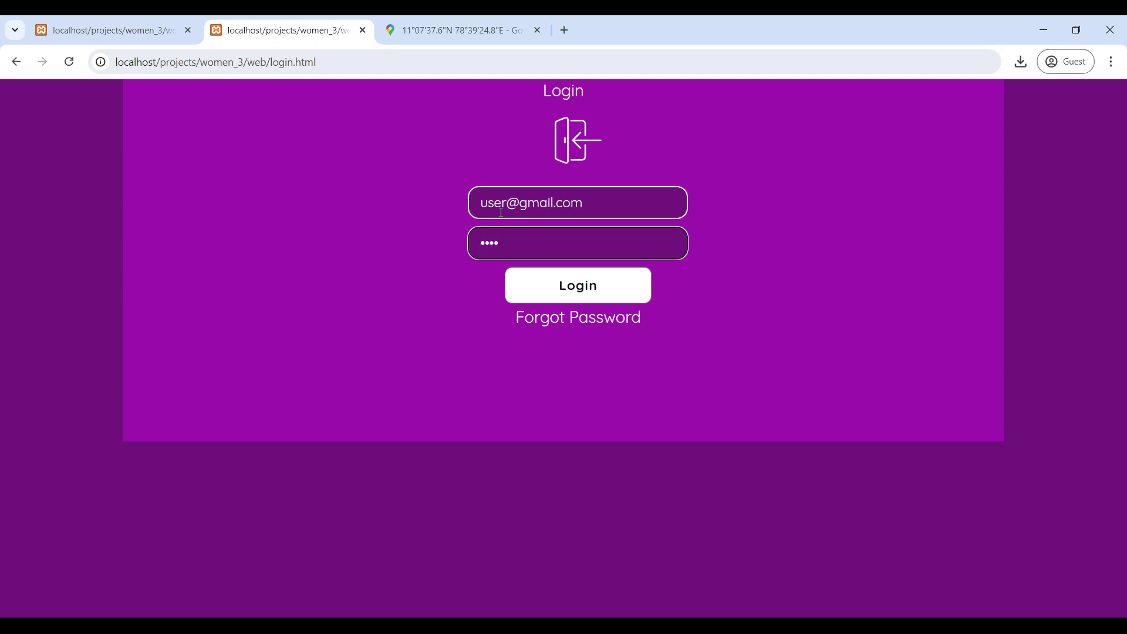
{"action": "type", "text": "234"}
{"action": "left_click", "coordinate": [604, 286]}
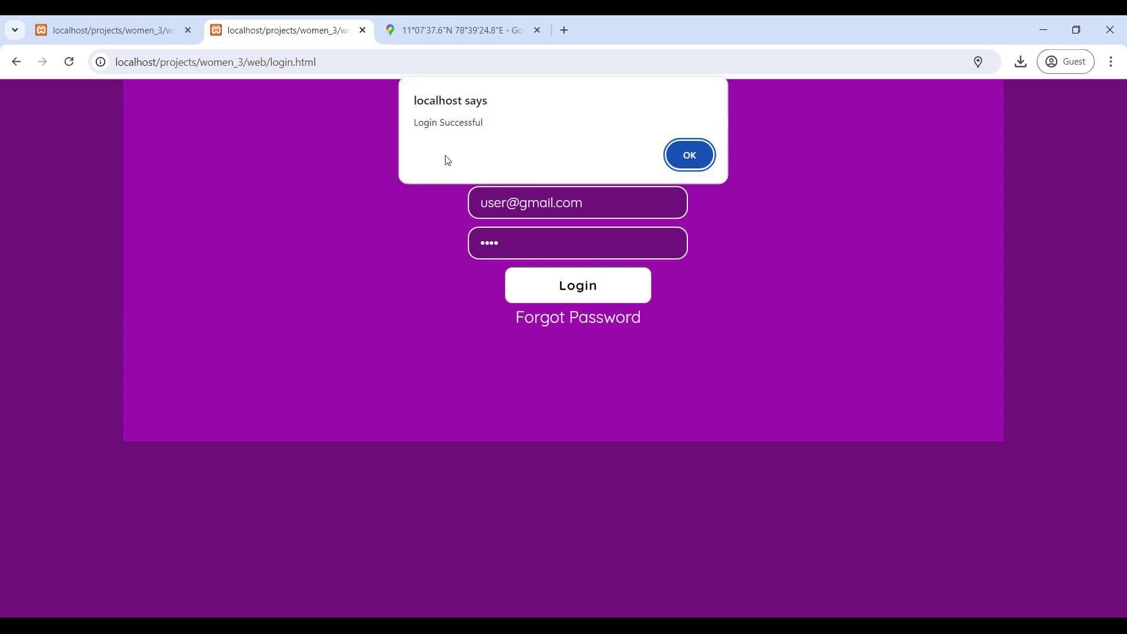
{"action": "left_click", "coordinate": [681, 157]}
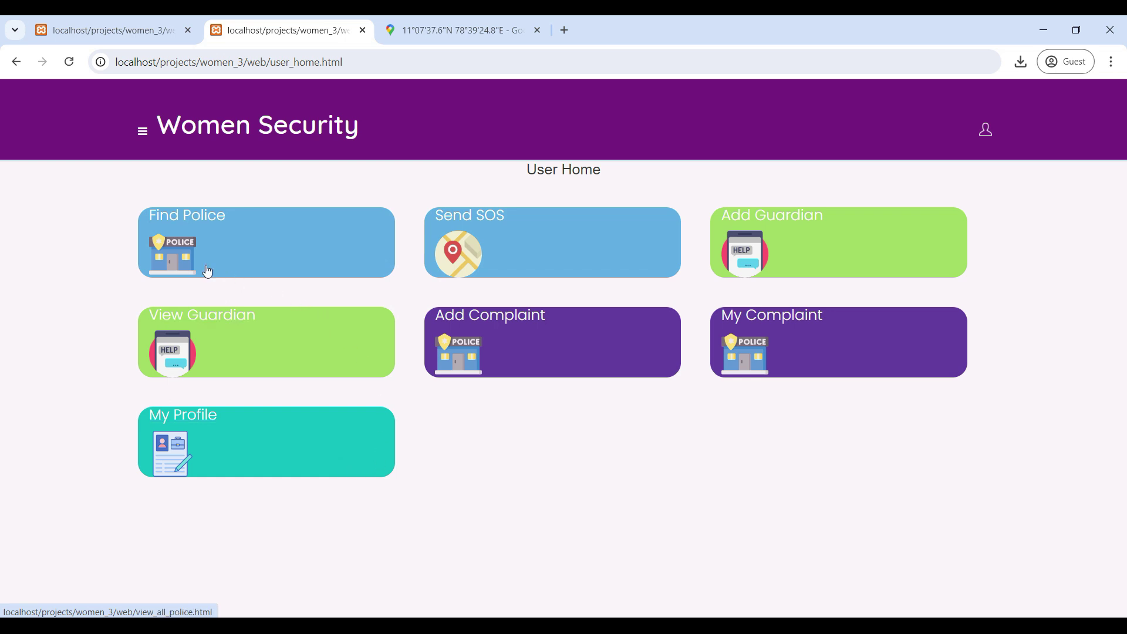
Step: Open Find Police, filter to Crime officers in A1 Mumbai, then return to User Home
{"action": "left_click", "coordinate": [228, 217]}
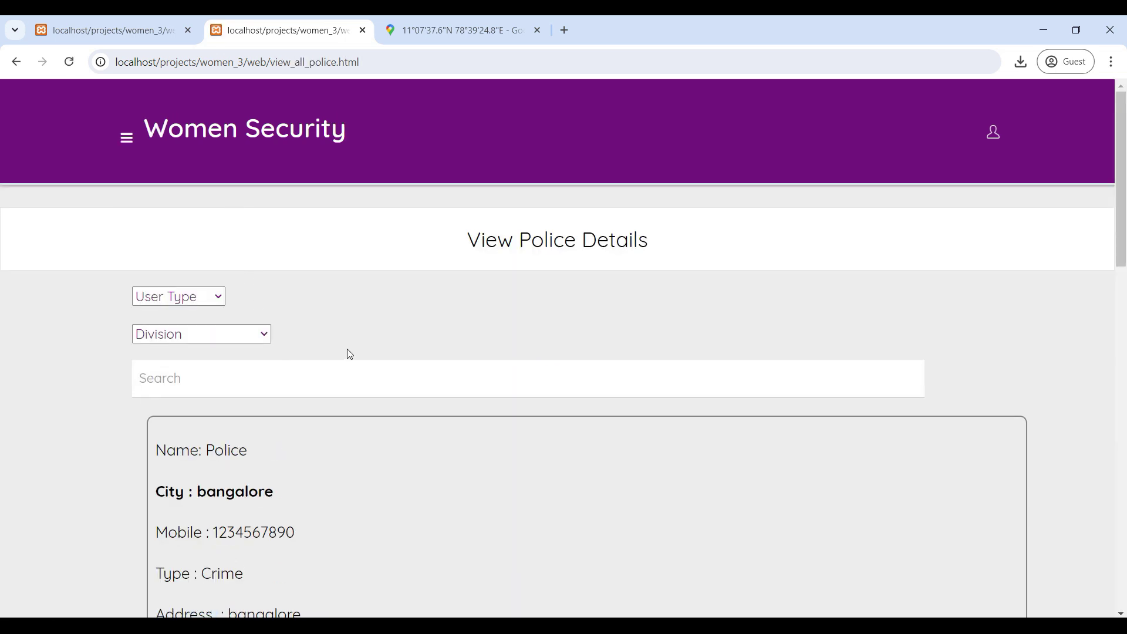
{"action": "scroll", "coordinate": [350, 354], "scroll_direction": "down", "scroll_amount": 15}
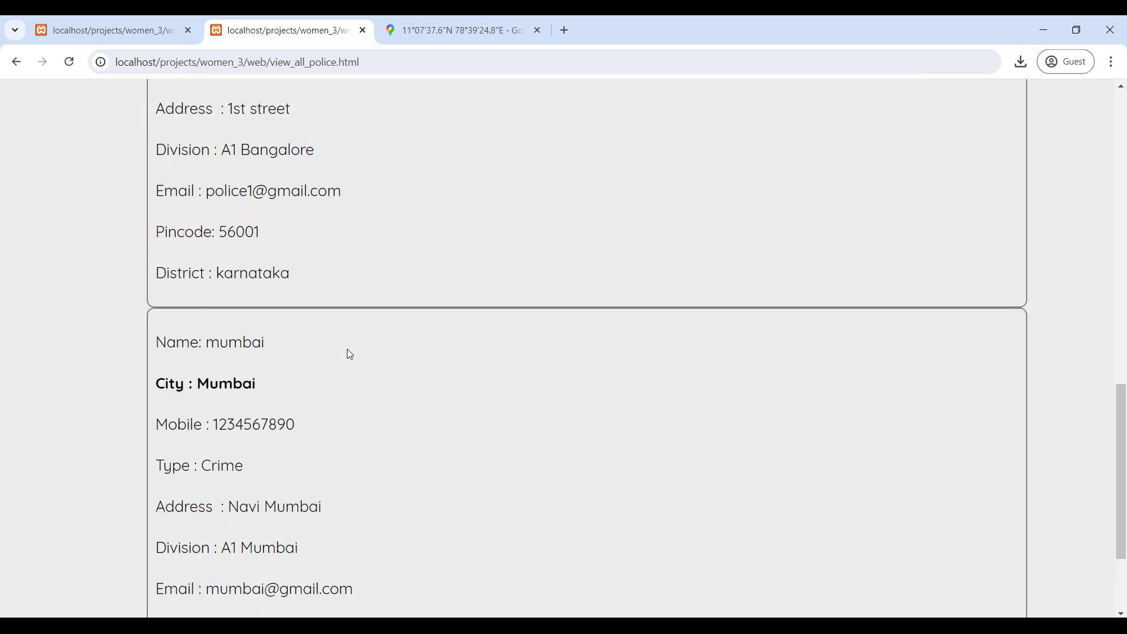
{"action": "scroll", "coordinate": [350, 354], "scroll_direction": "up", "scroll_amount": 15}
{"action": "left_click", "coordinate": [197, 151]}
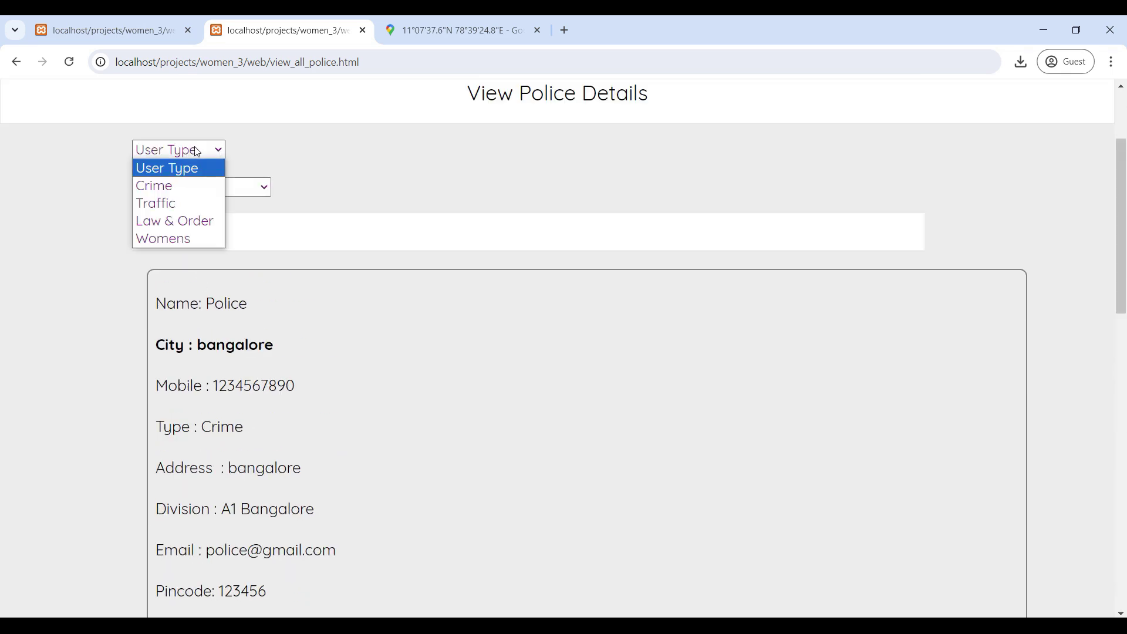
{"action": "left_click", "coordinate": [175, 183]}
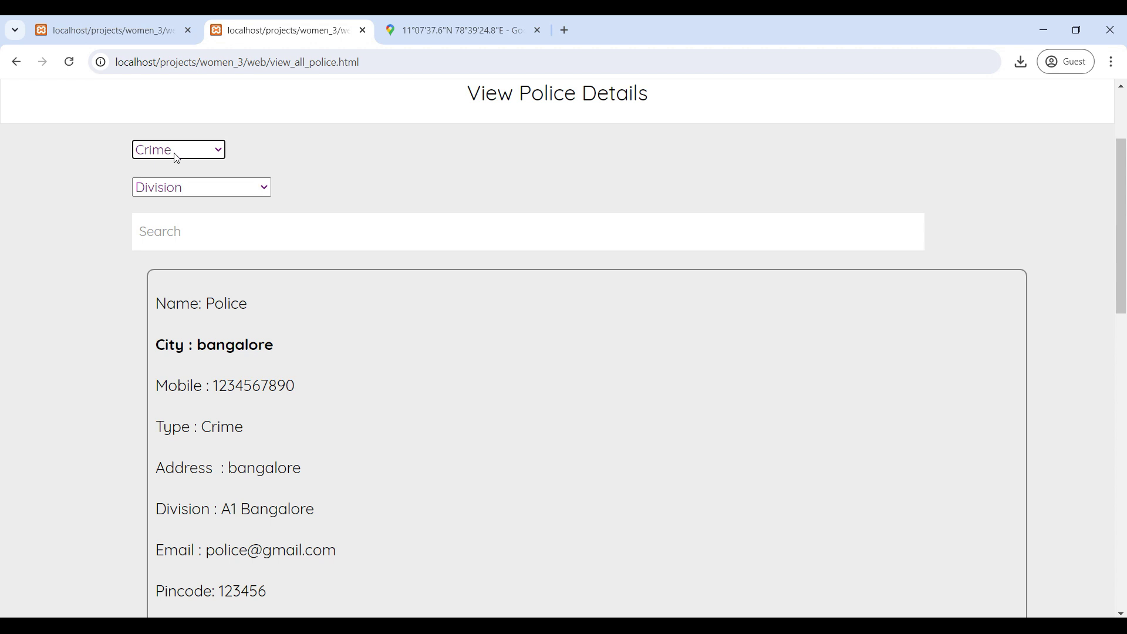
{"action": "left_click", "coordinate": [205, 186]}
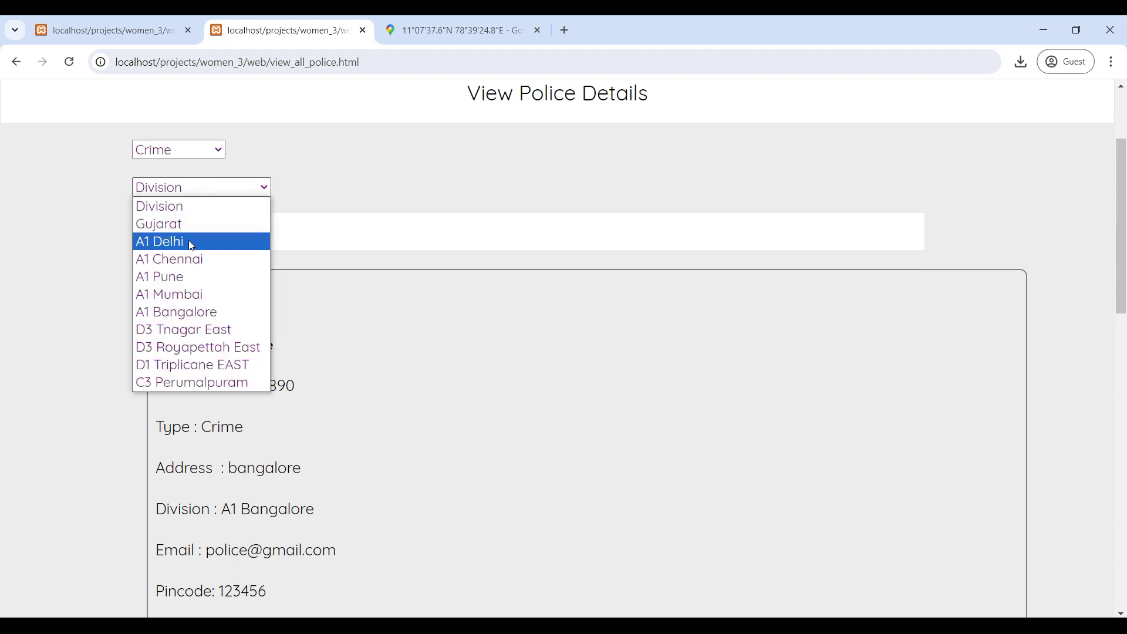
{"action": "left_click", "coordinate": [207, 294]}
{"action": "scroll", "coordinate": [333, 293], "scroll_direction": "down", "scroll_amount": 1}
{"action": "scroll", "coordinate": [333, 294], "scroll_direction": "down", "scroll_amount": 1}
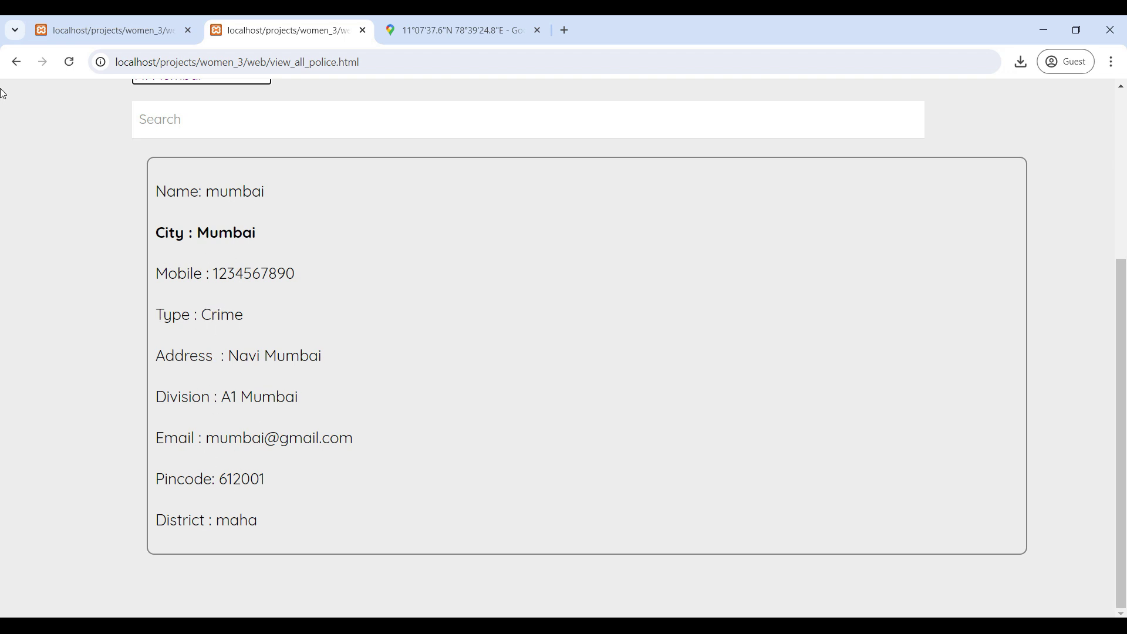
{"action": "left_click", "coordinate": [16, 61]}
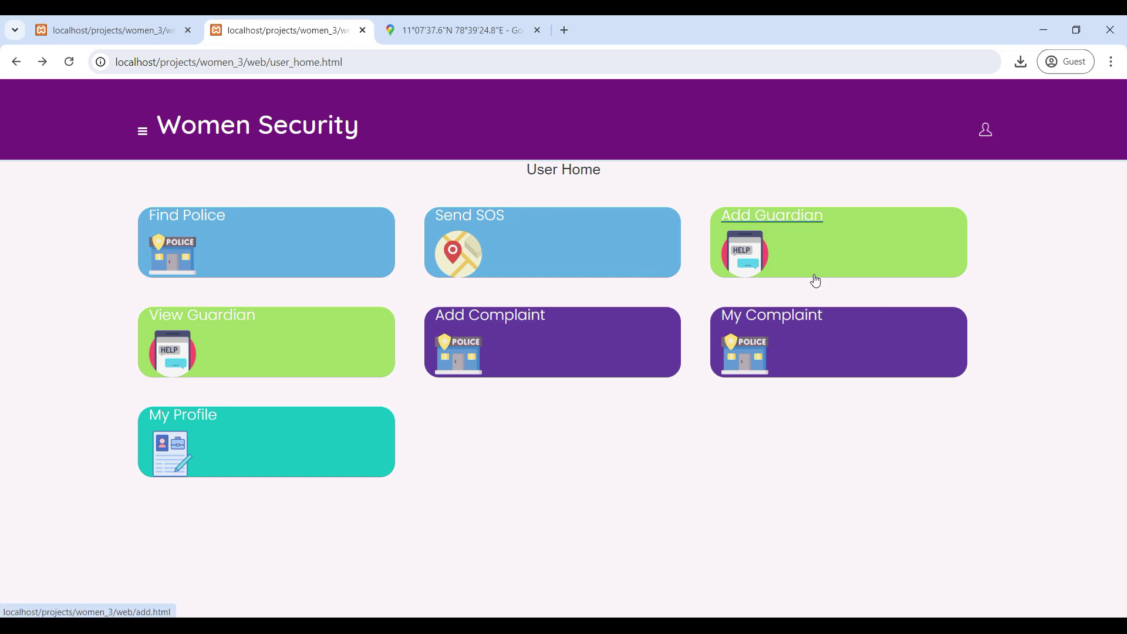
{"action": "left_click", "coordinate": [781, 231]}
{"action": "left_click", "coordinate": [241, 317]}
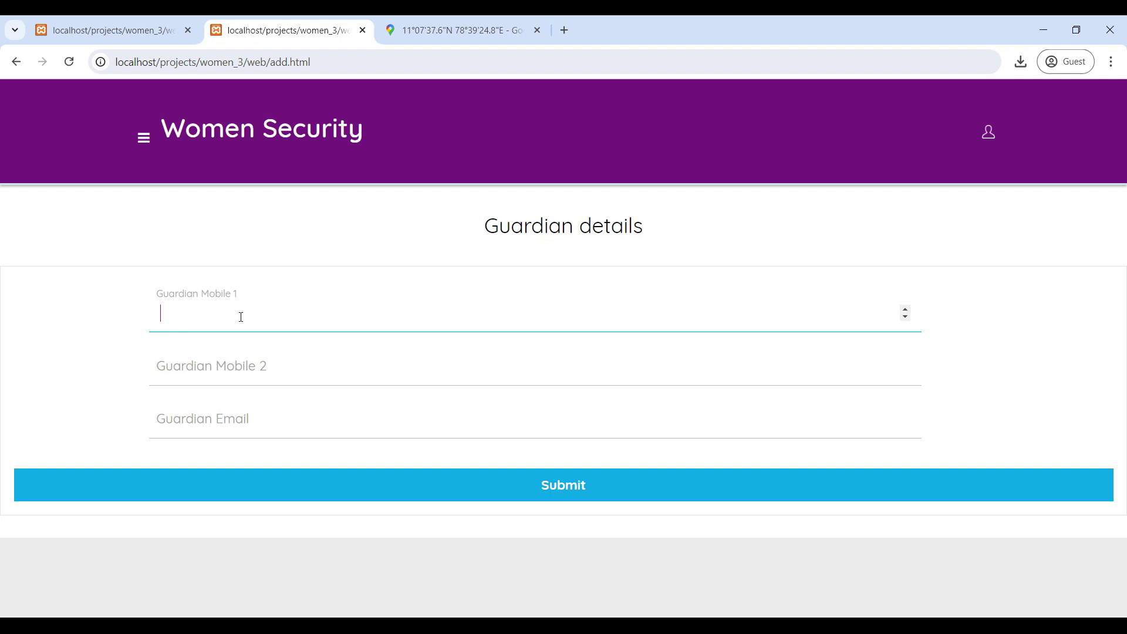
{"action": "left_click", "coordinate": [228, 374]}
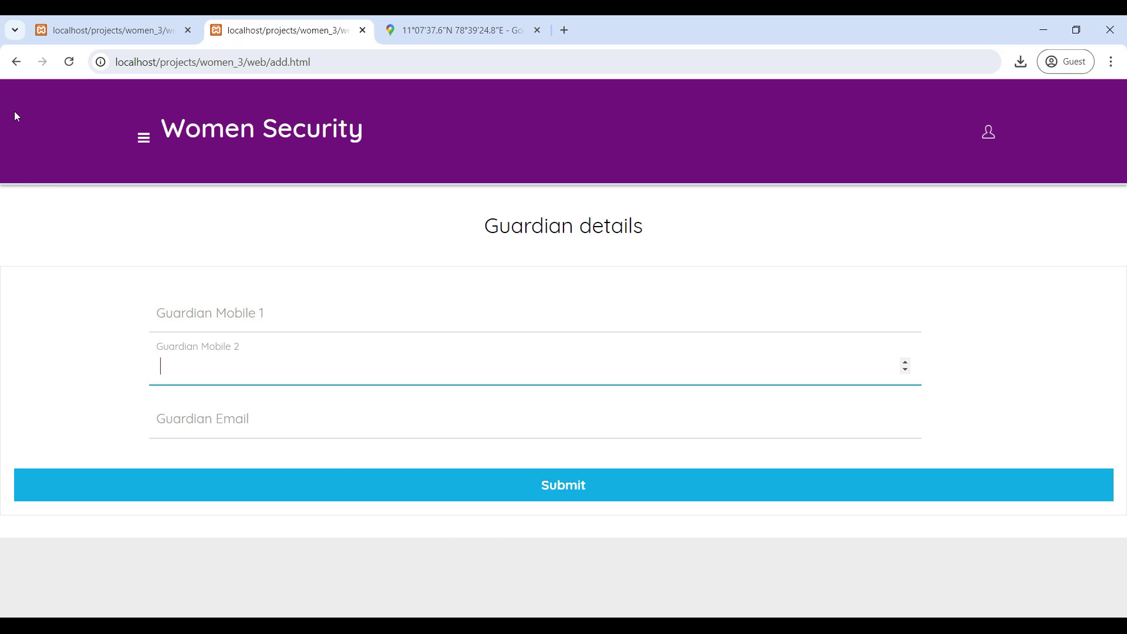
{"action": "left_click", "coordinate": [16, 61]}
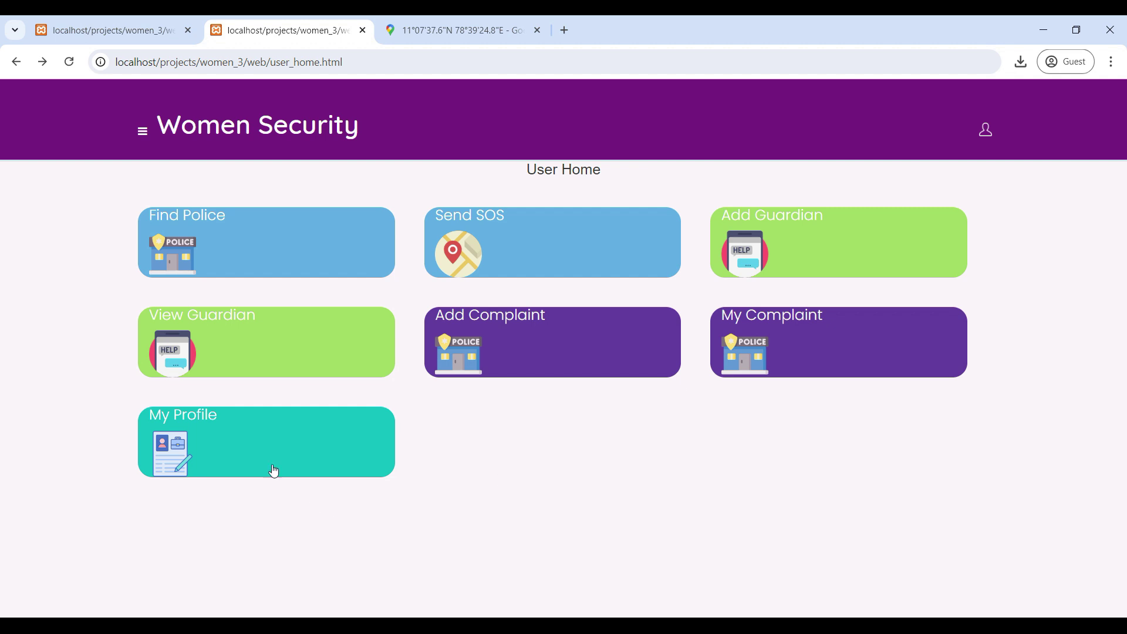
Step: Upload images.png from Downloads as the guardian's photo and dismiss the success message
{"action": "left_click", "coordinate": [222, 331]}
{"action": "scroll", "coordinate": [248, 418], "scroll_direction": "down", "scroll_amount": 1}
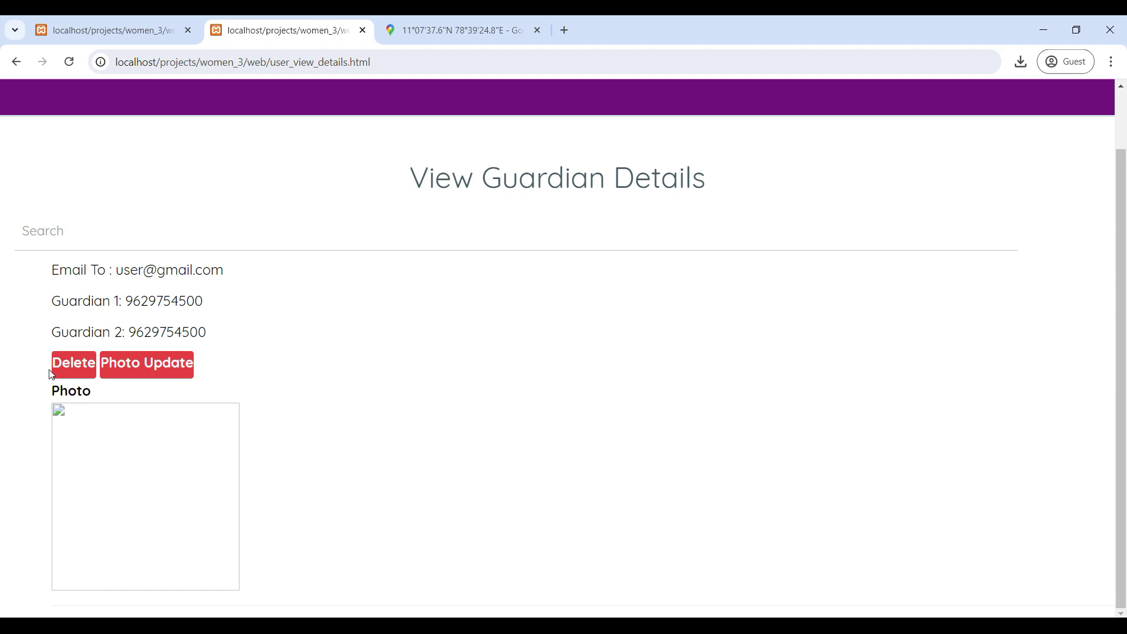
{"action": "left_click", "coordinate": [146, 364]}
{"action": "left_click", "coordinate": [363, 338]}
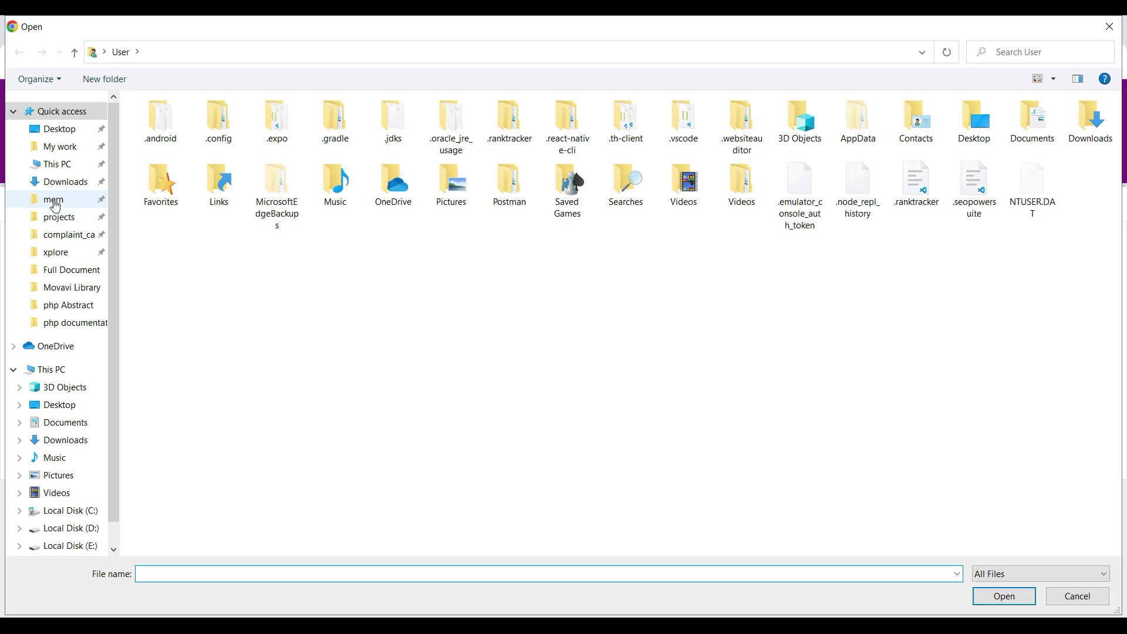
{"action": "left_click", "coordinate": [65, 182]}
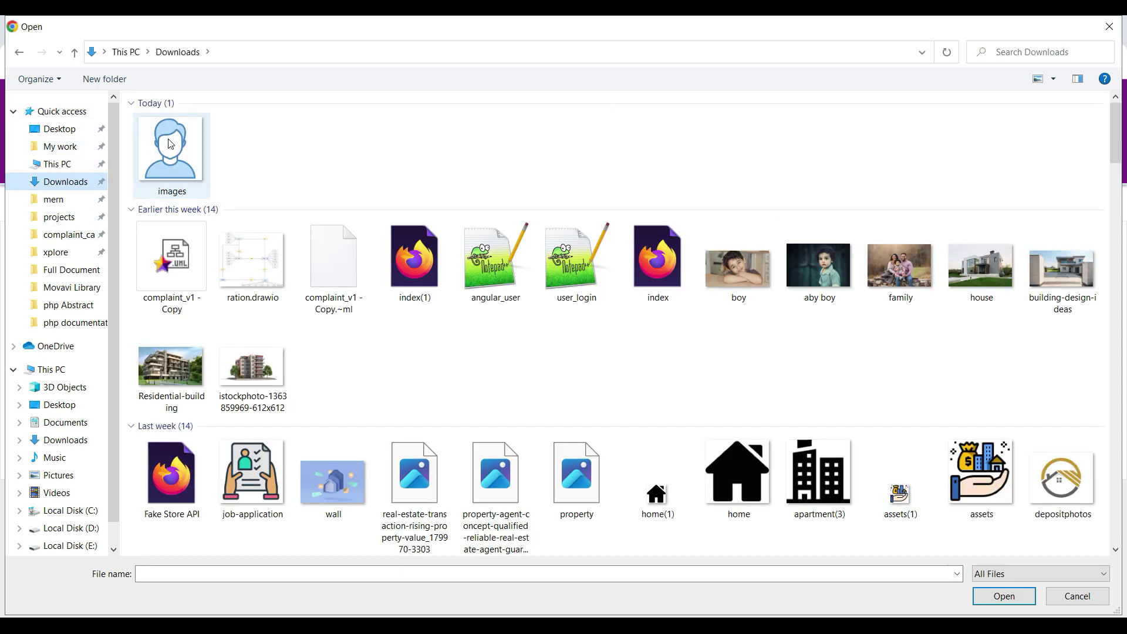
{"action": "left_click", "coordinate": [170, 144]}
{"action": "left_click", "coordinate": [1001, 596]}
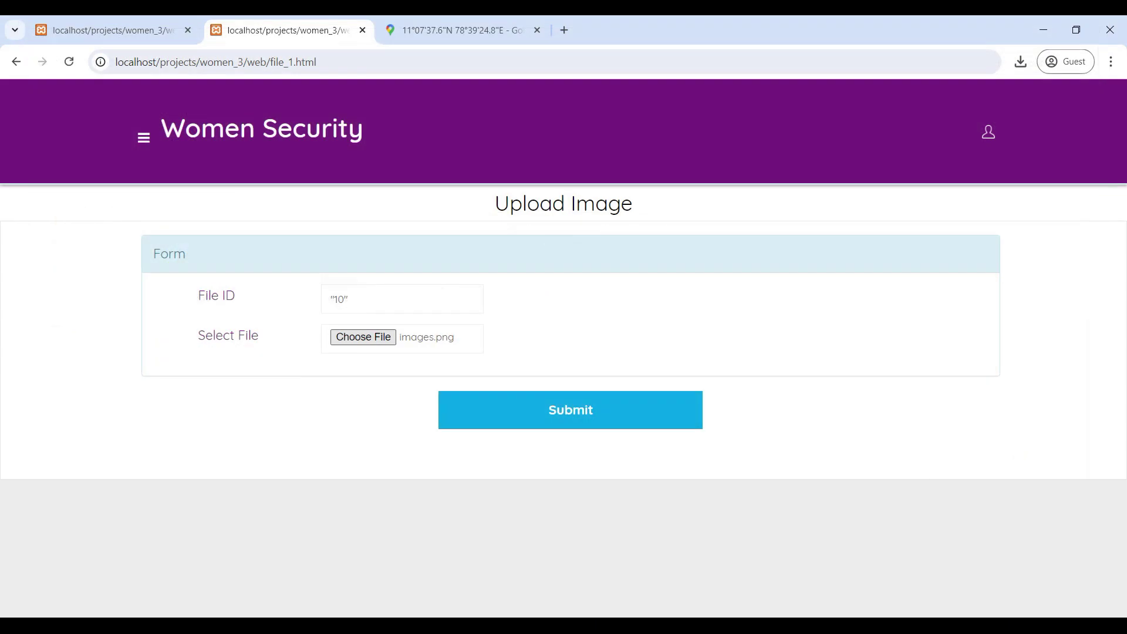
{"action": "left_click", "coordinate": [560, 407]}
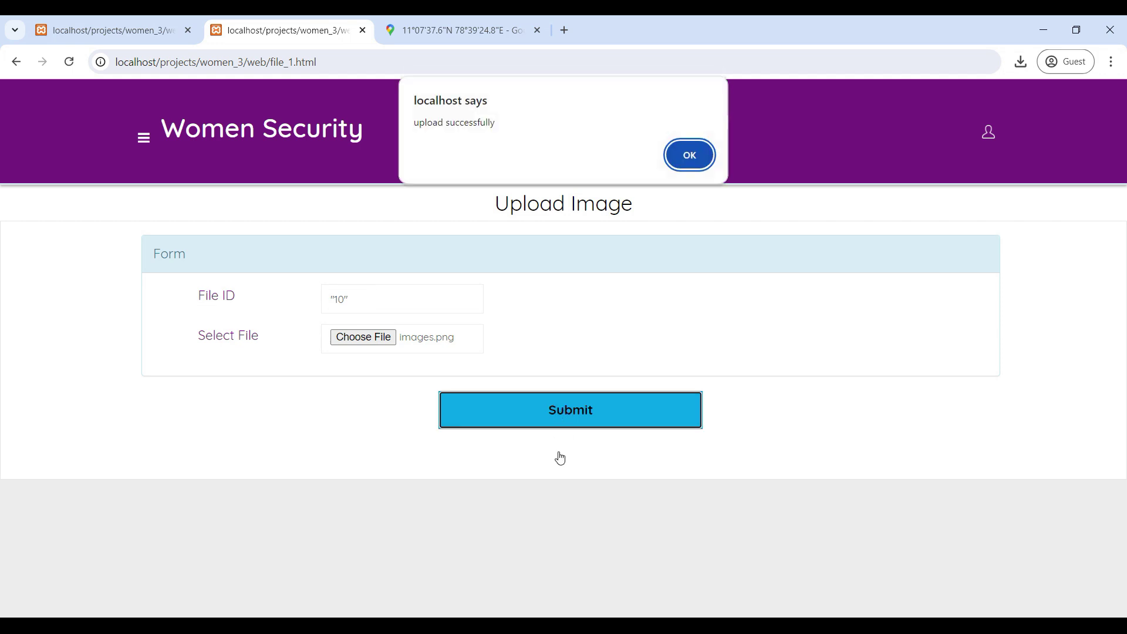
{"action": "left_click", "coordinate": [684, 155]}
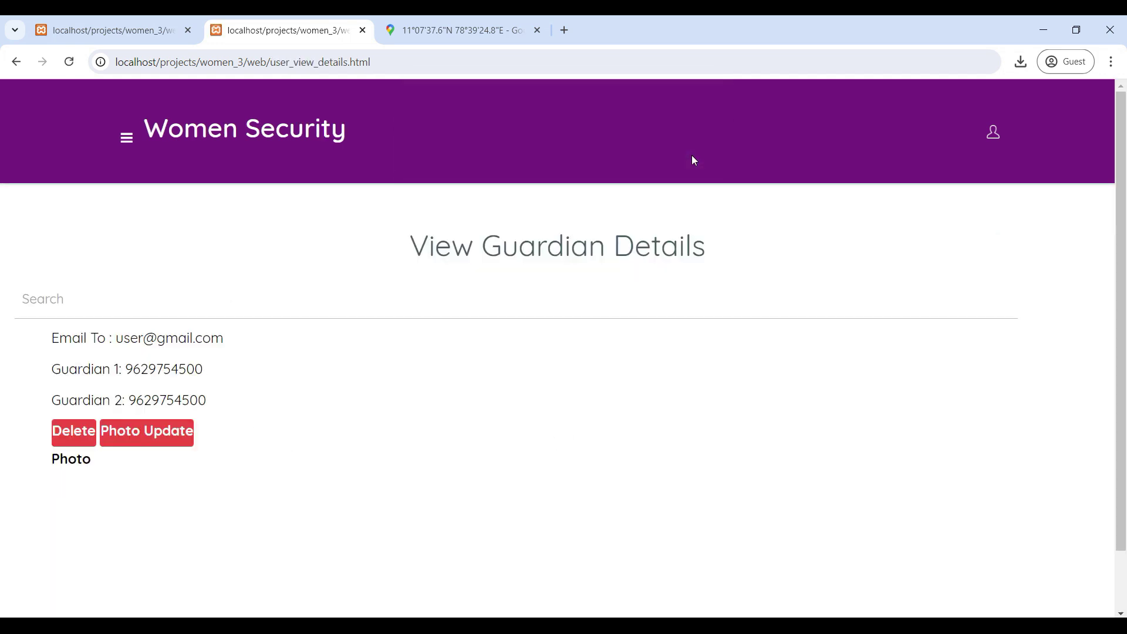
Step: Return to User Home through the side menu and open the Send SOS geolocation page
{"action": "scroll", "coordinate": [297, 495], "scroll_direction": "down", "scroll_amount": 1}
{"action": "scroll", "coordinate": [296, 495], "scroll_direction": "down", "scroll_amount": 1}
{"action": "scroll", "coordinate": [296, 495], "scroll_direction": "up", "scroll_amount": 1}
{"action": "scroll", "coordinate": [264, 505], "scroll_direction": "down", "scroll_amount": 1}
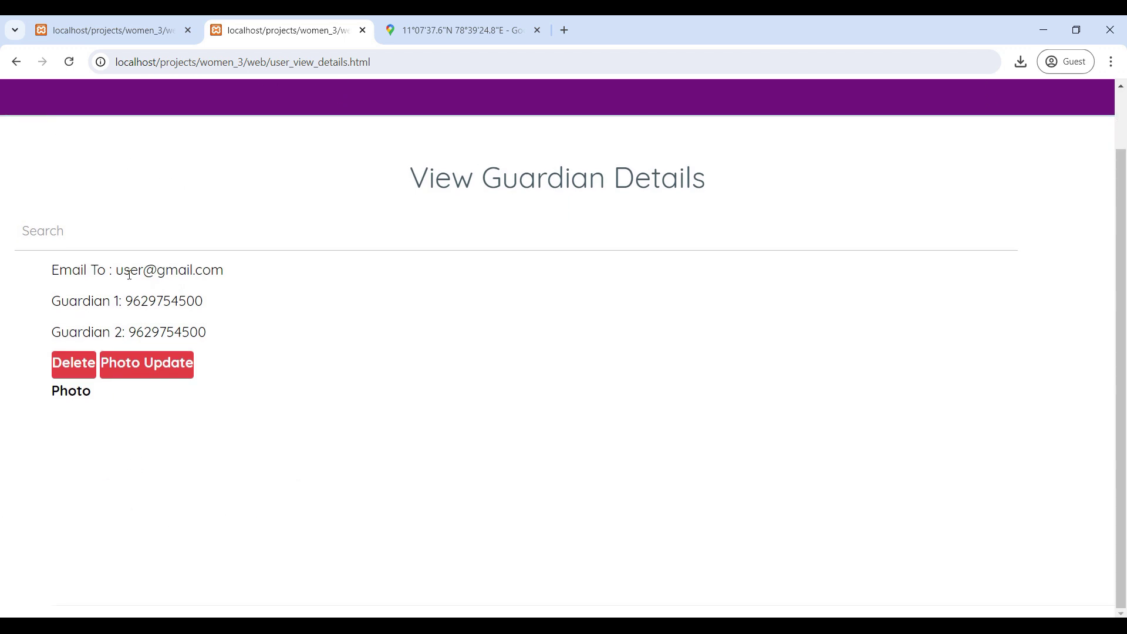
{"action": "scroll", "coordinate": [117, 176], "scroll_direction": "up", "scroll_amount": 2}
{"action": "left_click", "coordinate": [125, 136]}
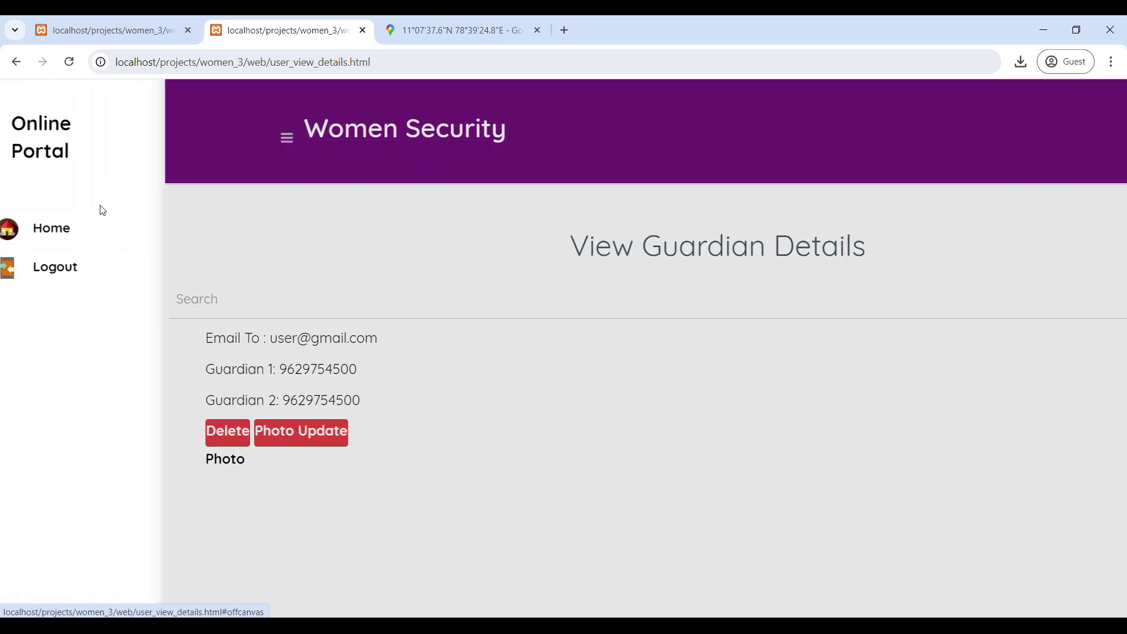
{"action": "left_click", "coordinate": [76, 233]}
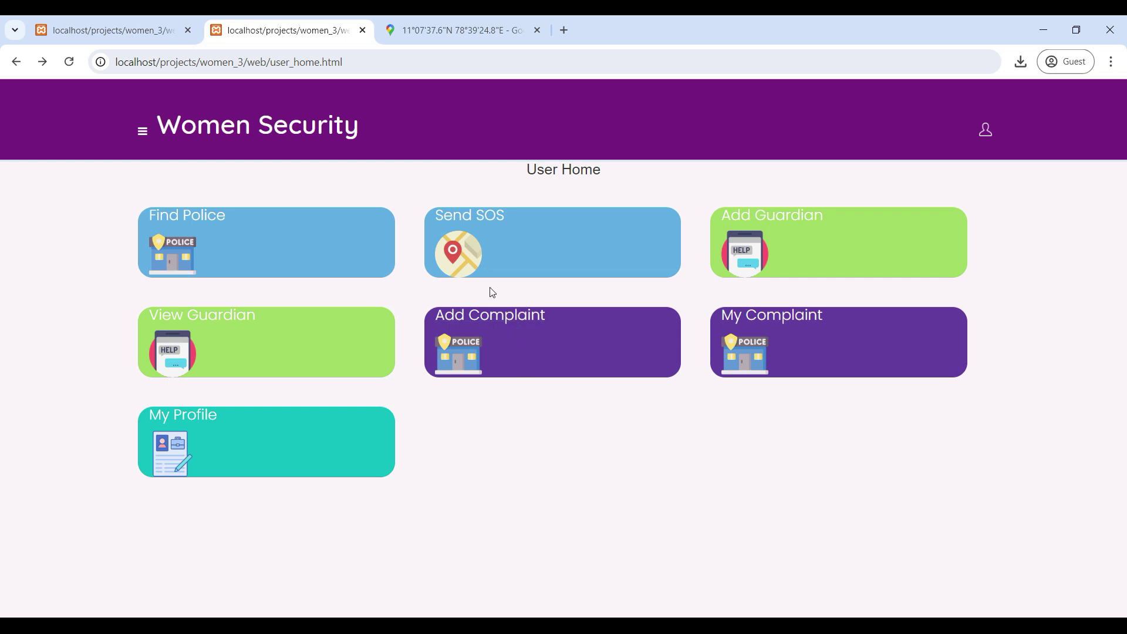
{"action": "left_click", "coordinate": [480, 223]}
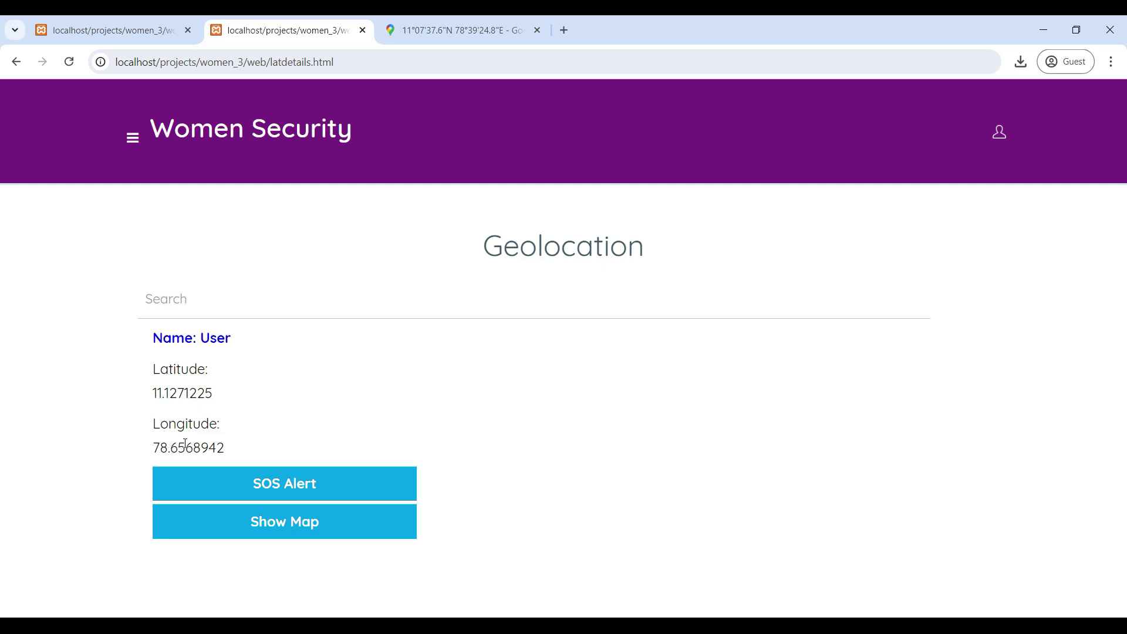
Step: Send the SOS alert with the current latitude and longitude and dismiss the confirmation
{"action": "left_click", "coordinate": [299, 488]}
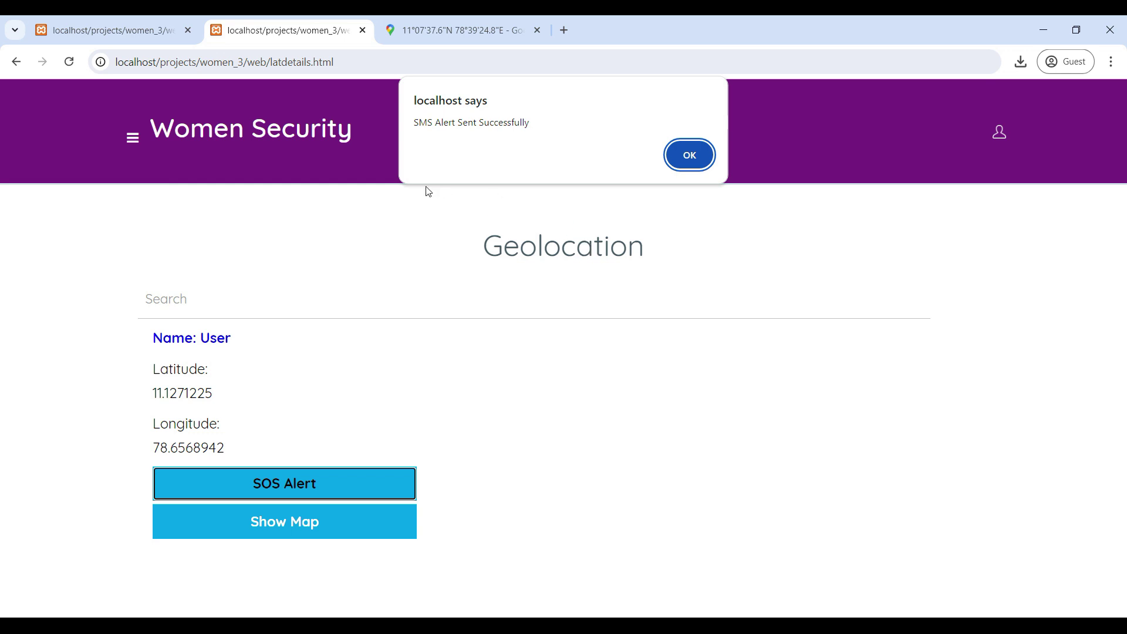
{"action": "left_click", "coordinate": [691, 155]}
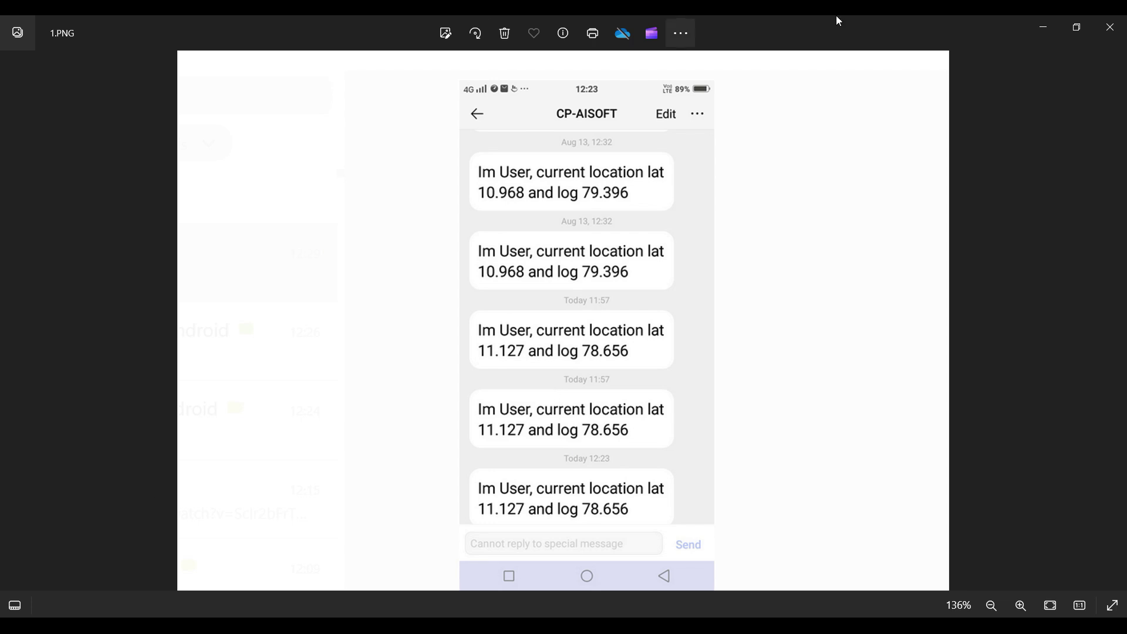
Step: Minimize the photo viewer, go back to User Home and open the Add Complaint form
{"action": "left_click", "coordinate": [1041, 30]}
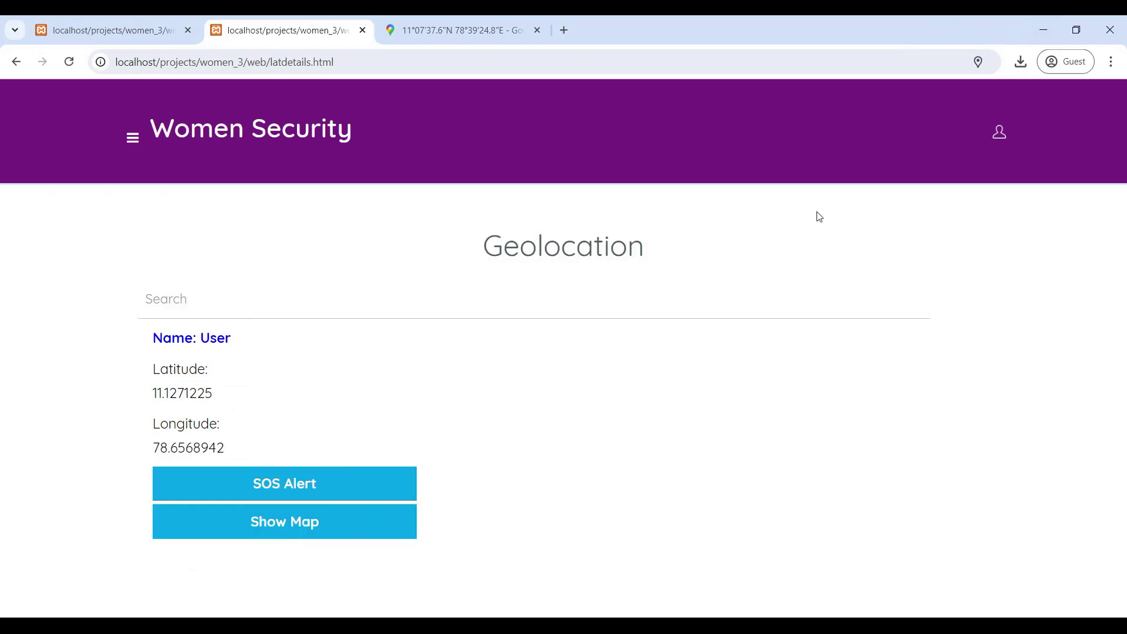
{"action": "left_click", "coordinate": [16, 61]}
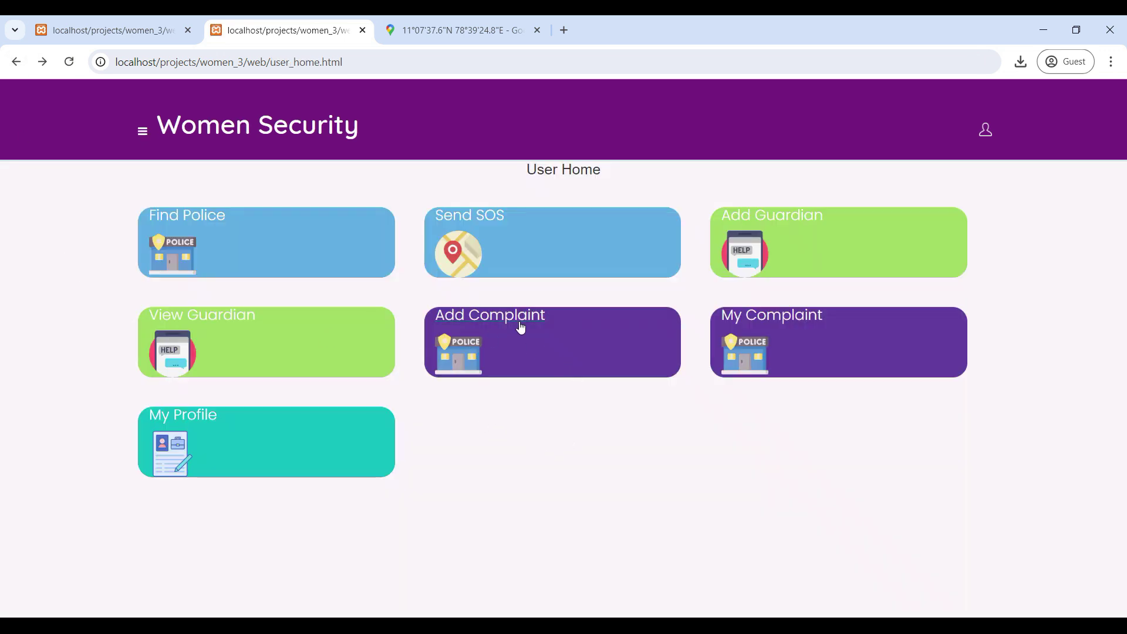
{"action": "left_click", "coordinate": [519, 327]}
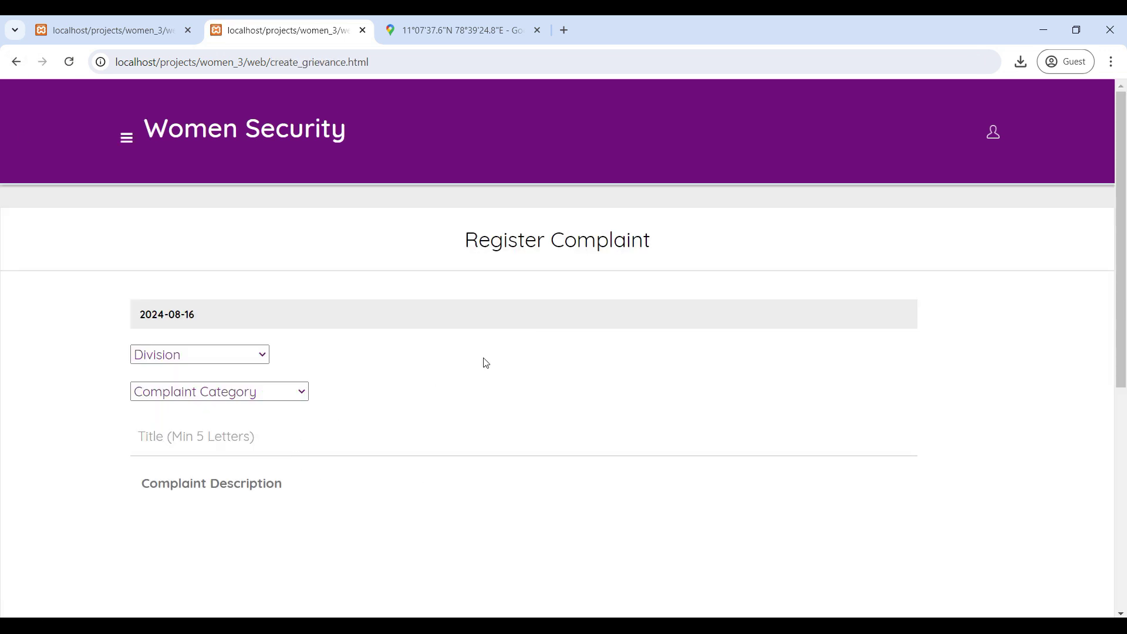
Step: Set the complaint's division to A1 Bangalore, category to Social media, and title to 'media'
{"action": "scroll", "coordinate": [486, 362], "scroll_direction": "down", "scroll_amount": 6}
{"action": "scroll", "coordinate": [486, 357], "scroll_direction": "up", "scroll_amount": 5}
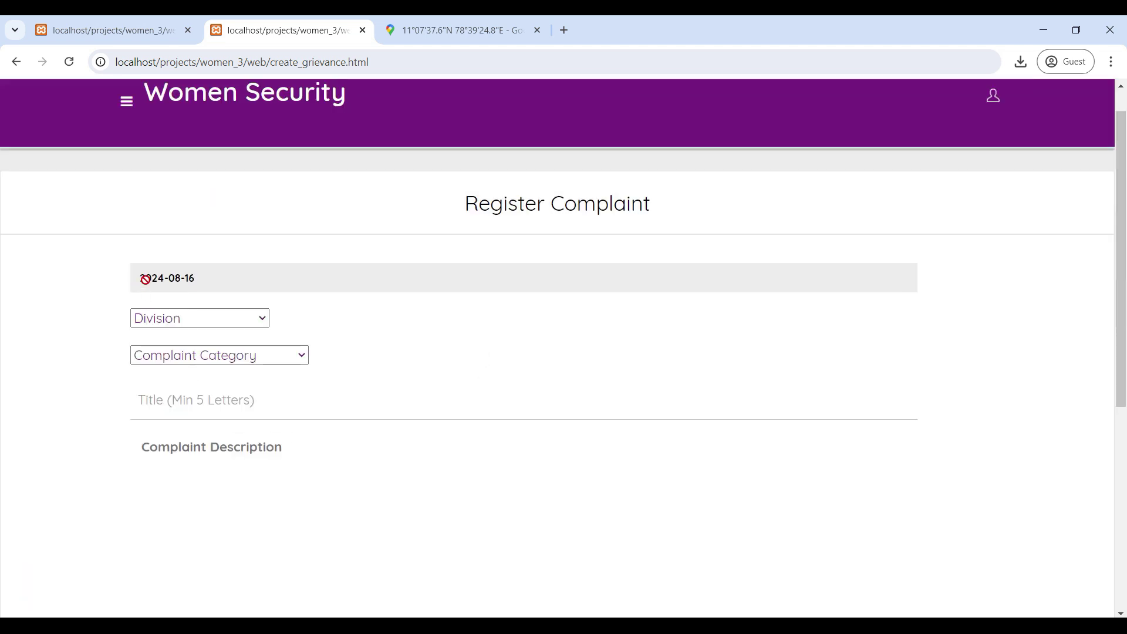
{"action": "left_click", "coordinate": [196, 319]}
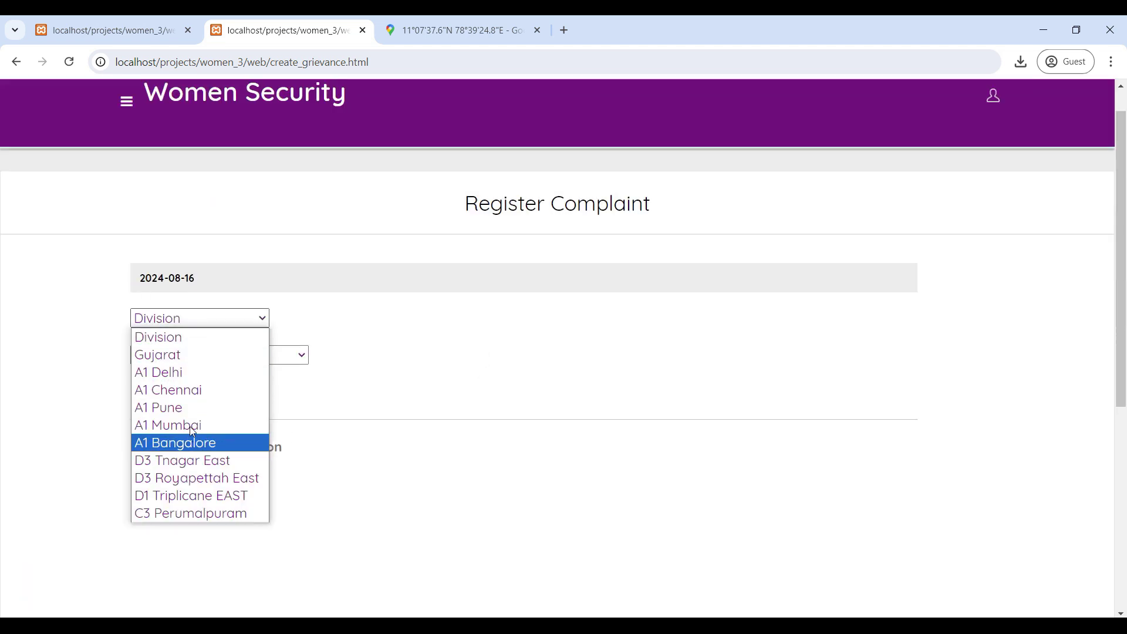
{"action": "left_click", "coordinate": [191, 444]}
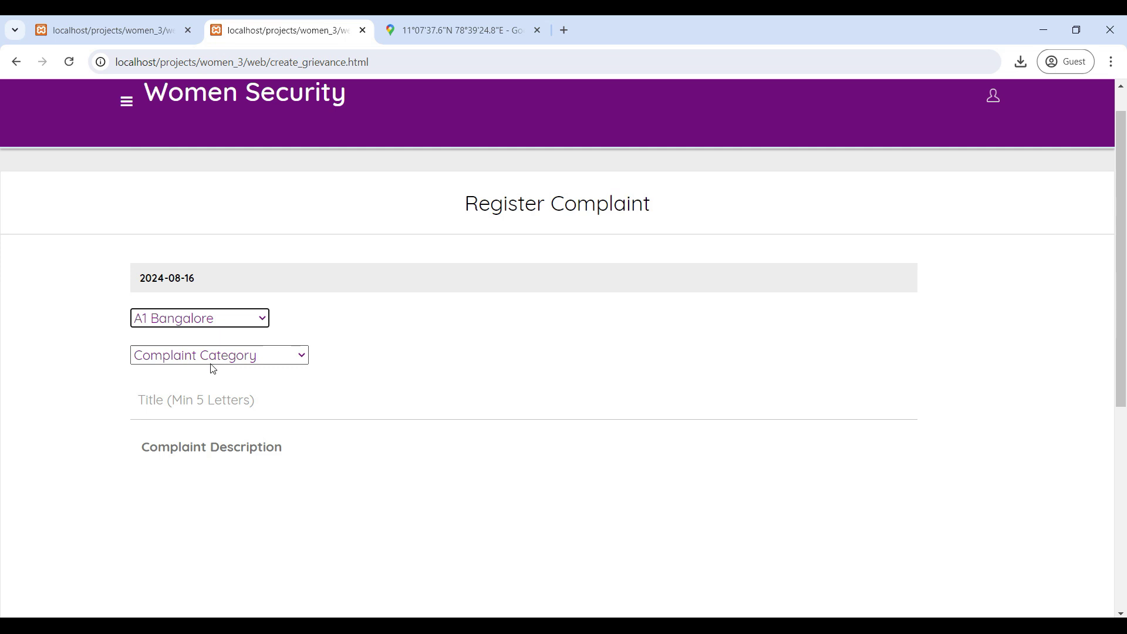
{"action": "left_click", "coordinate": [289, 355]}
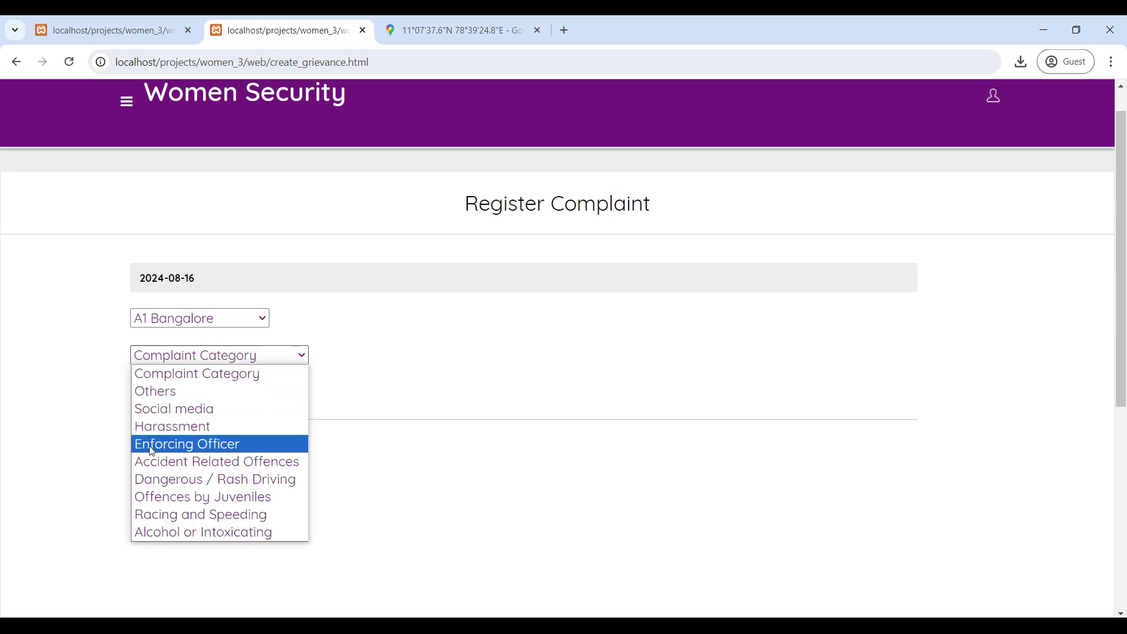
{"action": "left_click", "coordinate": [199, 406]}
{"action": "left_click", "coordinate": [176, 413]}
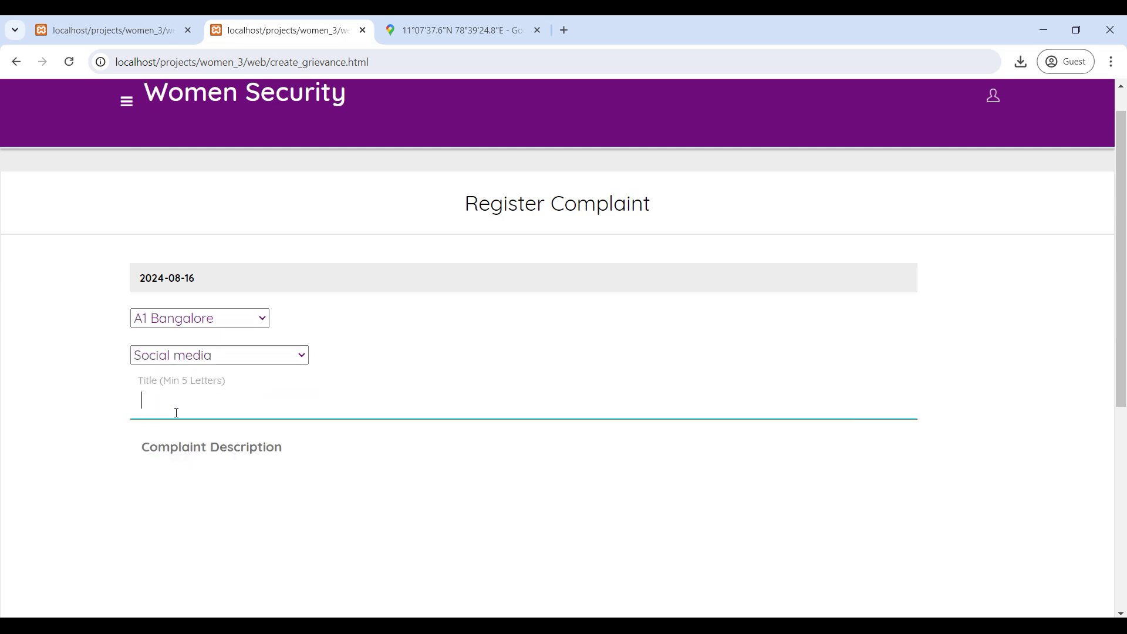
{"action": "type", "text": "media"}
Step: Enter the description 'complaint', submit the complaint and acknowledge the confirmation
{"action": "scroll", "coordinate": [177, 413], "scroll_direction": "down", "scroll_amount": 1}
{"action": "left_click", "coordinate": [216, 385]}
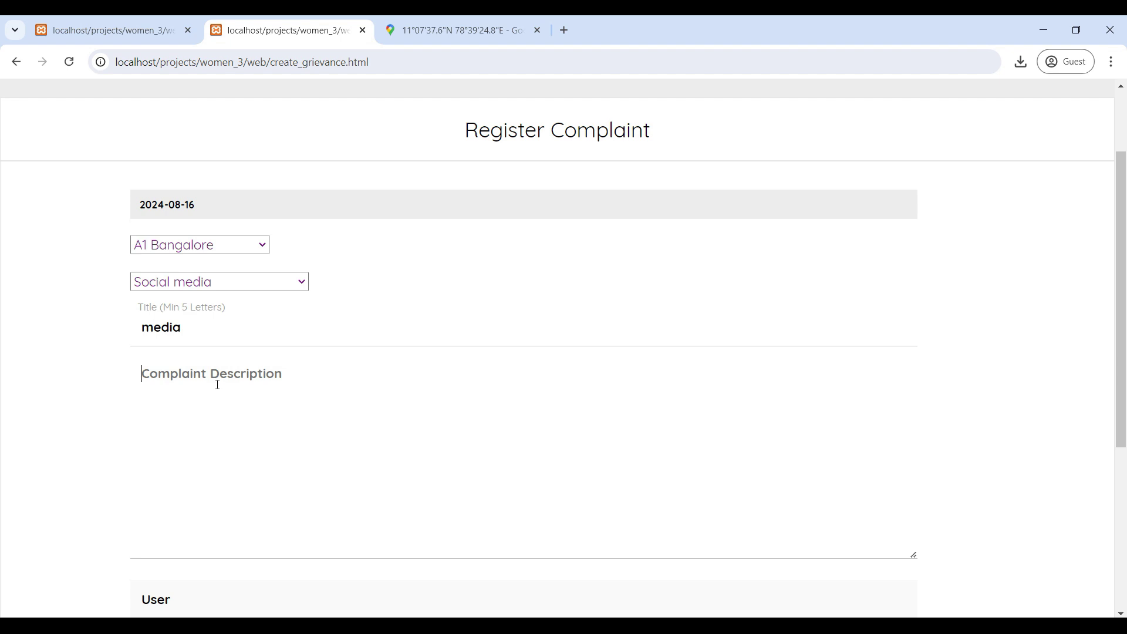
{"action": "type", "text": "complaint"}
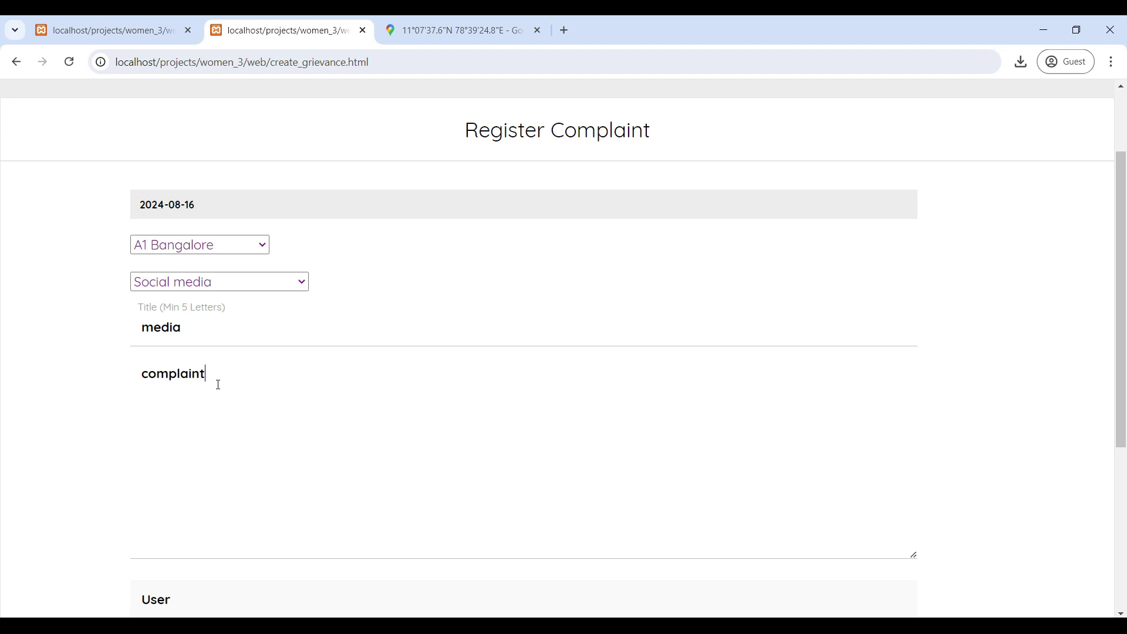
{"action": "scroll", "coordinate": [218, 384], "scroll_direction": "down", "scroll_amount": 5}
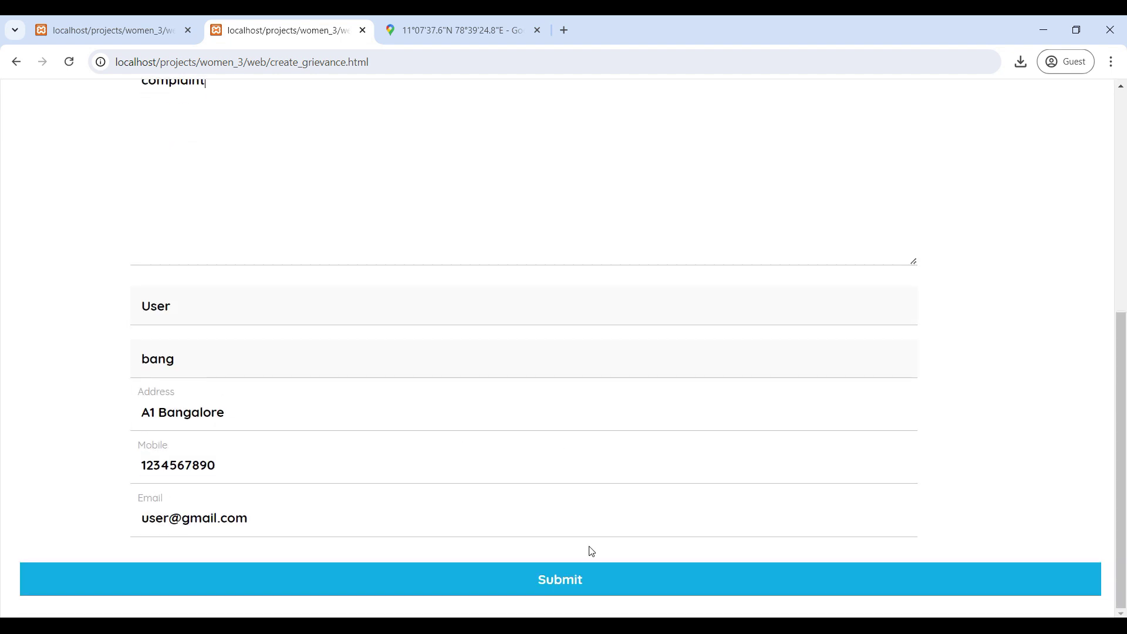
{"action": "scroll", "coordinate": [418, 443], "scroll_direction": "up", "scroll_amount": 4}
{"action": "scroll", "coordinate": [418, 441], "scroll_direction": "down", "scroll_amount": 3}
{"action": "scroll", "coordinate": [419, 437], "scroll_direction": "down", "scroll_amount": 1}
{"action": "left_click", "coordinate": [570, 583]}
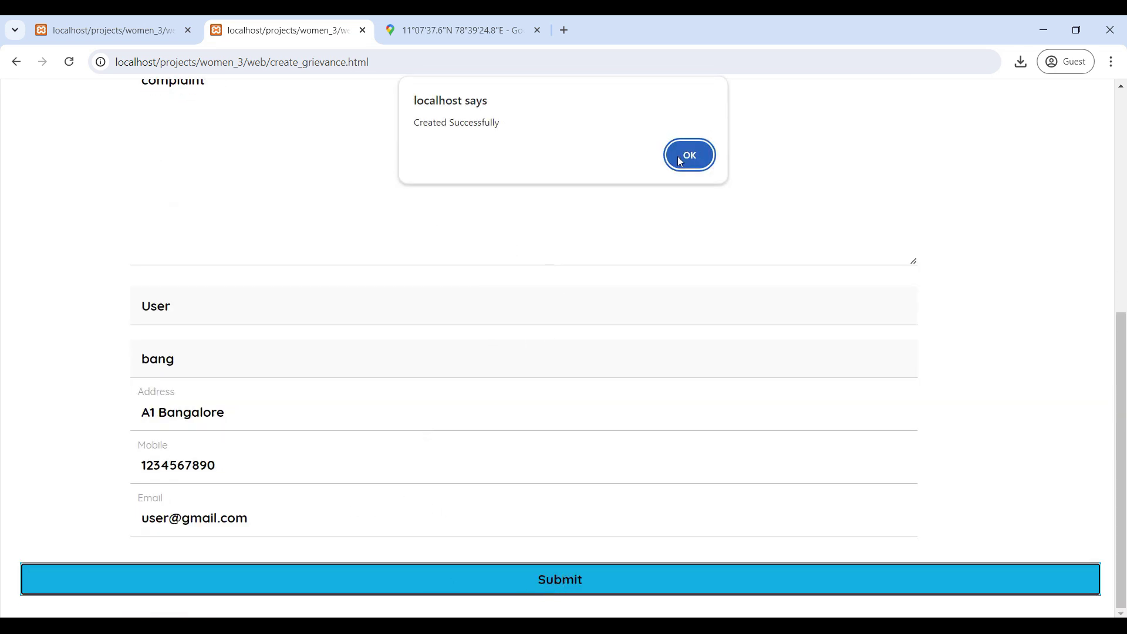
{"action": "left_click", "coordinate": [678, 156]}
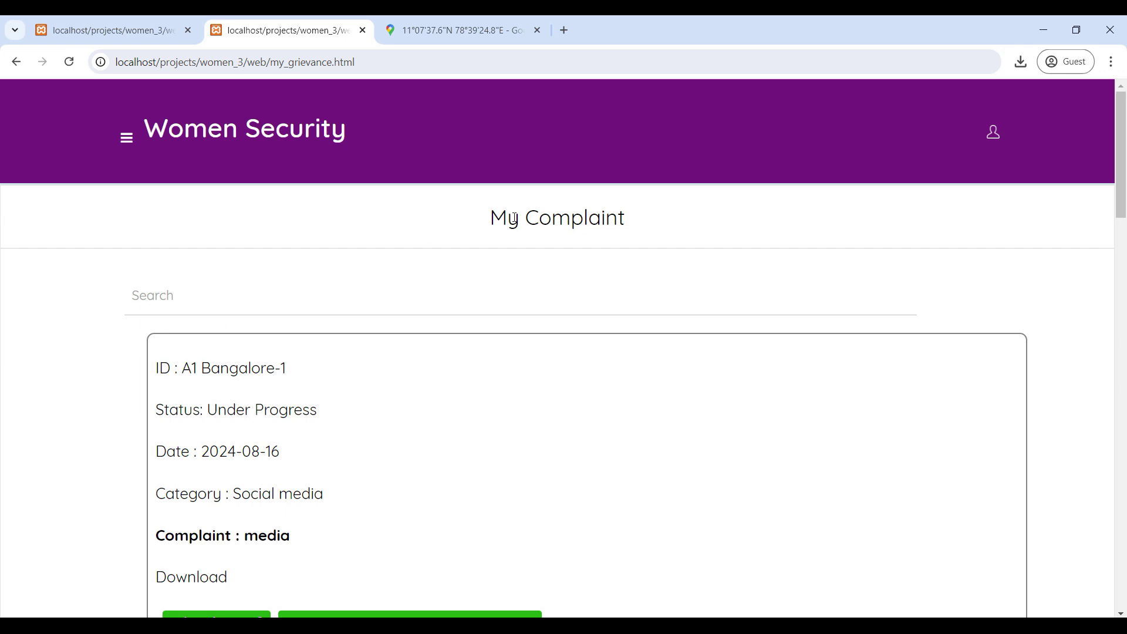
Step: Scroll through My Complaint to review the new 'media' complaint dated 2024-08-16, Under Progress
{"action": "scroll", "coordinate": [432, 364], "scroll_direction": "down", "scroll_amount": 5}
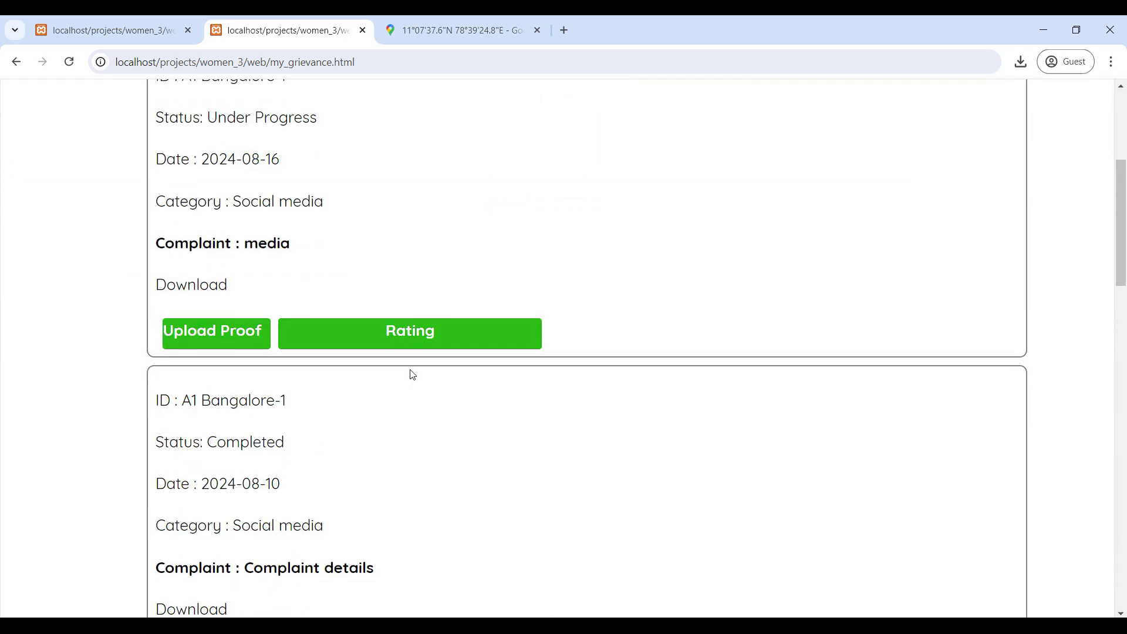
{"action": "scroll", "coordinate": [413, 375], "scroll_direction": "up", "scroll_amount": 5}
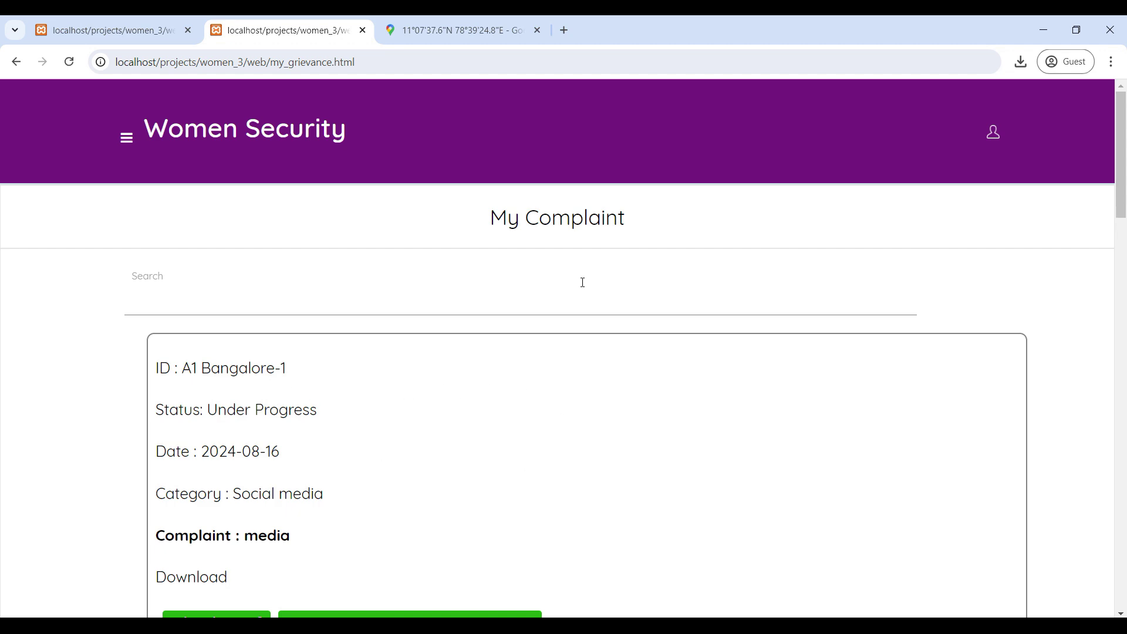
{"action": "scroll", "coordinate": [504, 392], "scroll_direction": "down", "scroll_amount": 5}
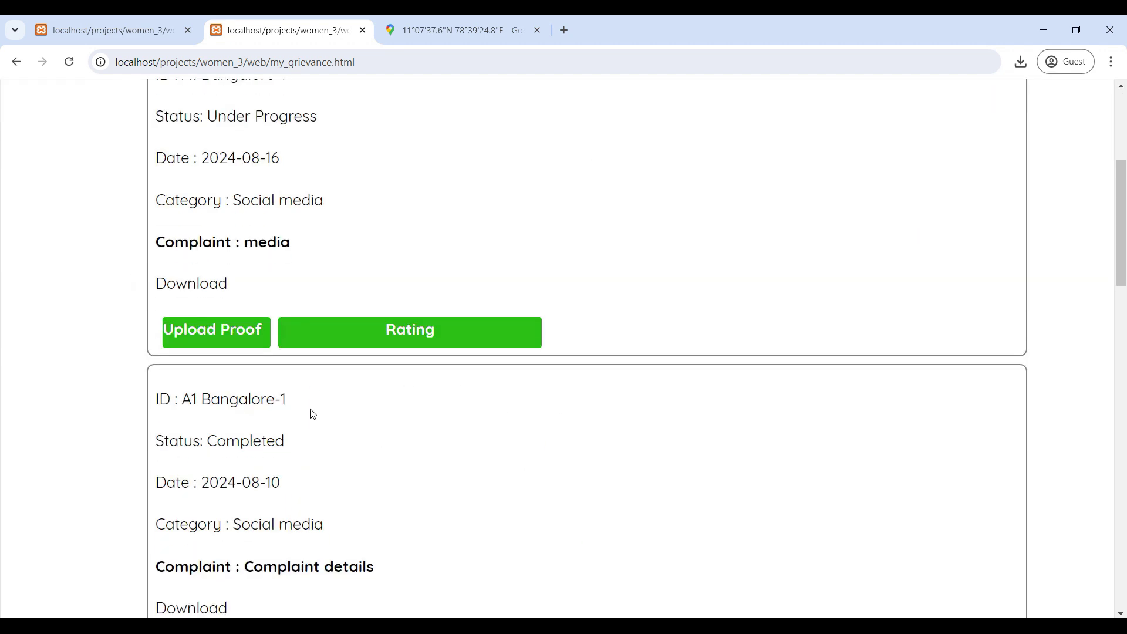
{"action": "scroll", "coordinate": [367, 417], "scroll_direction": "up", "scroll_amount": 5}
{"action": "scroll", "coordinate": [346, 510], "scroll_direction": "down", "scroll_amount": 1}
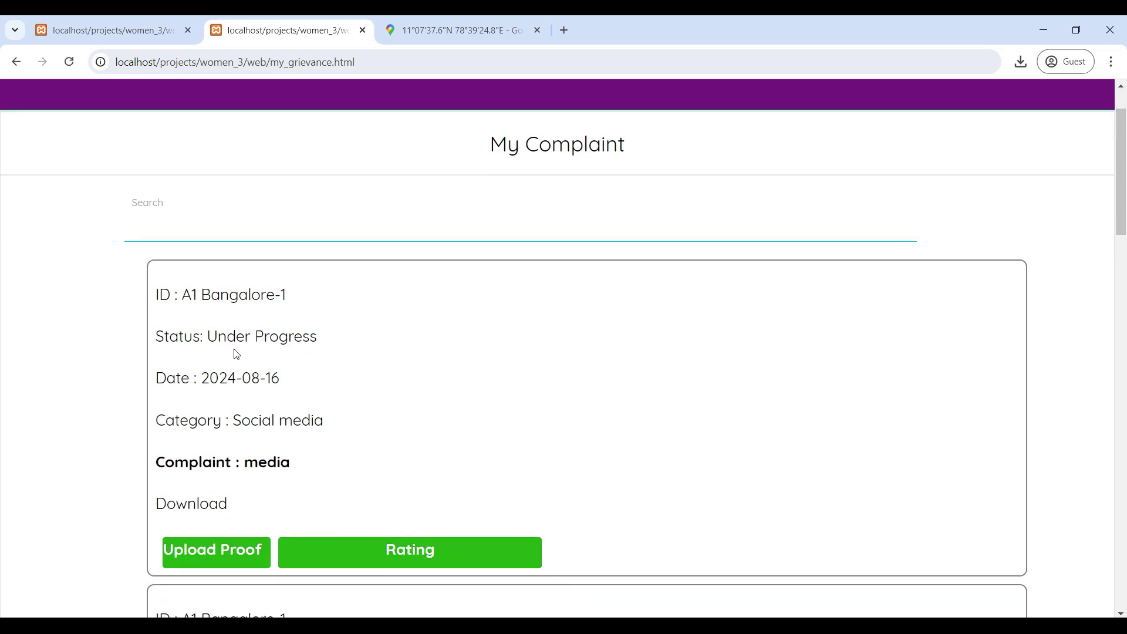
{"action": "scroll", "coordinate": [270, 341], "scroll_direction": "down", "scroll_amount": 1}
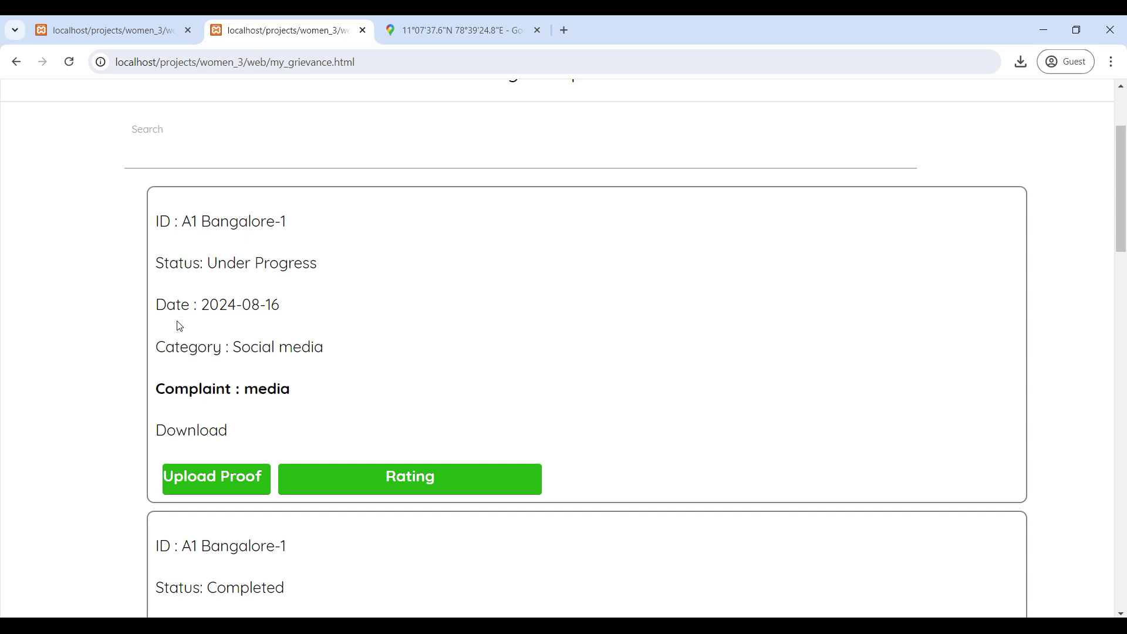
{"action": "scroll", "coordinate": [238, 347], "scroll_direction": "down", "scroll_amount": 1}
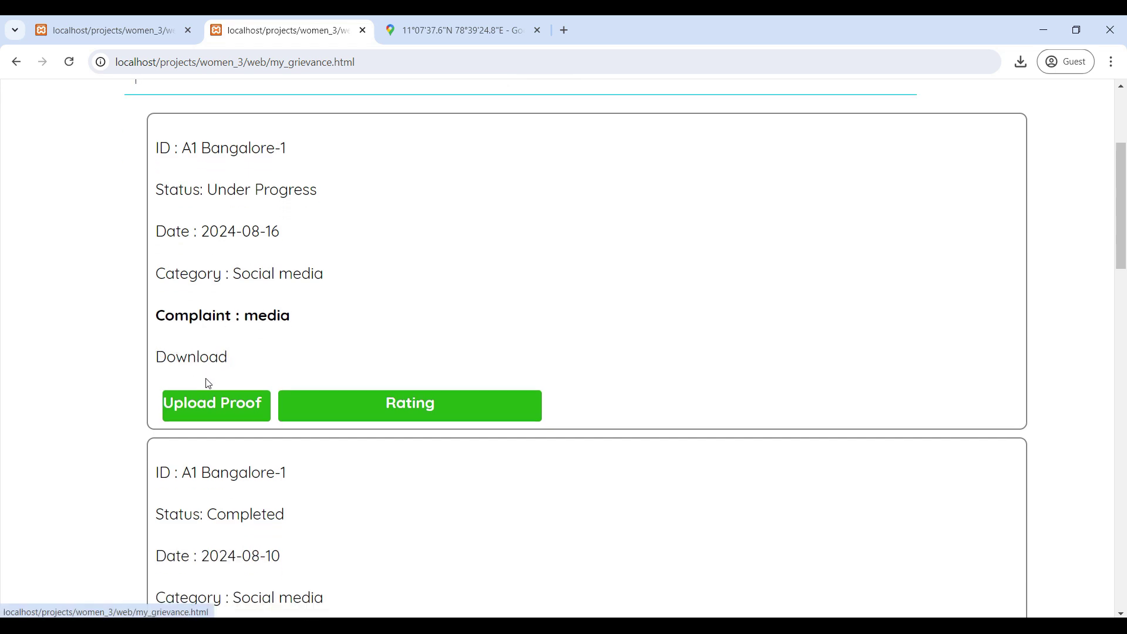
{"action": "scroll", "coordinate": [255, 386], "scroll_direction": "up", "scroll_amount": 1}
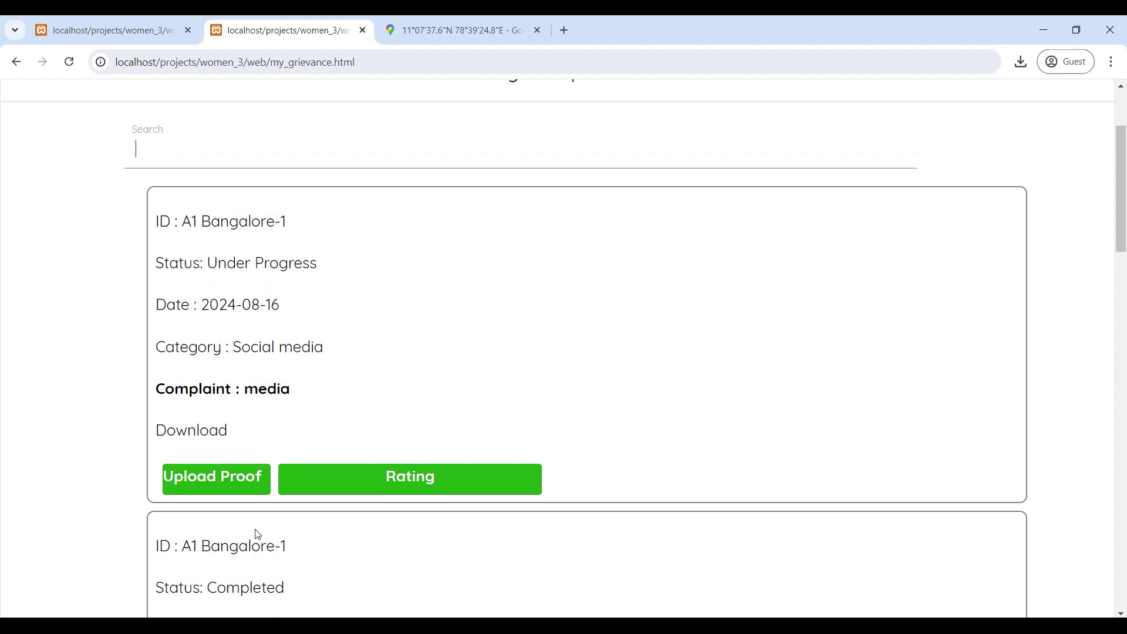
Step: Preview the Upload Proof and Rating forms for A1 Bangalore-1, then return to User Home
{"action": "left_click", "coordinate": [218, 488]}
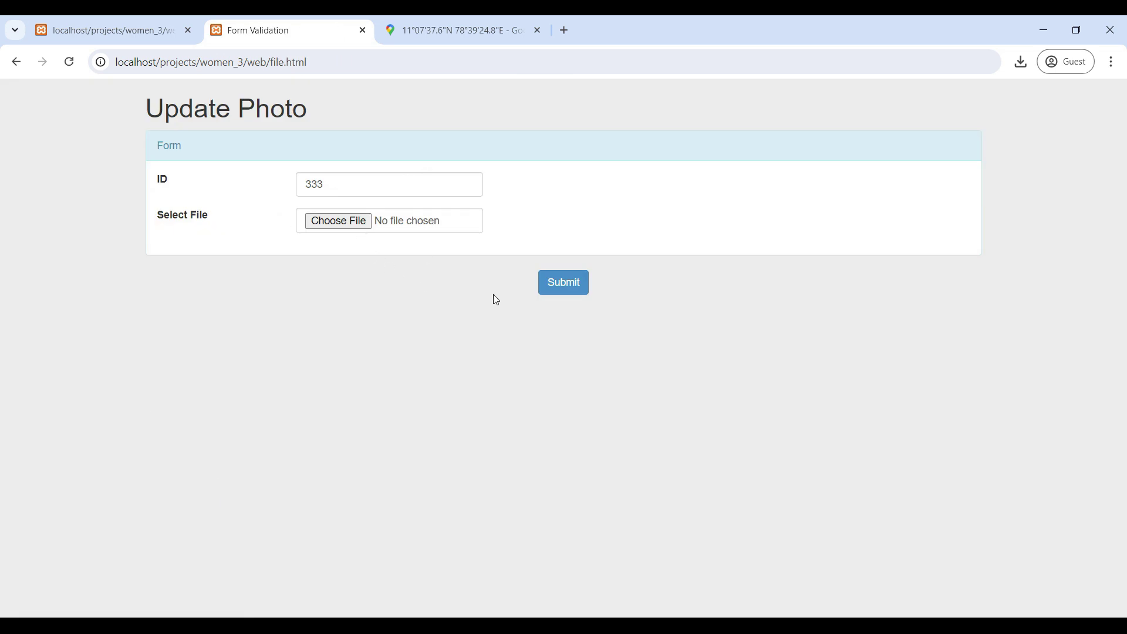
{"action": "left_click", "coordinate": [18, 66]}
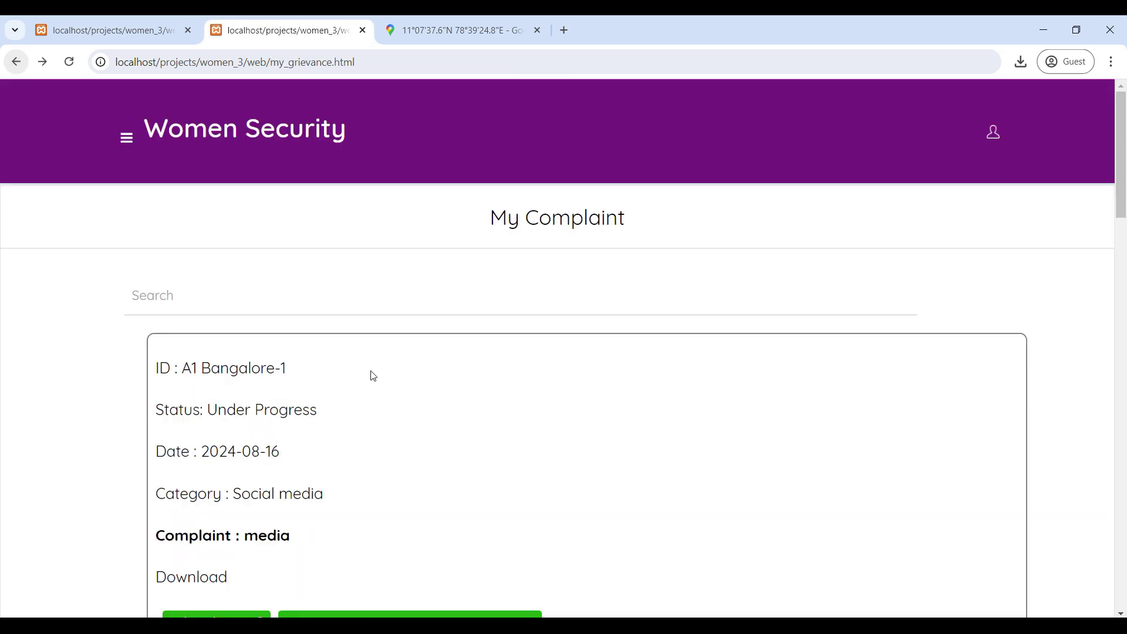
{"action": "scroll", "coordinate": [354, 370], "scroll_direction": "down", "scroll_amount": 4}
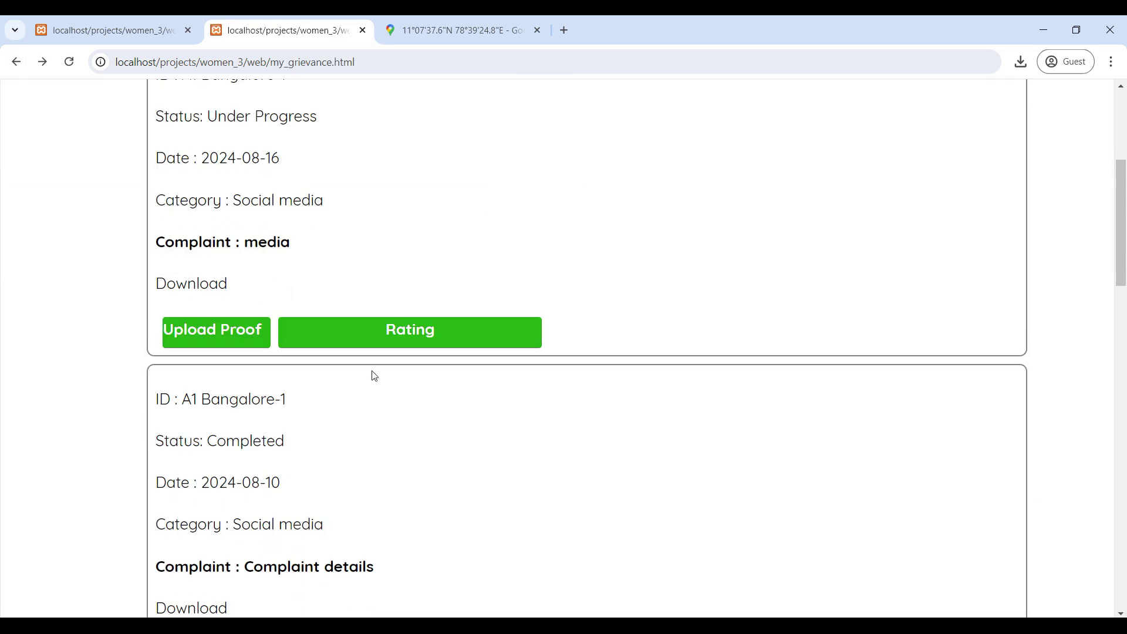
{"action": "left_click", "coordinate": [415, 337]}
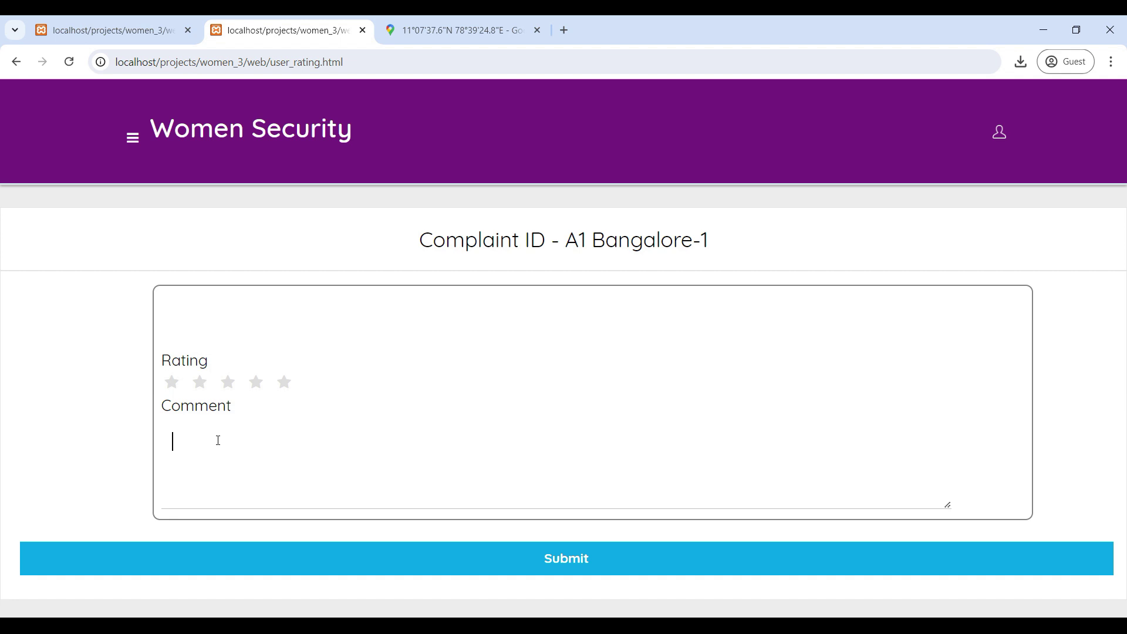
{"action": "left_click", "coordinate": [16, 61]}
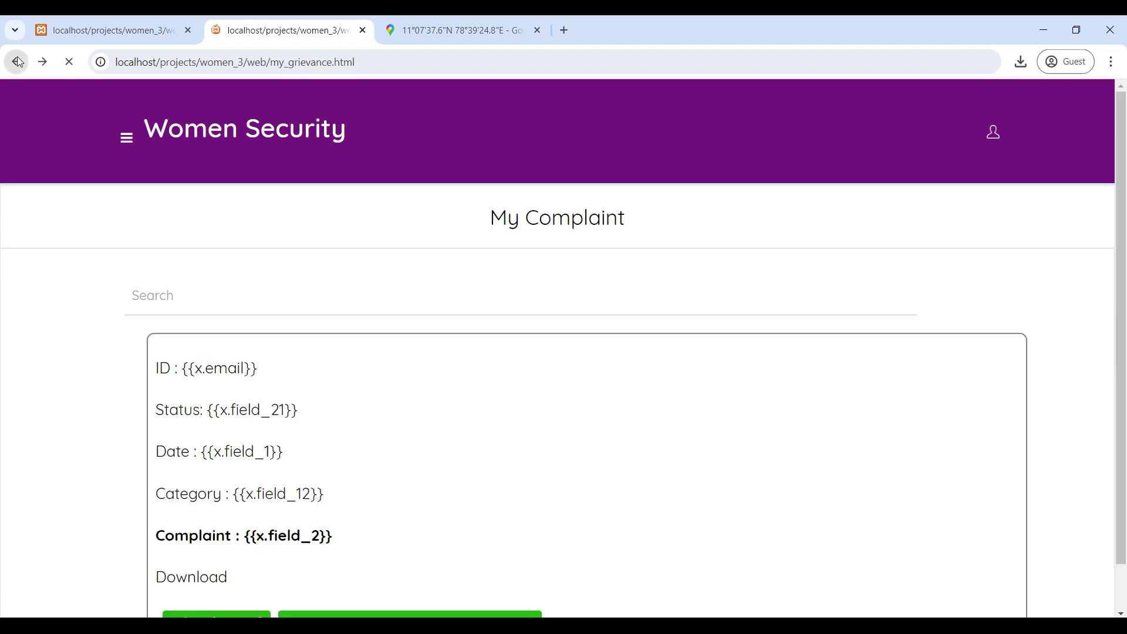
{"action": "left_click", "coordinate": [132, 139]}
{"action": "left_click", "coordinate": [71, 211]}
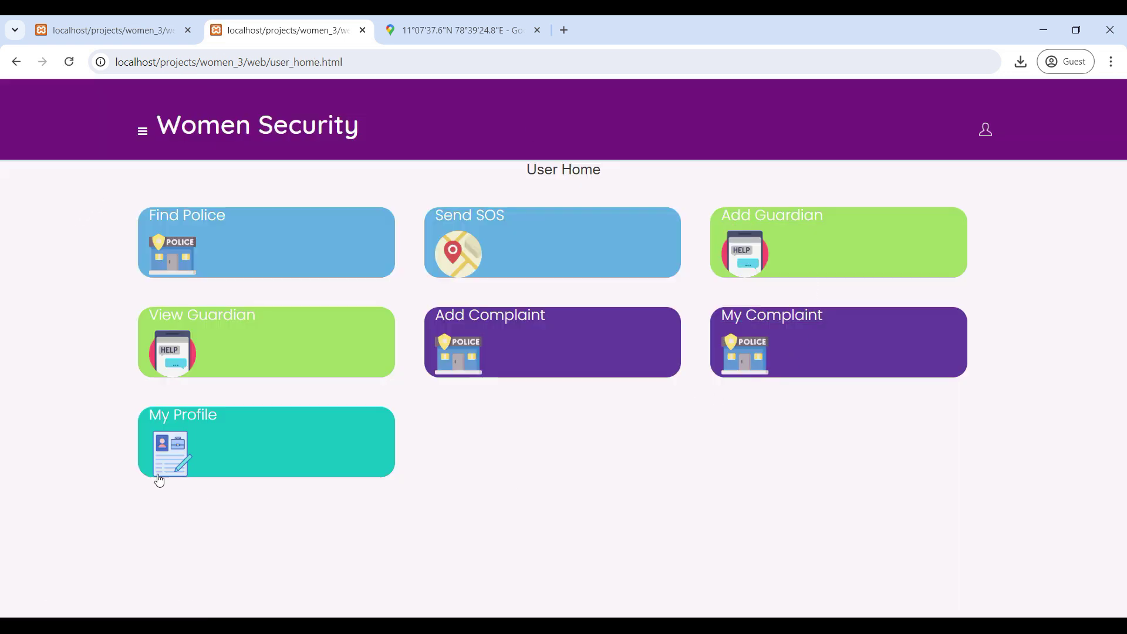
Step: View My Profile, return to User Home, and dismiss the 'Location Updated Successfully' alert
{"action": "left_click", "coordinate": [204, 431]}
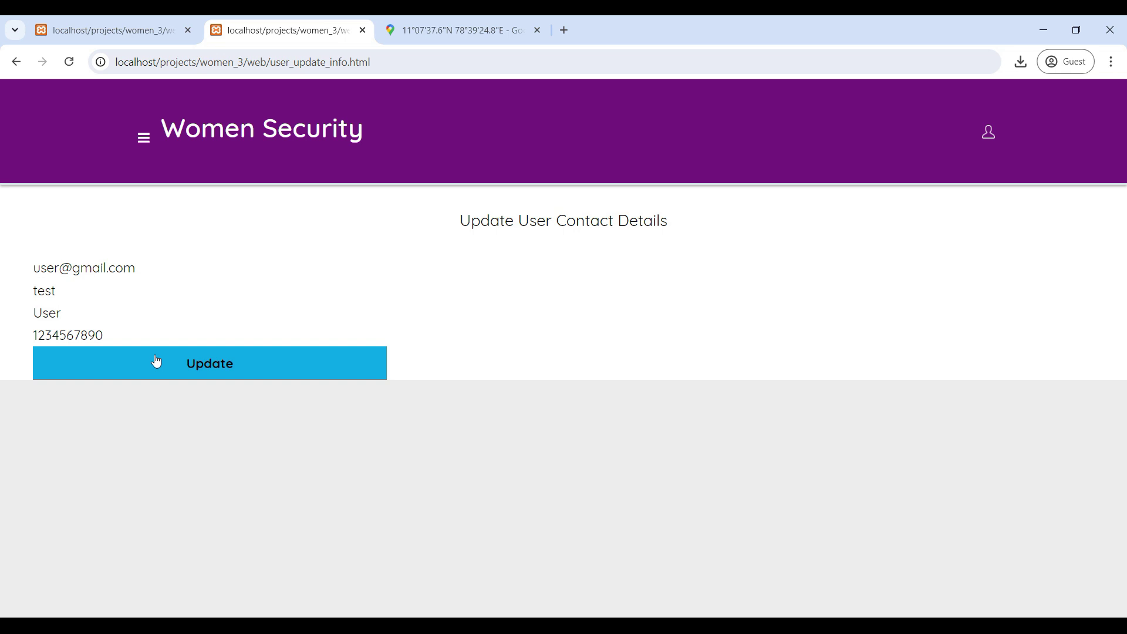
{"action": "left_click", "coordinate": [16, 62]}
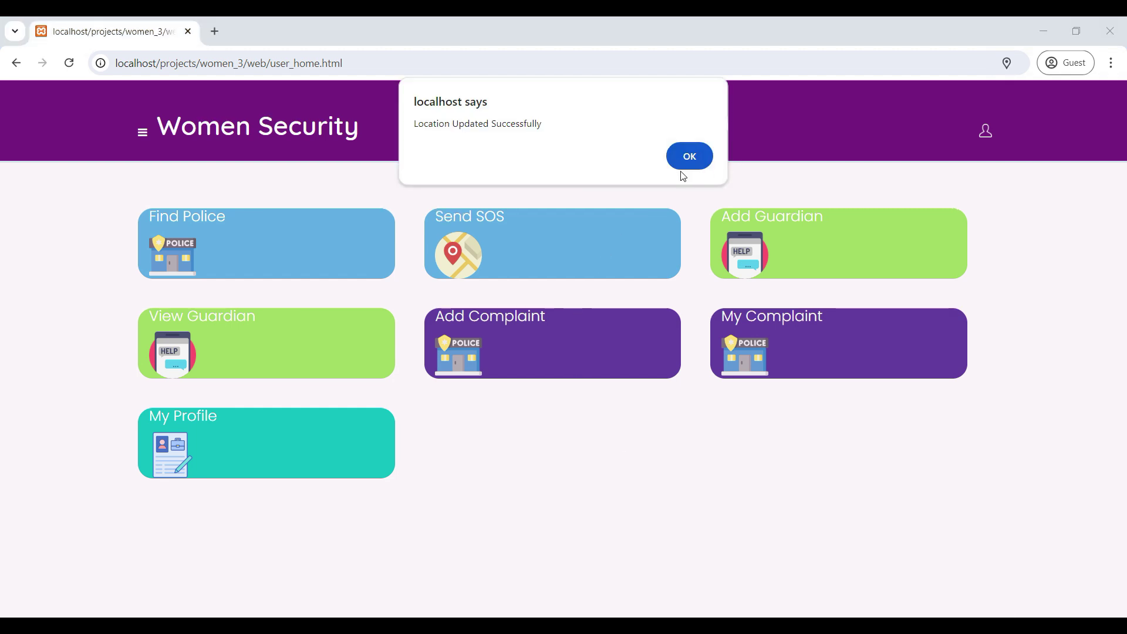
{"action": "left_click", "coordinate": [698, 160]}
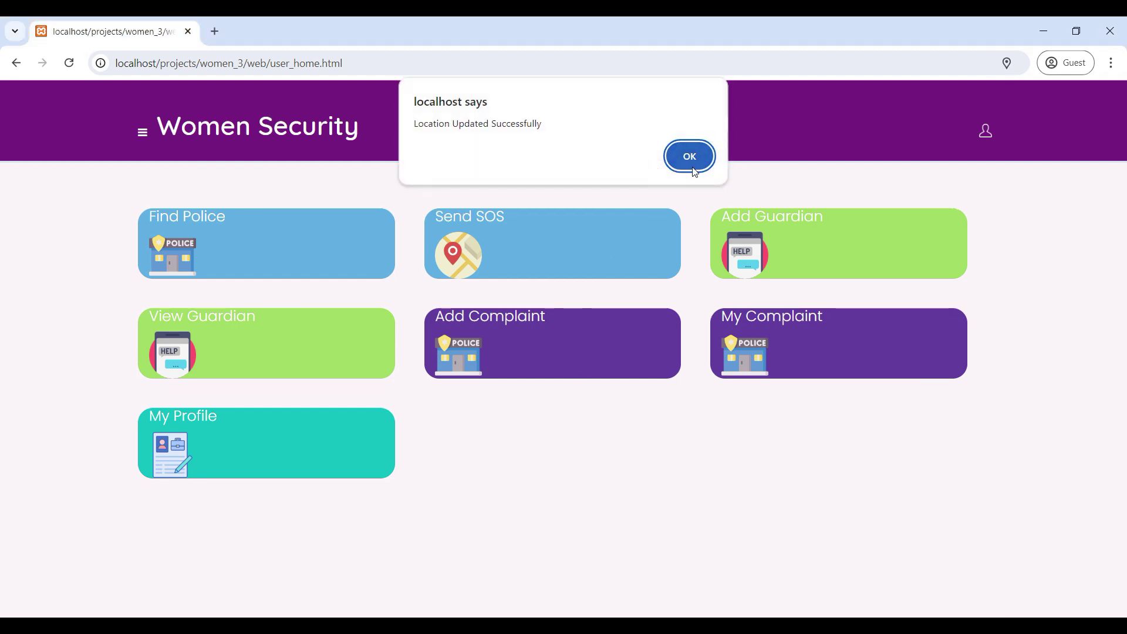
{"action": "left_click", "coordinate": [696, 159]}
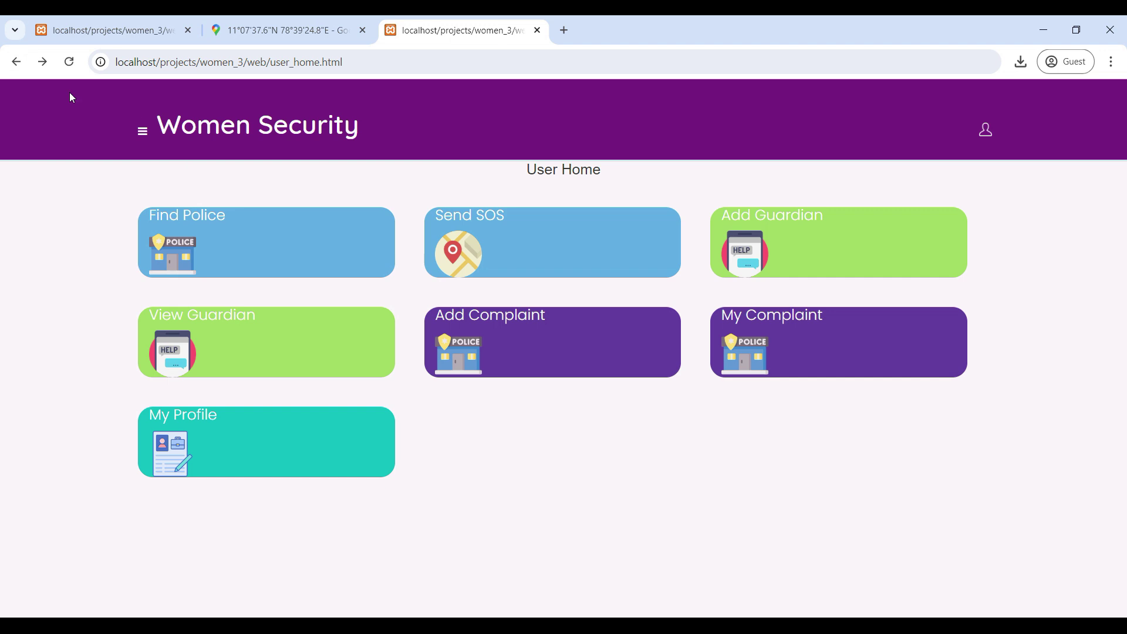
Step: Log out of the user account from the navigation sidebar and confirm the logout
{"action": "left_click", "coordinate": [142, 133]}
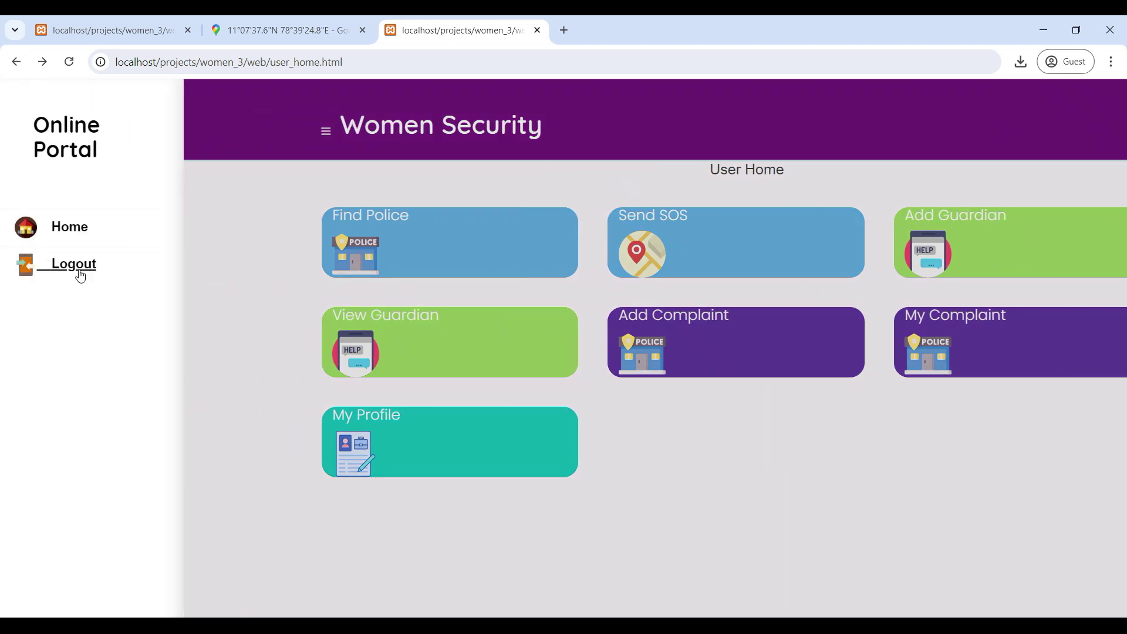
{"action": "left_click", "coordinate": [86, 267]}
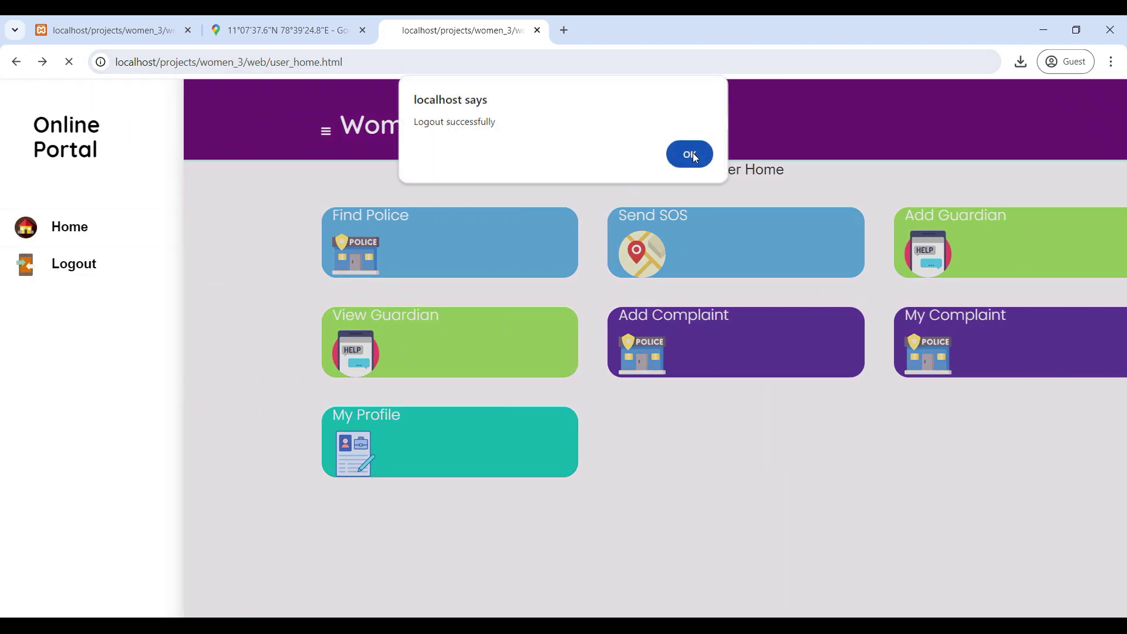
{"action": "left_click", "coordinate": [683, 166]}
Step: Sign in via Police Login with the police account's email and password
{"action": "scroll", "coordinate": [690, 593], "scroll_direction": "down", "scroll_amount": 3}
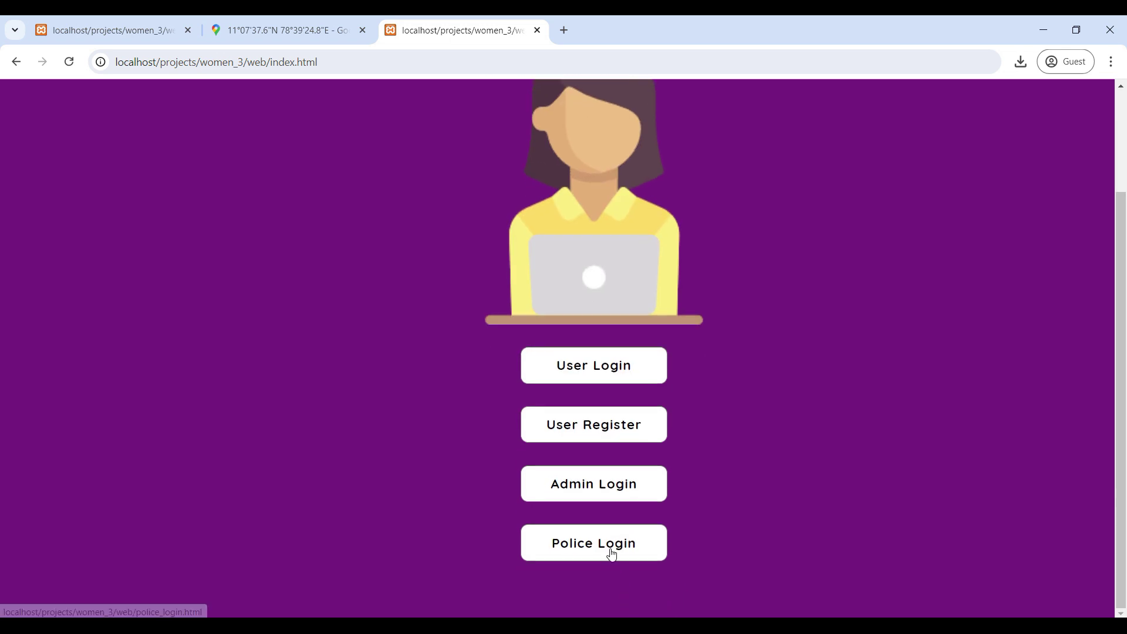
{"action": "left_click", "coordinate": [609, 555]}
{"action": "left_click", "coordinate": [523, 200]}
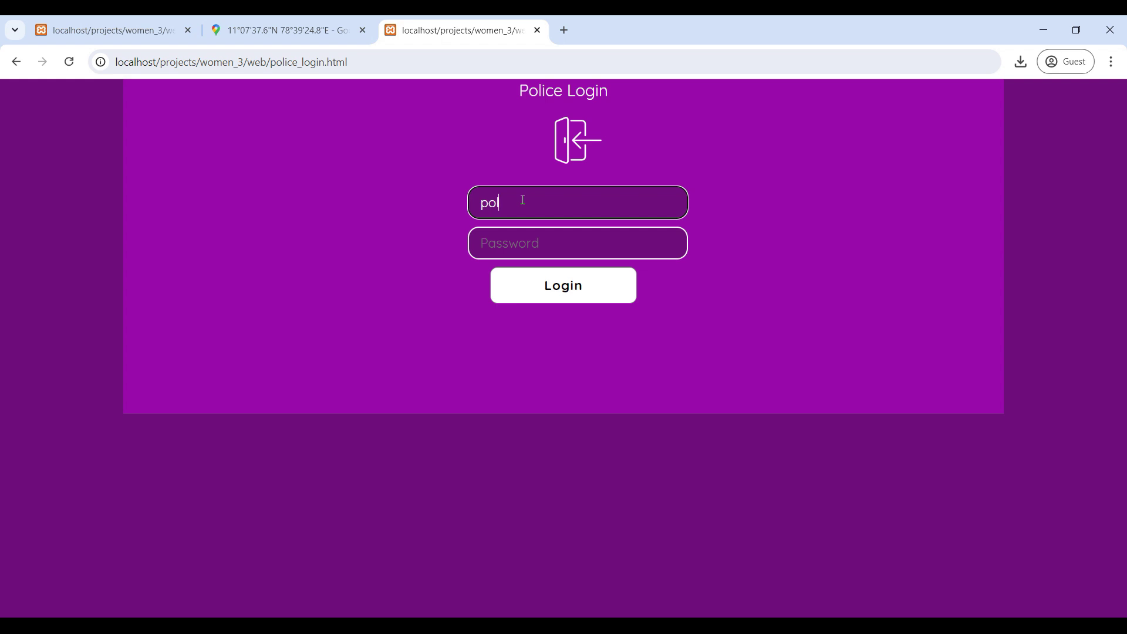
{"action": "key", "text": "Tab"}
{"action": "type", "text": "po"}
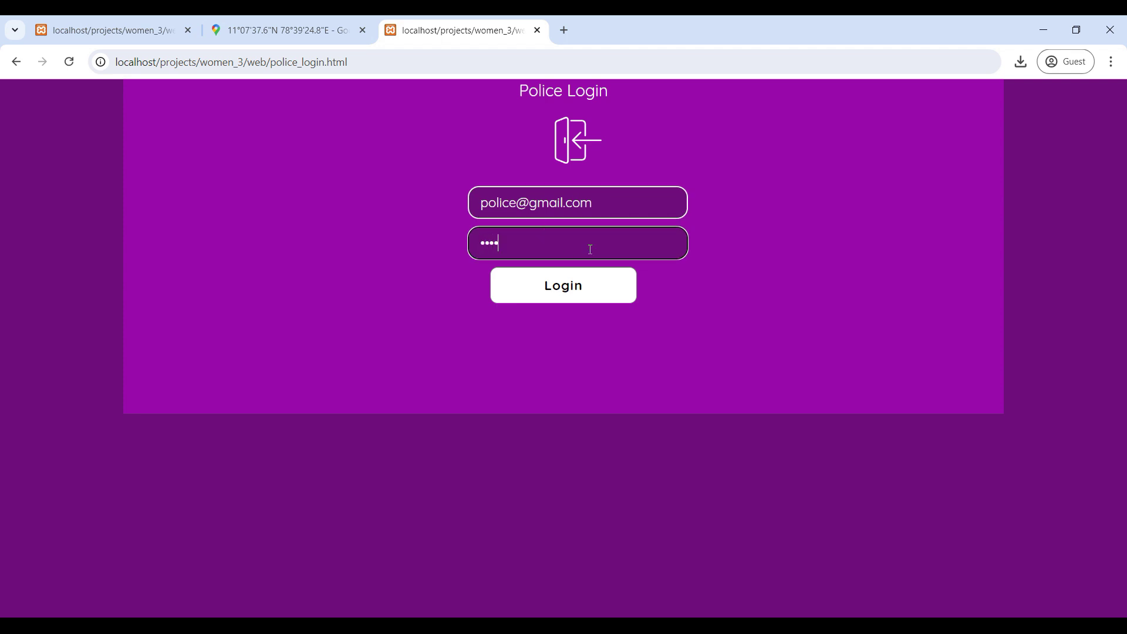
{"action": "left_click", "coordinate": [564, 285]}
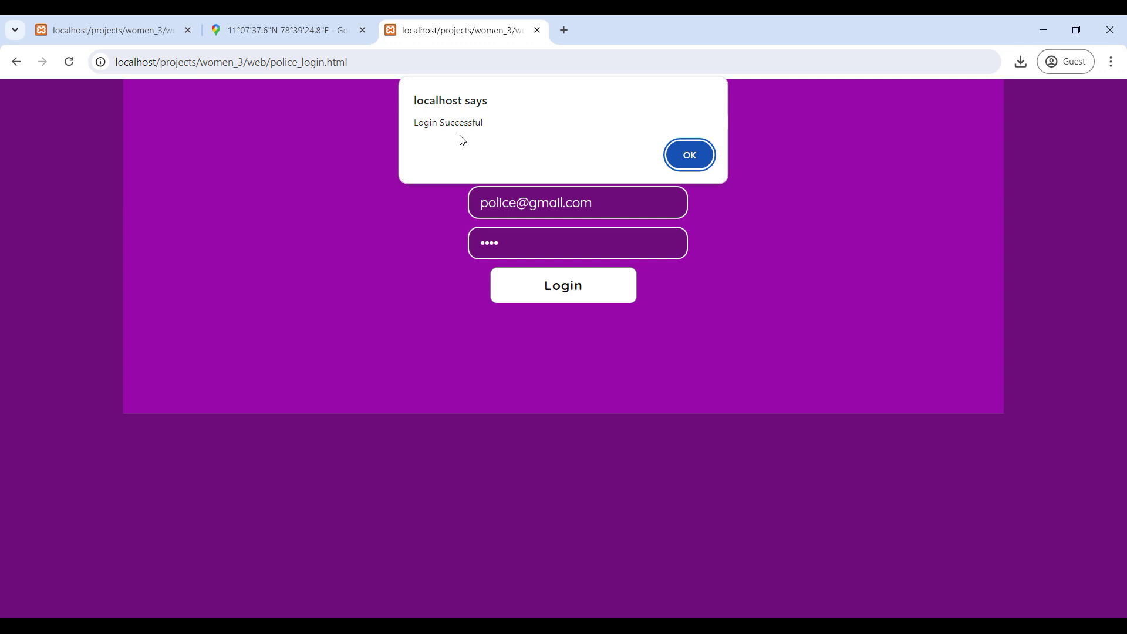
{"action": "left_click", "coordinate": [704, 153]}
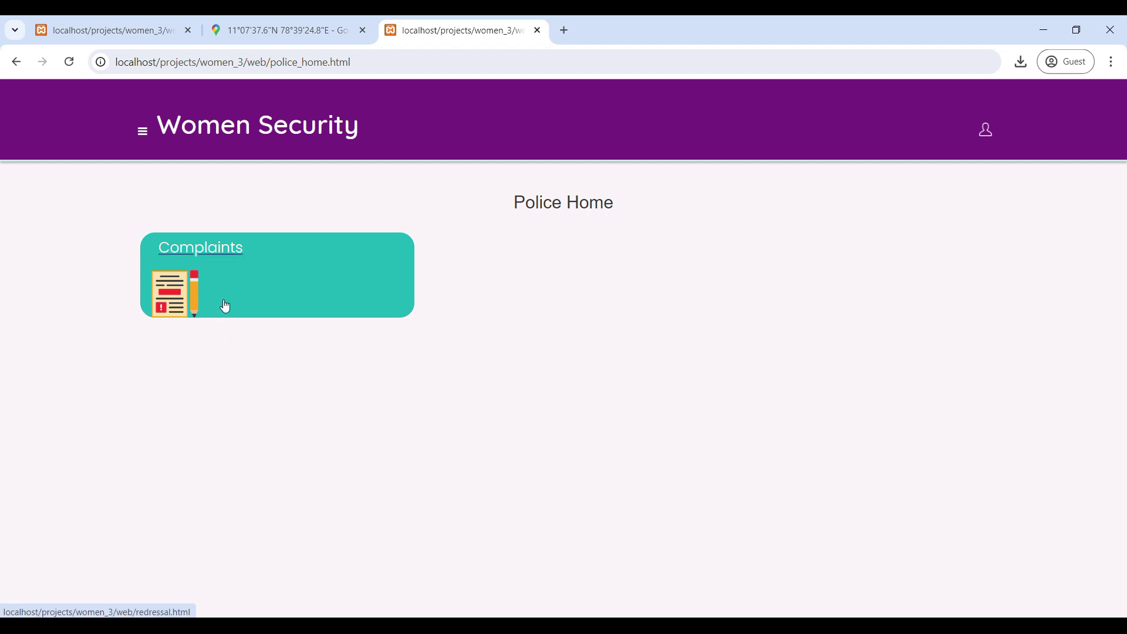
Step: In All Complaints, set the first complaint (2024-08-16, social media) to Completed and update it
{"action": "left_click", "coordinate": [233, 259]}
{"action": "scroll", "coordinate": [603, 405], "scroll_direction": "down", "scroll_amount": 5}
{"action": "scroll", "coordinate": [603, 406], "scroll_direction": "up", "scroll_amount": 5}
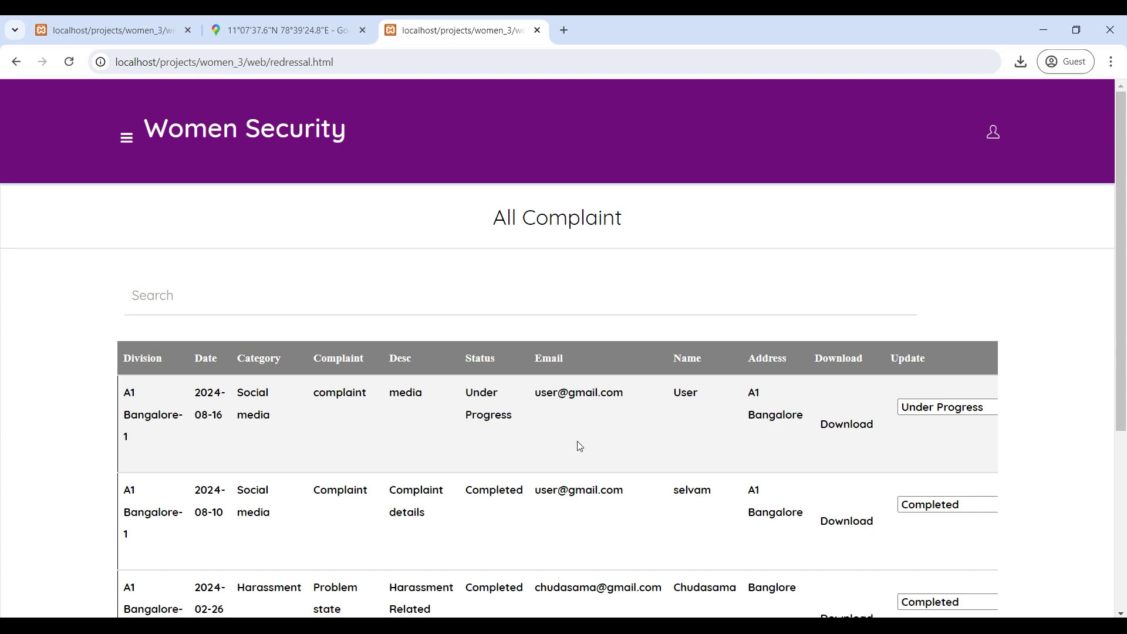
{"action": "scroll", "coordinate": [978, 449], "scroll_direction": "down", "scroll_amount": 5}
{"action": "scroll", "coordinate": [963, 476], "scroll_direction": "up", "scroll_amount": 3}
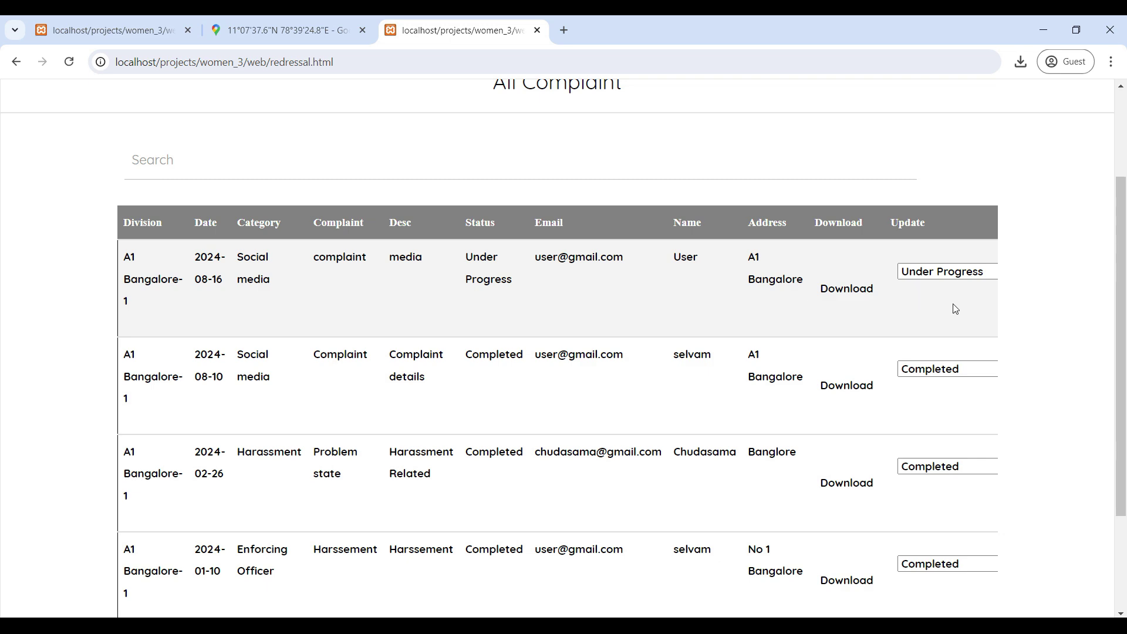
{"action": "scroll", "coordinate": [846, 549], "scroll_direction": "down", "scroll_amount": 3}
{"action": "left_click_drag", "start_coordinate": [703, 600], "coordinate": [963, 604]}
{"action": "scroll", "coordinate": [784, 520], "scroll_direction": "up", "scroll_amount": 4}
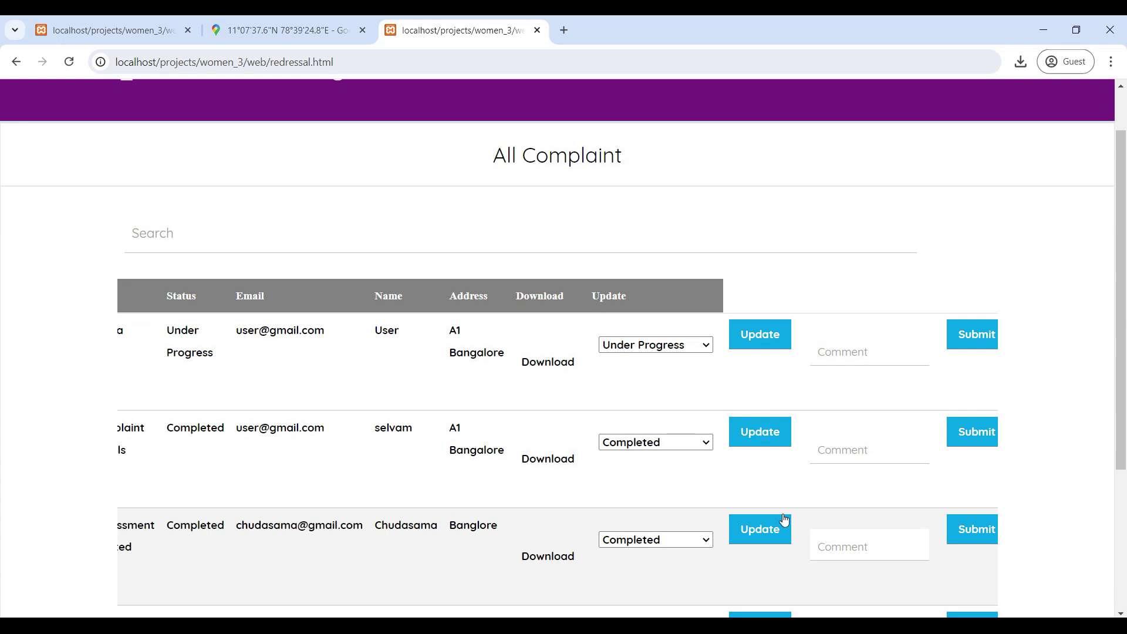
{"action": "left_click", "coordinate": [678, 345]}
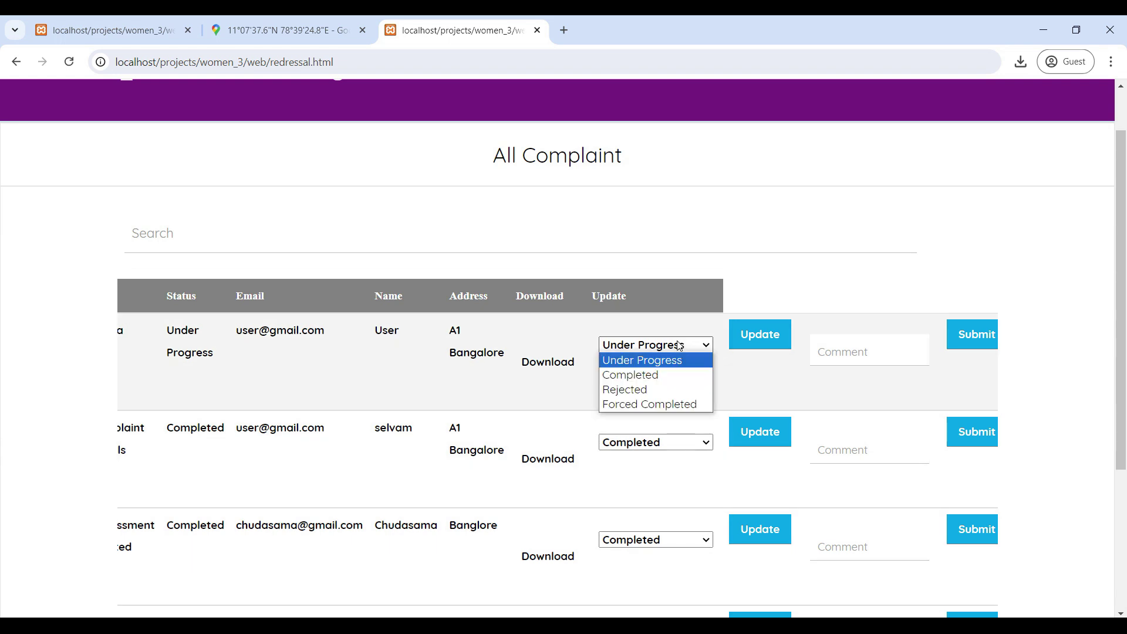
{"action": "left_click", "coordinate": [657, 375]}
{"action": "left_click", "coordinate": [758, 336]}
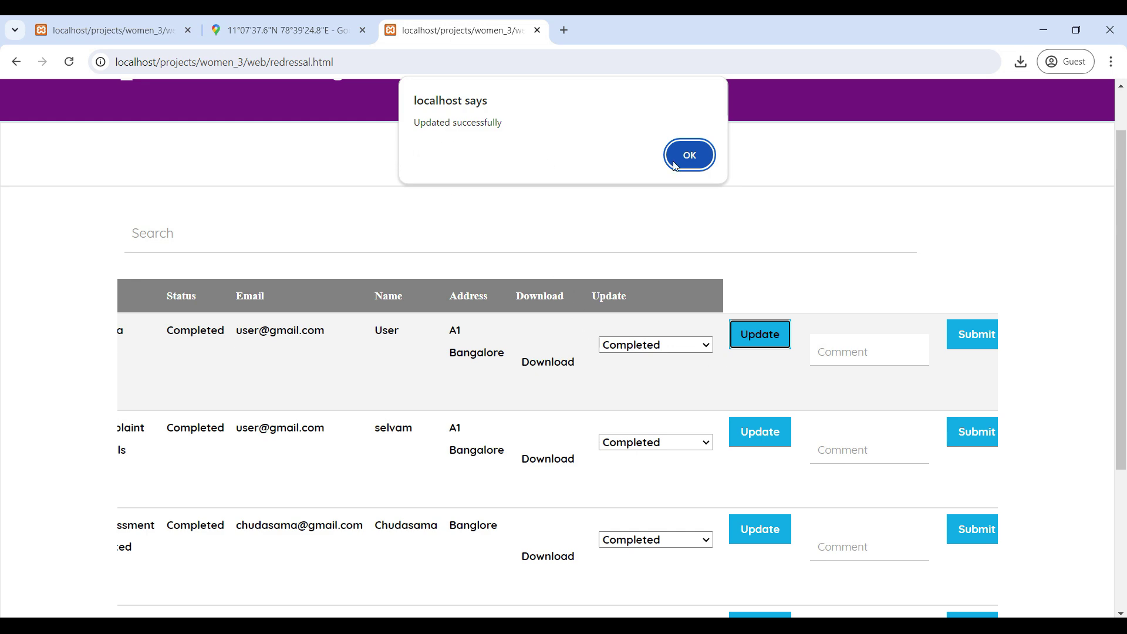